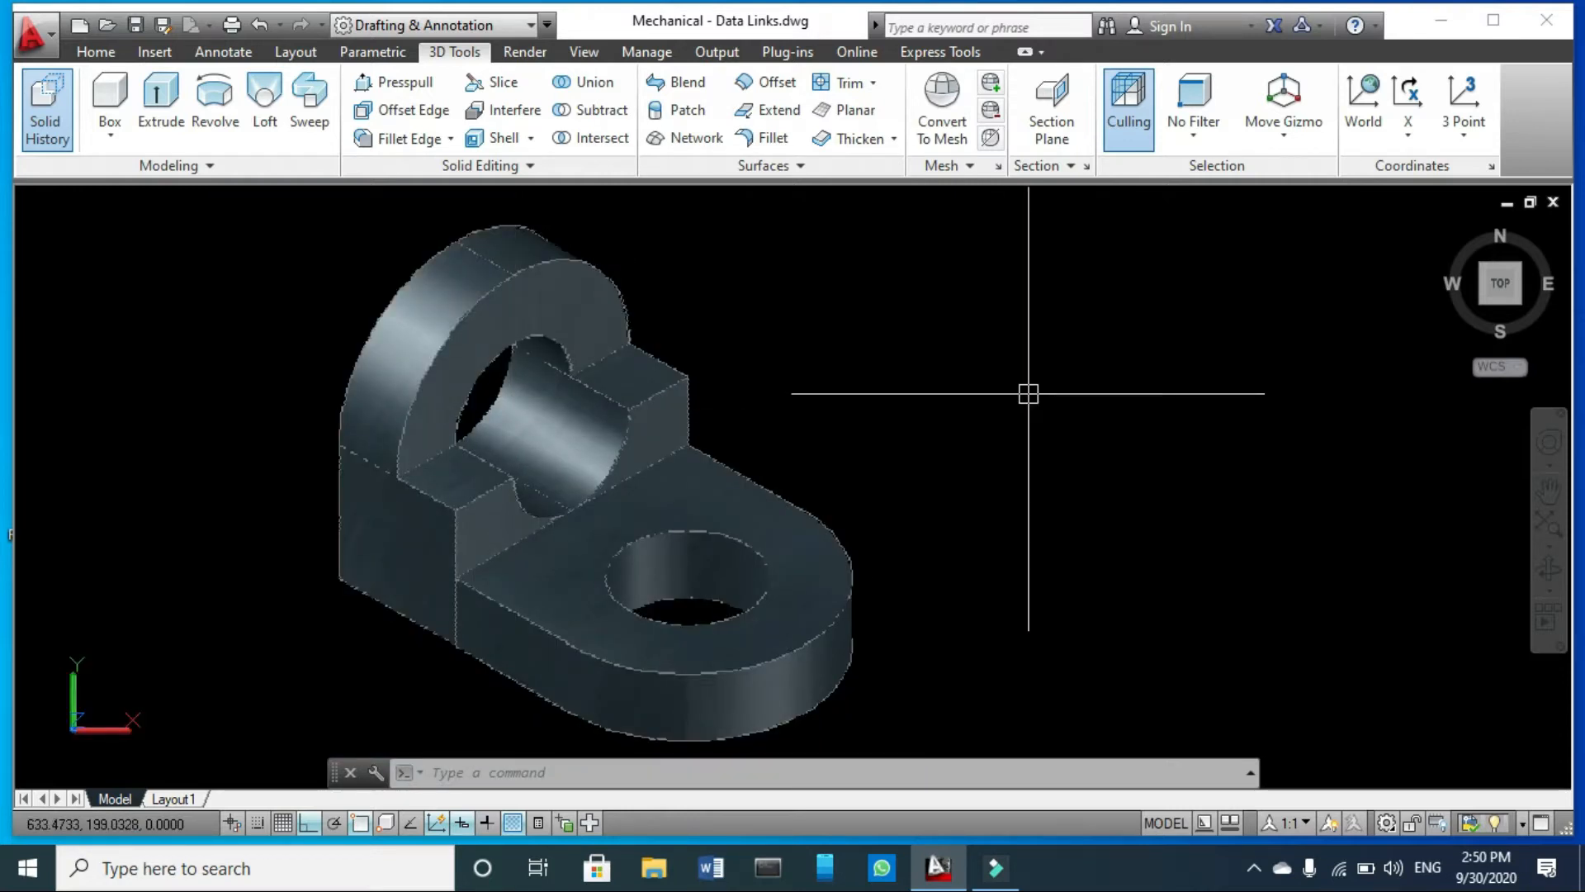
- Draw a horizontal line 40 units long in an empty area of the drawing
{"action": "scroll", "coordinate": [496, 339], "scroll_direction": "down", "scroll_amount": 5}
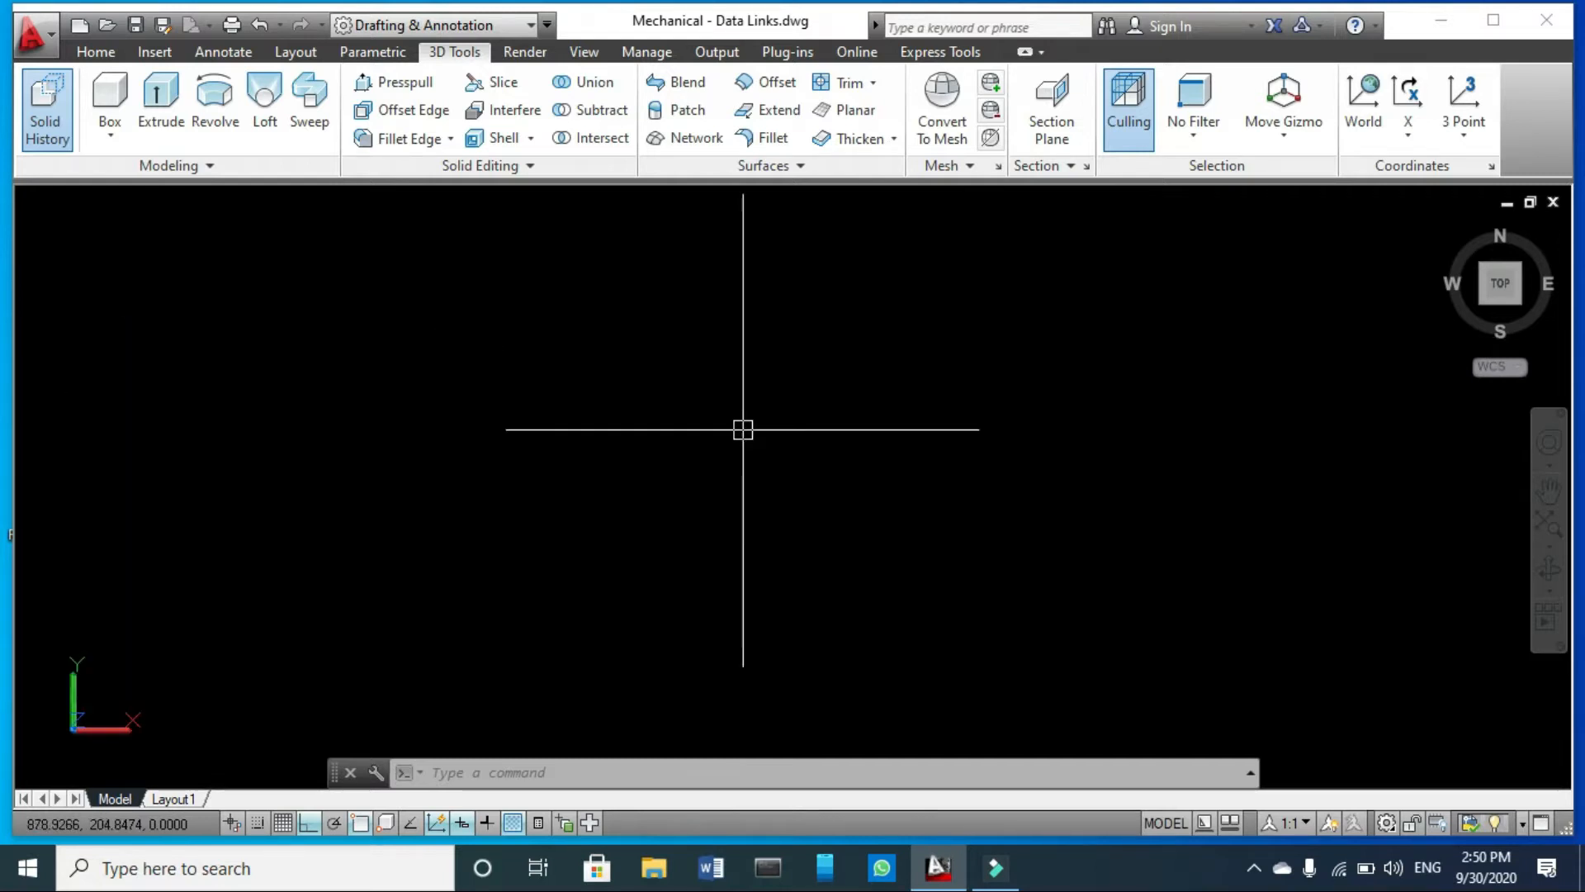
{"action": "key", "text": "Return"}
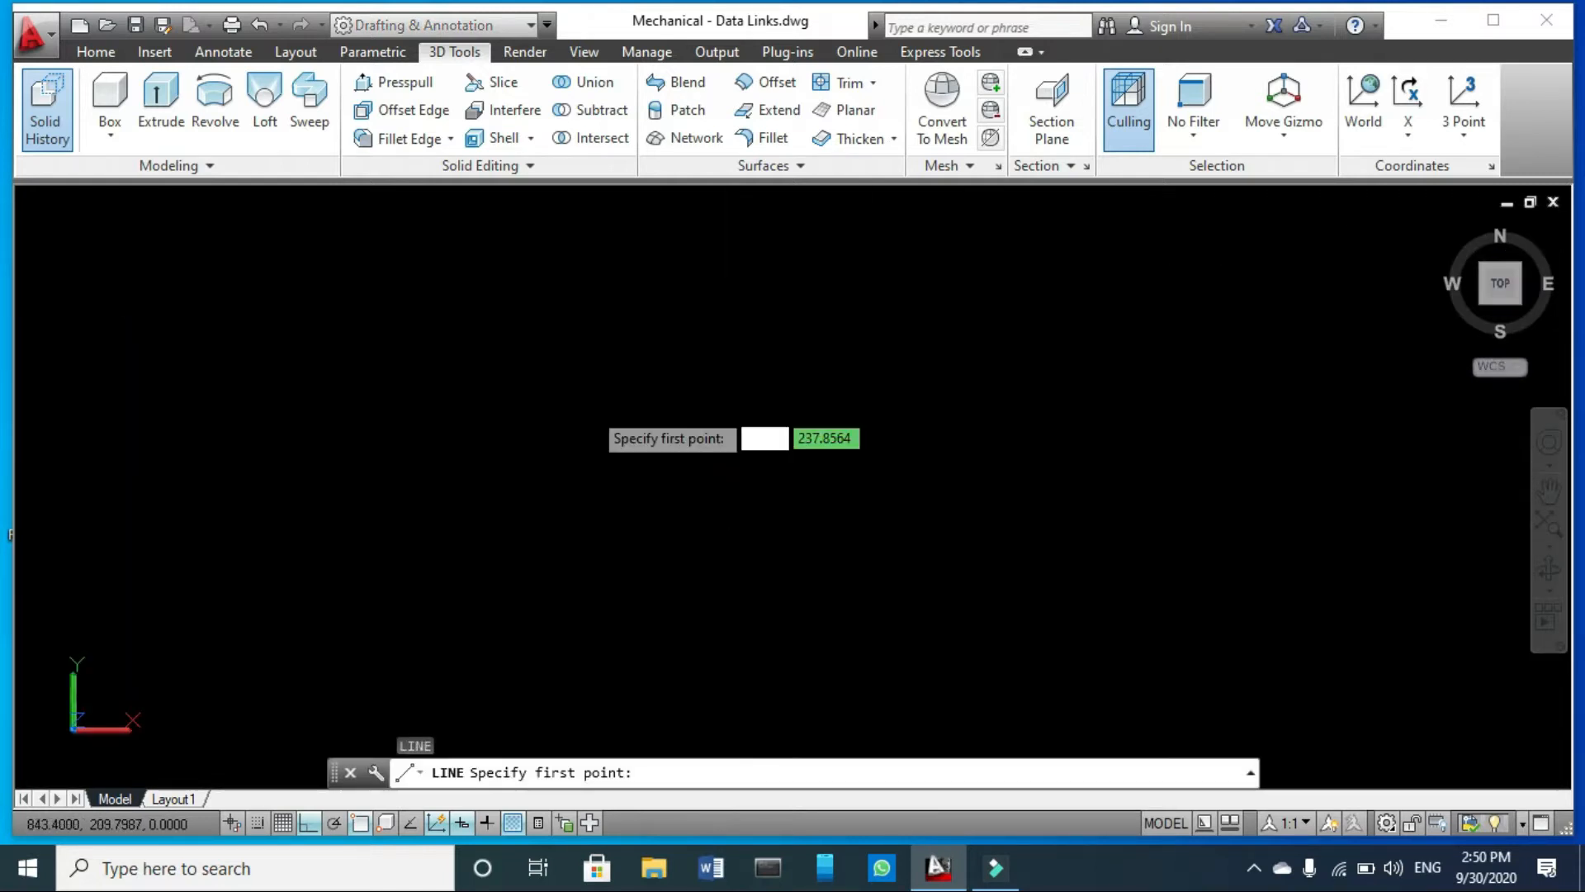
{"action": "left_click", "coordinate": [478, 389]}
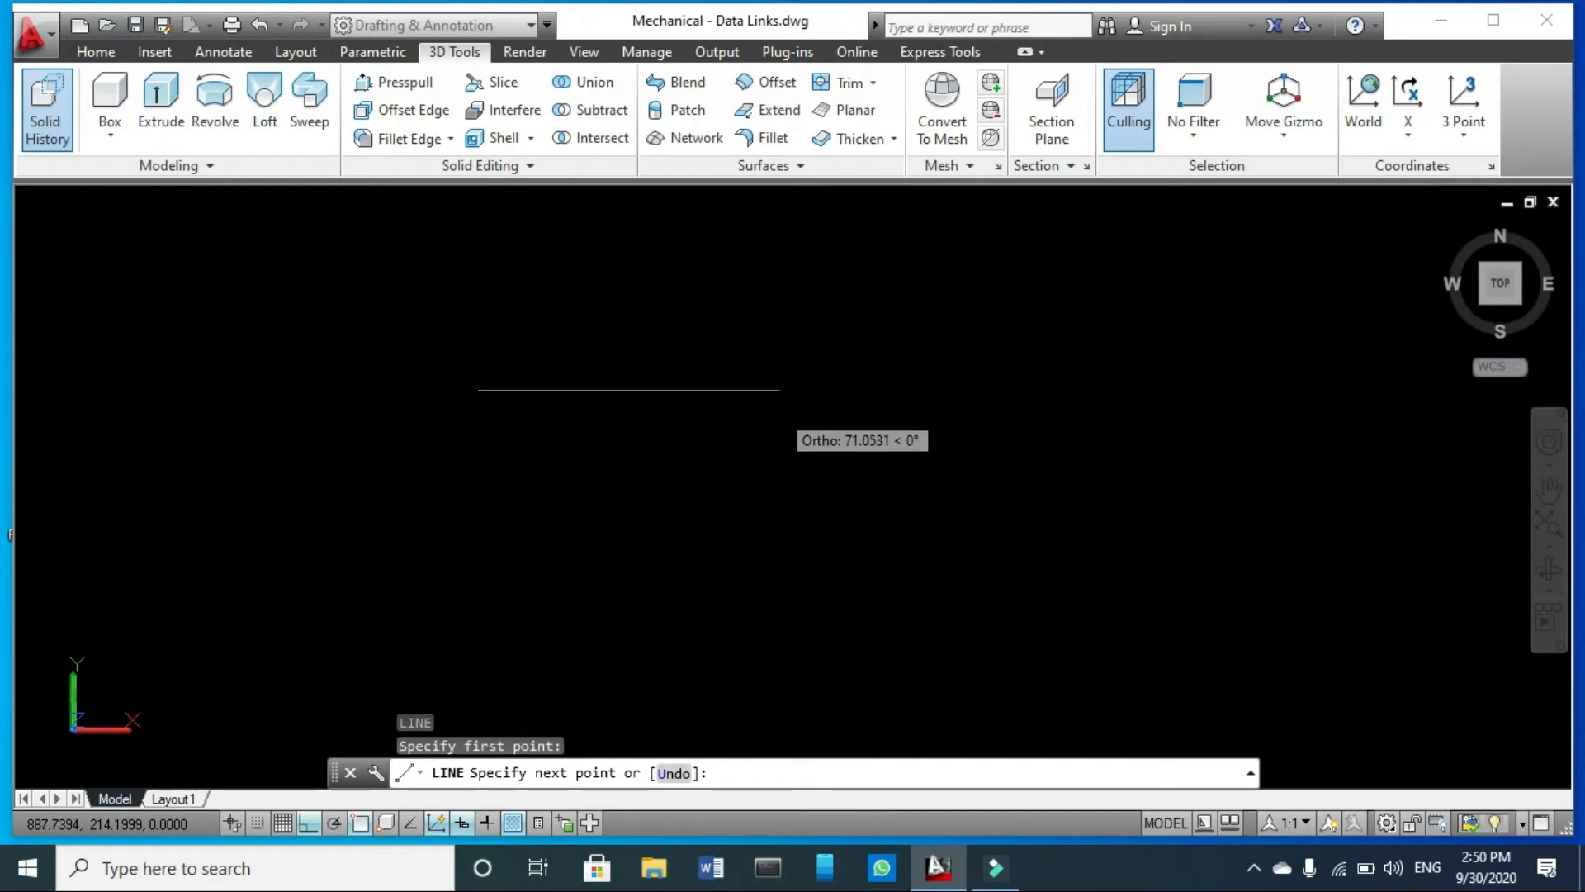
{"action": "type", "text": "40"}
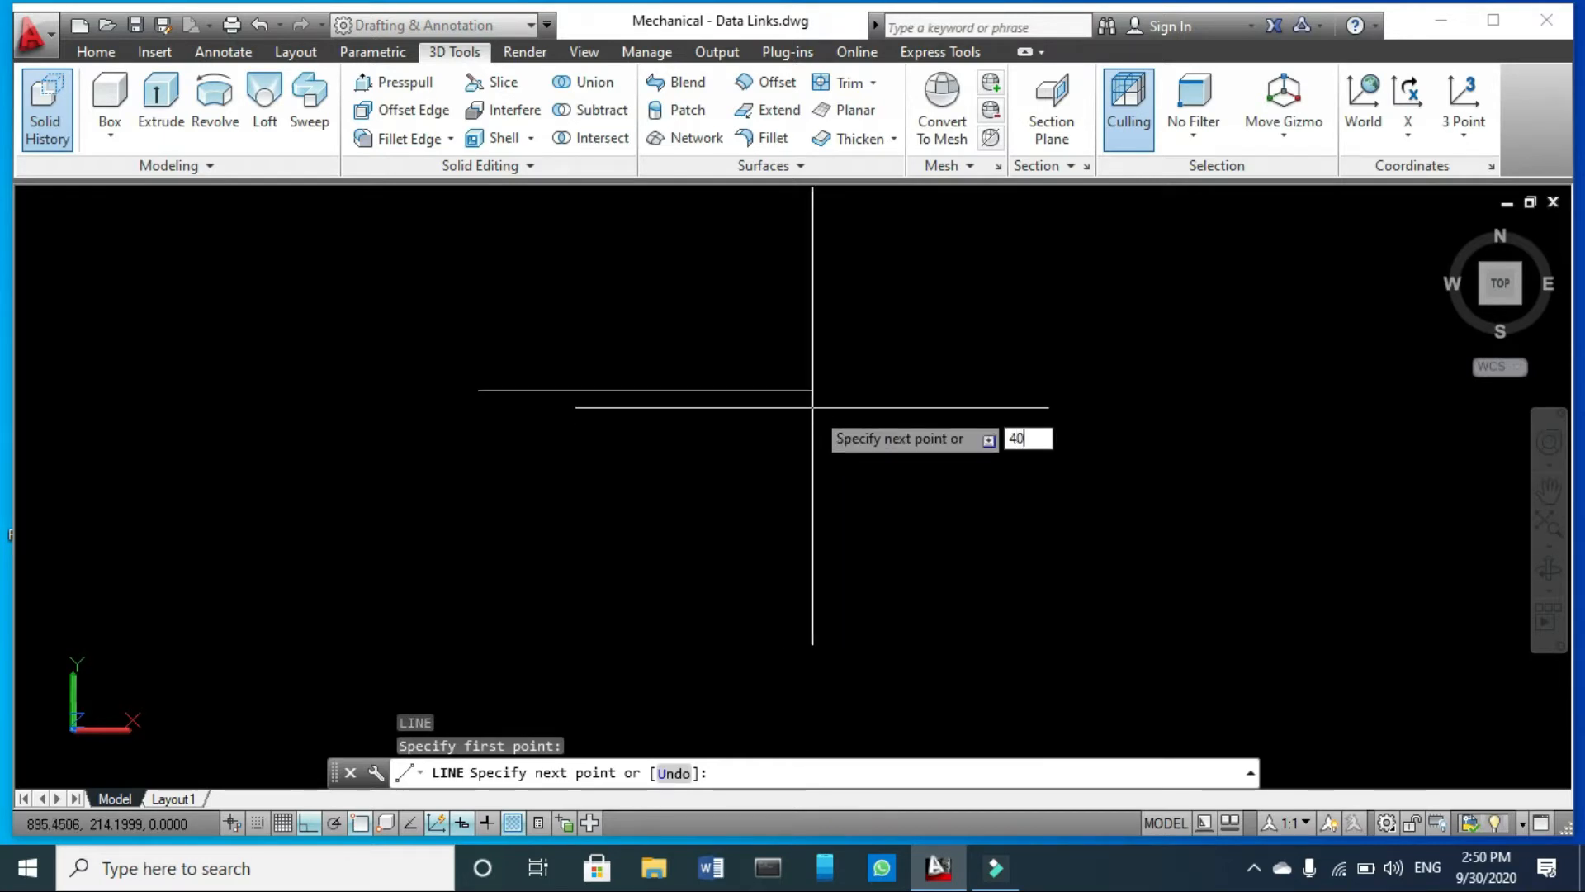
{"action": "key", "text": "Return"}
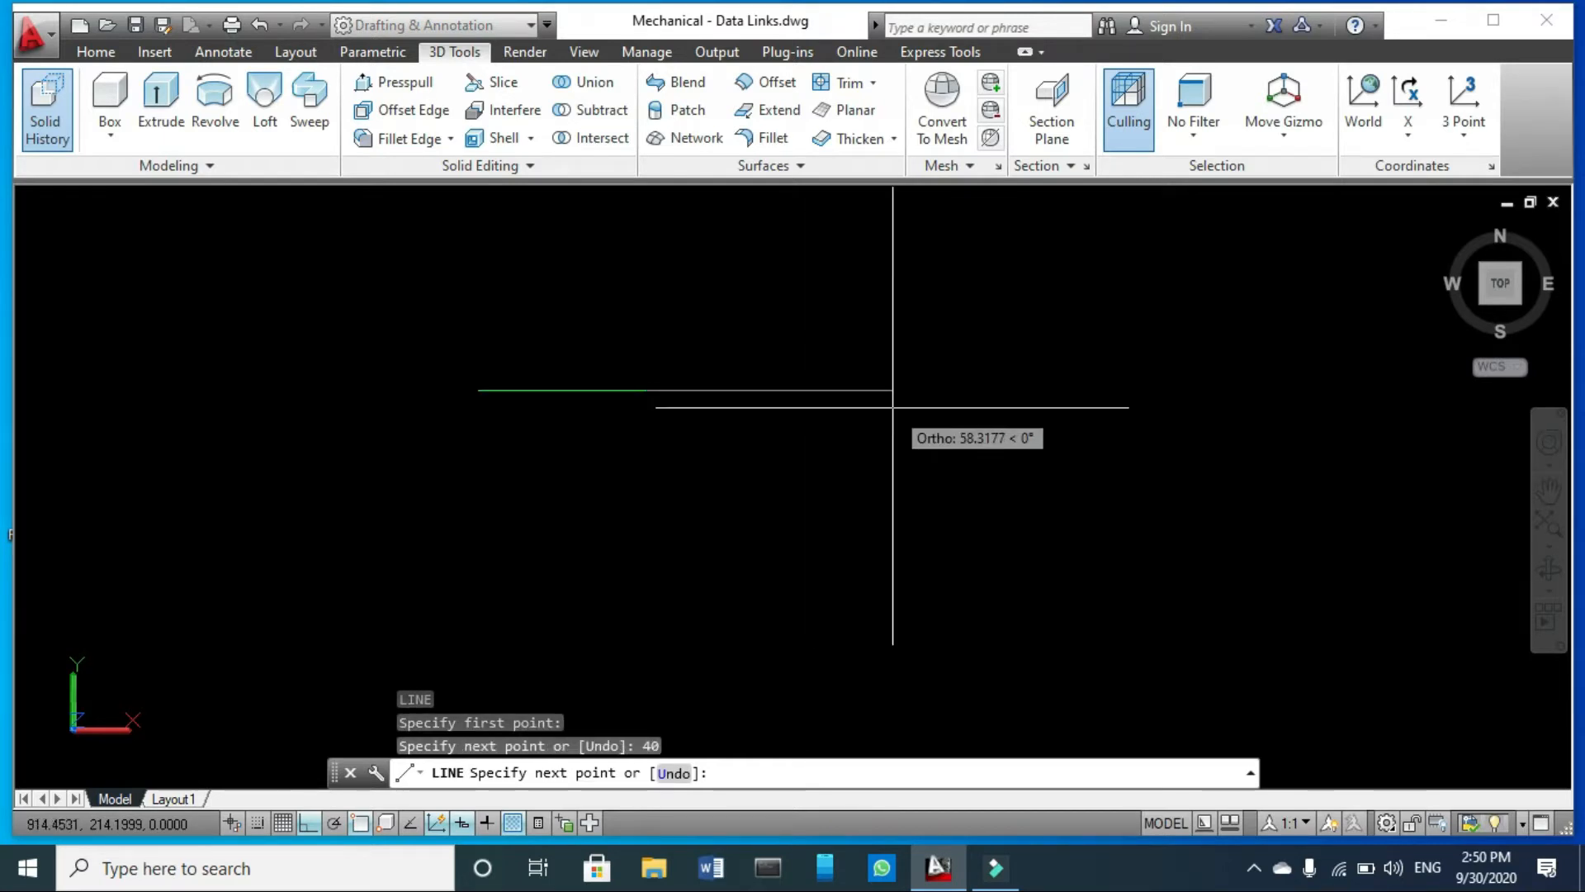
{"action": "key", "text": "Escape"}
- Draw a circle of radius 20 centred on the right end of the horizontal line
{"action": "scroll", "coordinate": [491, 401], "scroll_direction": "up", "scroll_amount": 8}
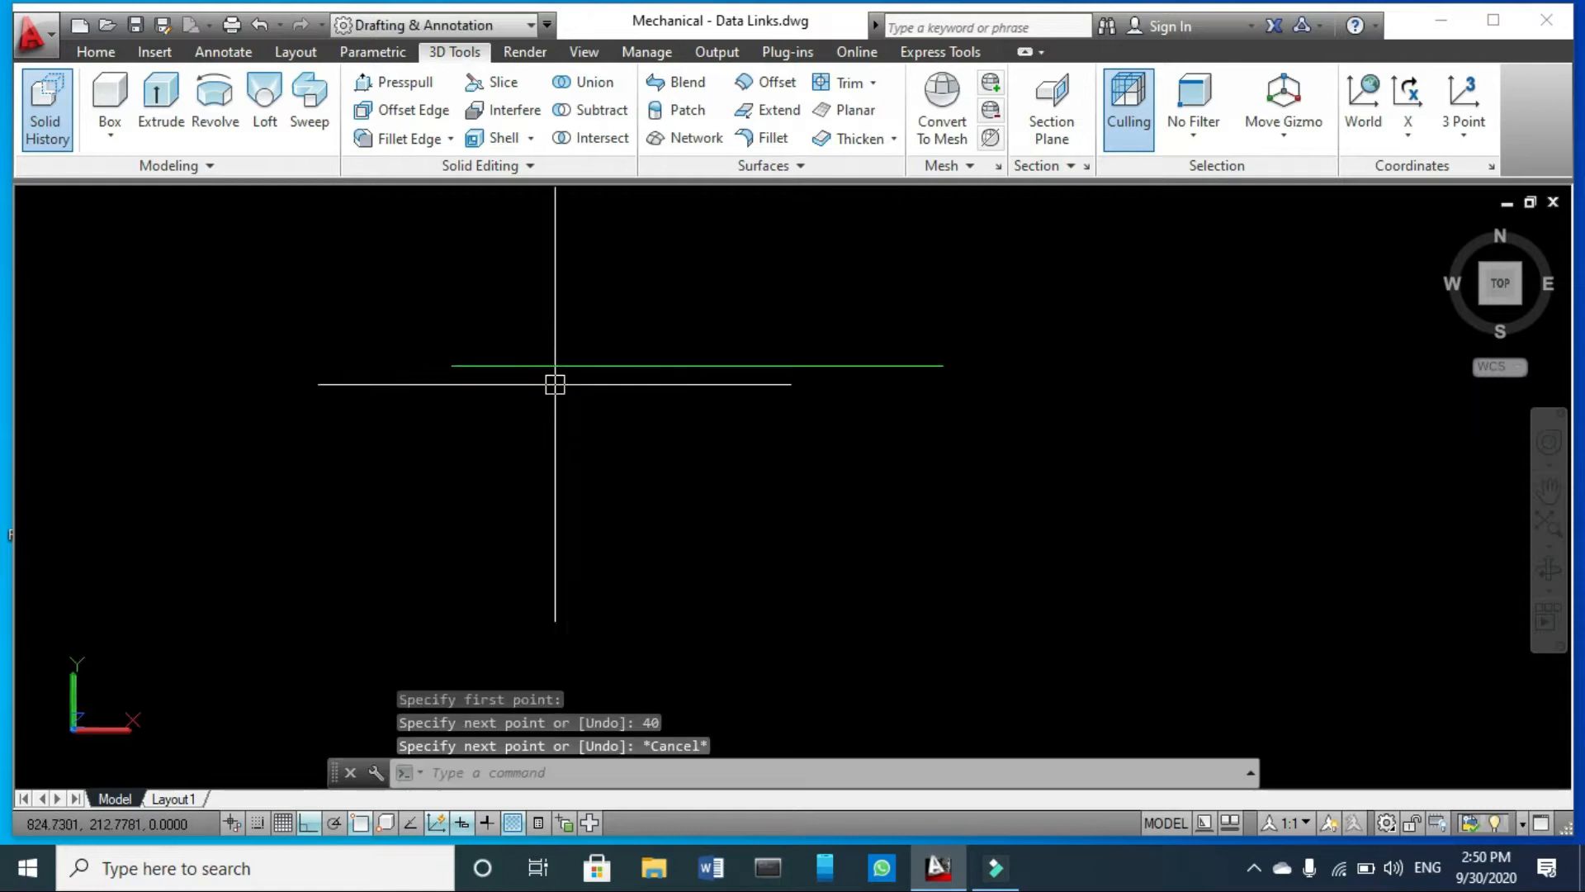
{"action": "scroll", "coordinate": [778, 333], "scroll_direction": "down", "scroll_amount": 7}
{"action": "scroll", "coordinate": [870, 317], "scroll_direction": "up", "scroll_amount": 3}
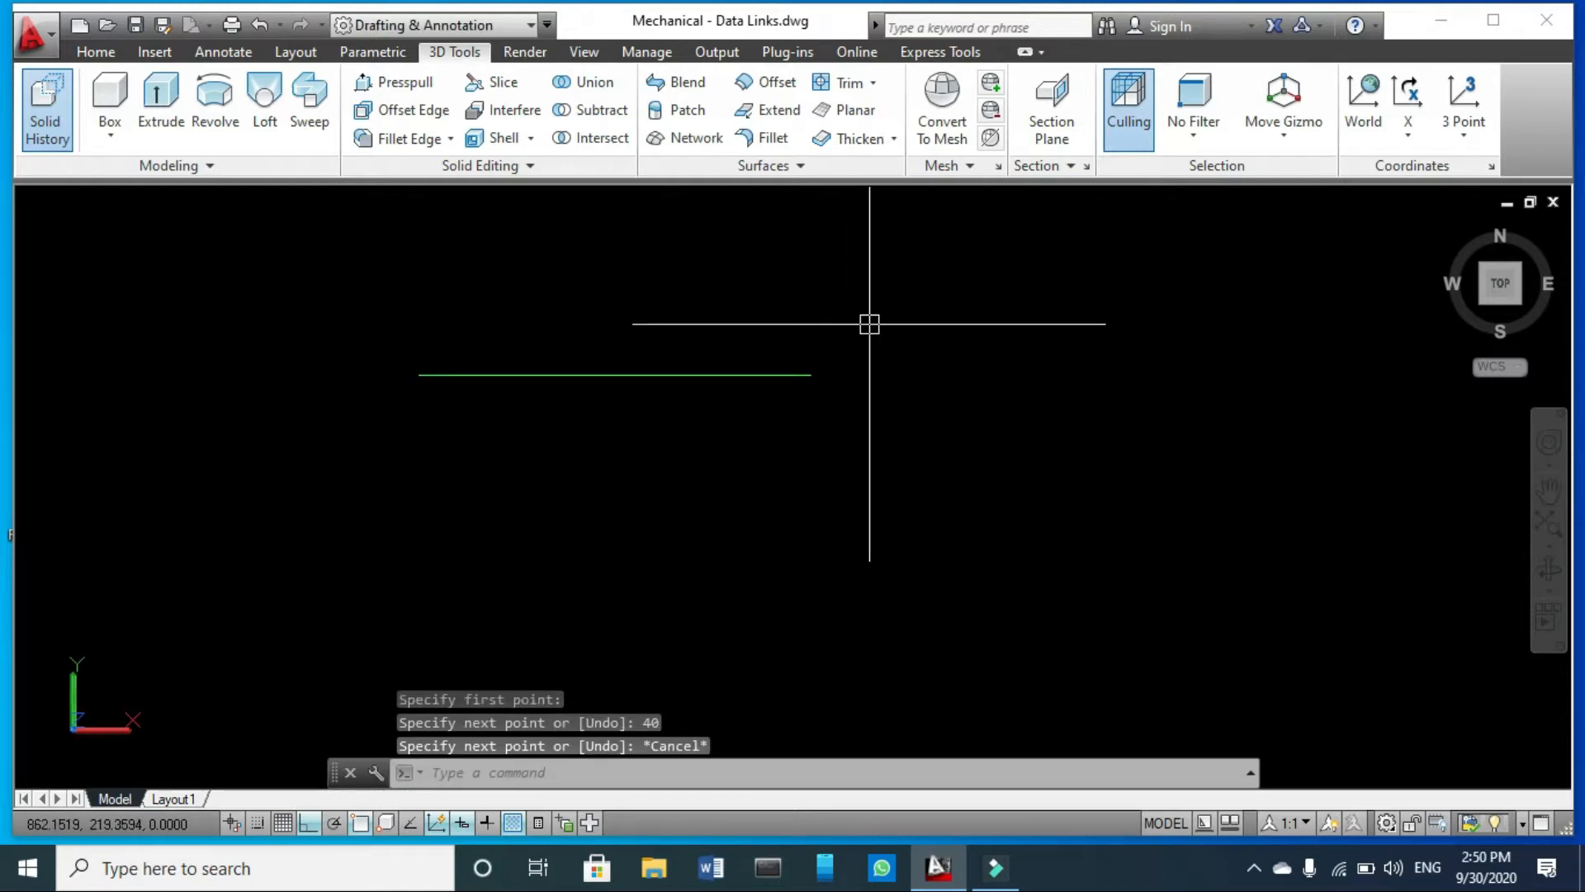
{"action": "type", "text": "c"}
{"action": "key", "text": "Return"}
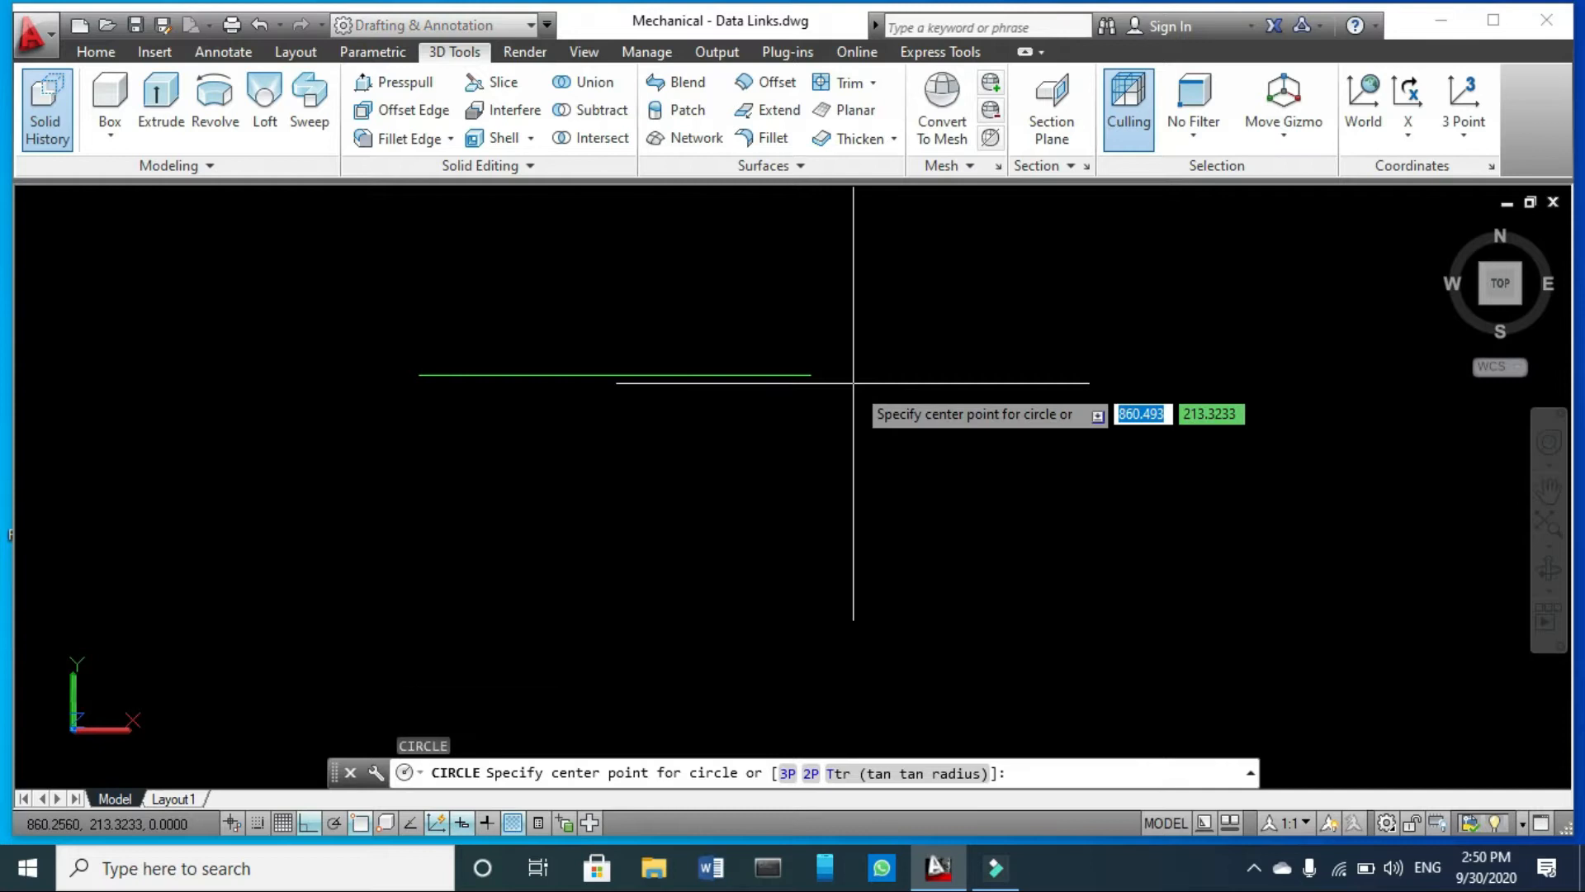
{"action": "left_click", "coordinate": [810, 375]}
{"action": "type", "text": "r"}
{"action": "key", "text": "Return"}
{"action": "type", "text": "20"}
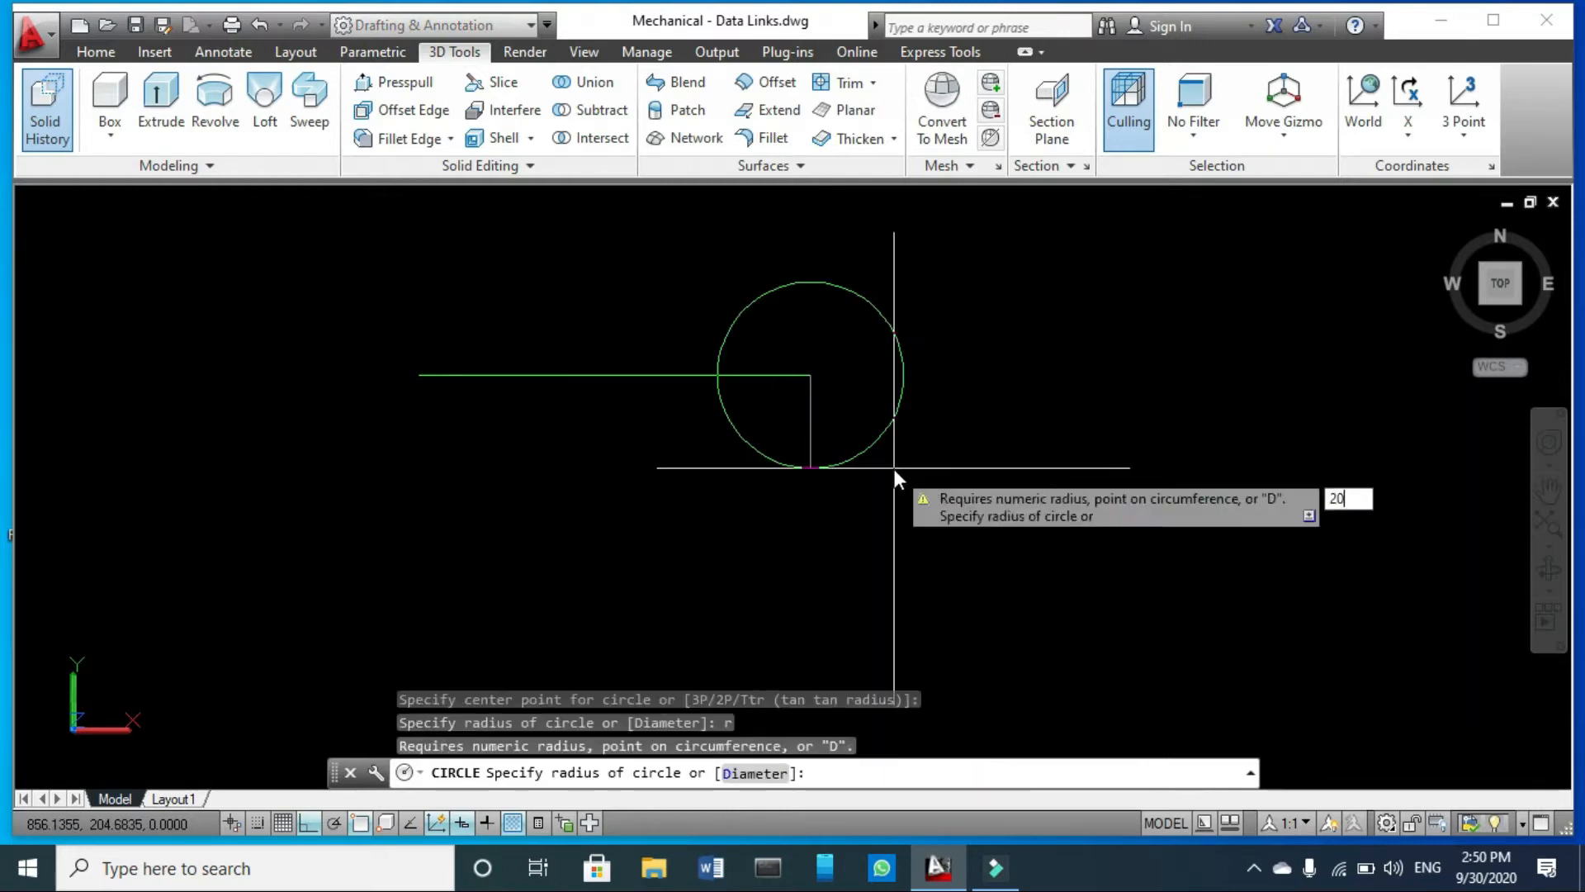
{"action": "key", "text": "Return"}
- Move the circle by its top quadrant point onto the right end of the line
{"action": "left_click", "coordinate": [1033, 263]}
{"action": "left_click", "coordinate": [938, 364]}
{"action": "scroll", "coordinate": [938, 364], "scroll_direction": "down", "scroll_amount": 2}
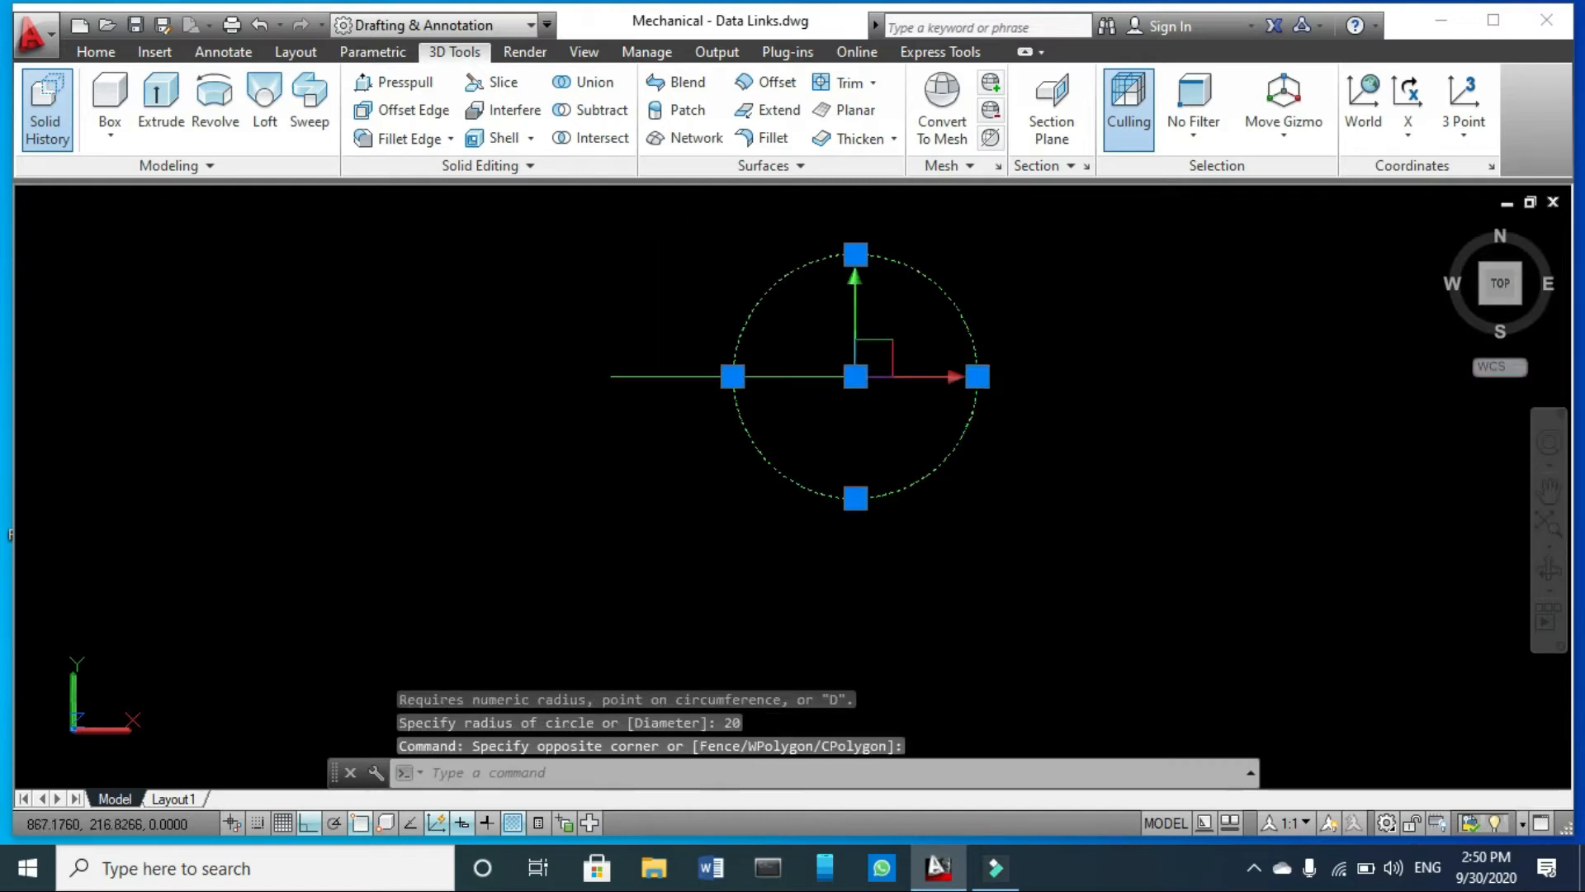
{"action": "key", "text": "Return"}
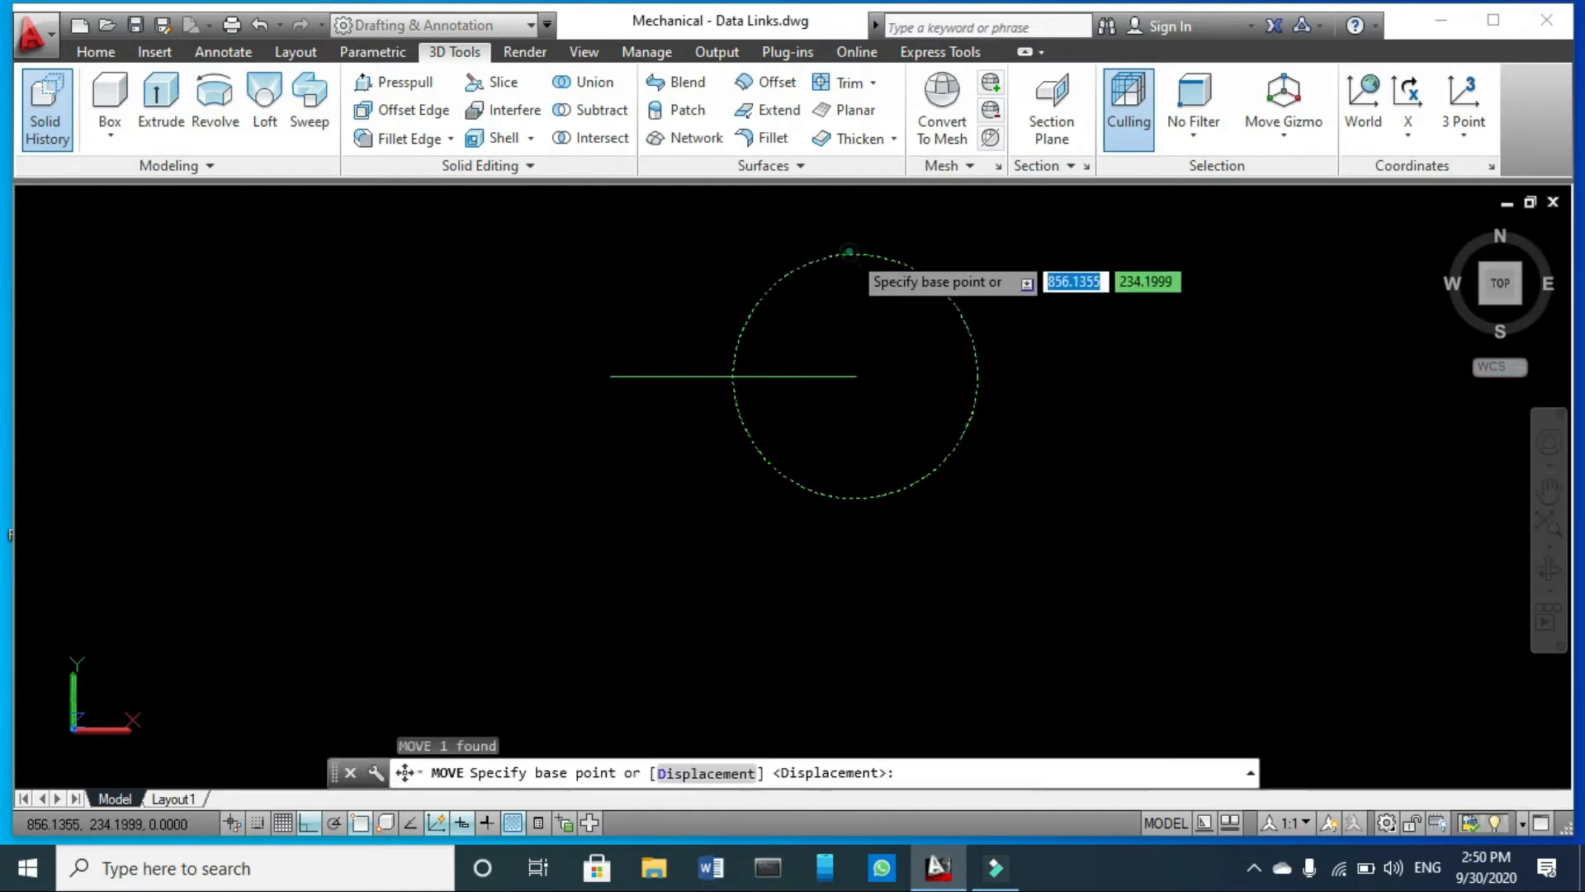
{"action": "left_click", "coordinate": [855, 254]}
{"action": "left_click", "coordinate": [856, 376]}
- Draw a concentric circle of radius 10 inside the larger circle
{"action": "scroll", "coordinate": [855, 376], "scroll_direction": "down", "scroll_amount": 3}
{"action": "scroll", "coordinate": [916, 405], "scroll_direction": "up", "scroll_amount": 3}
{"action": "type", "text": "c"}
{"action": "key", "text": "Return"}
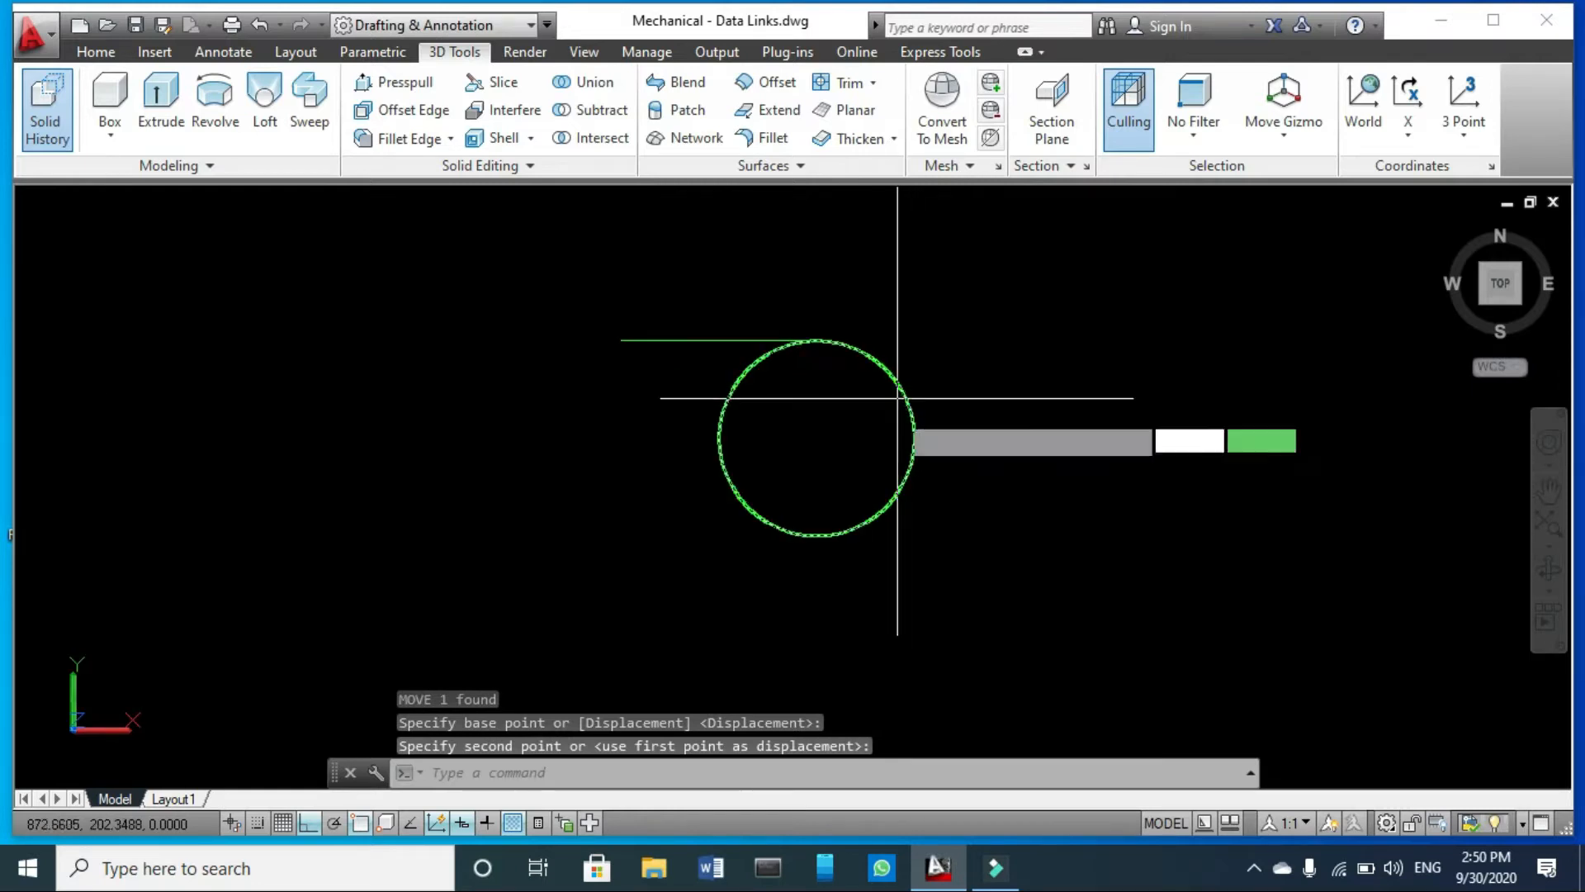
{"action": "left_click", "coordinate": [817, 438]}
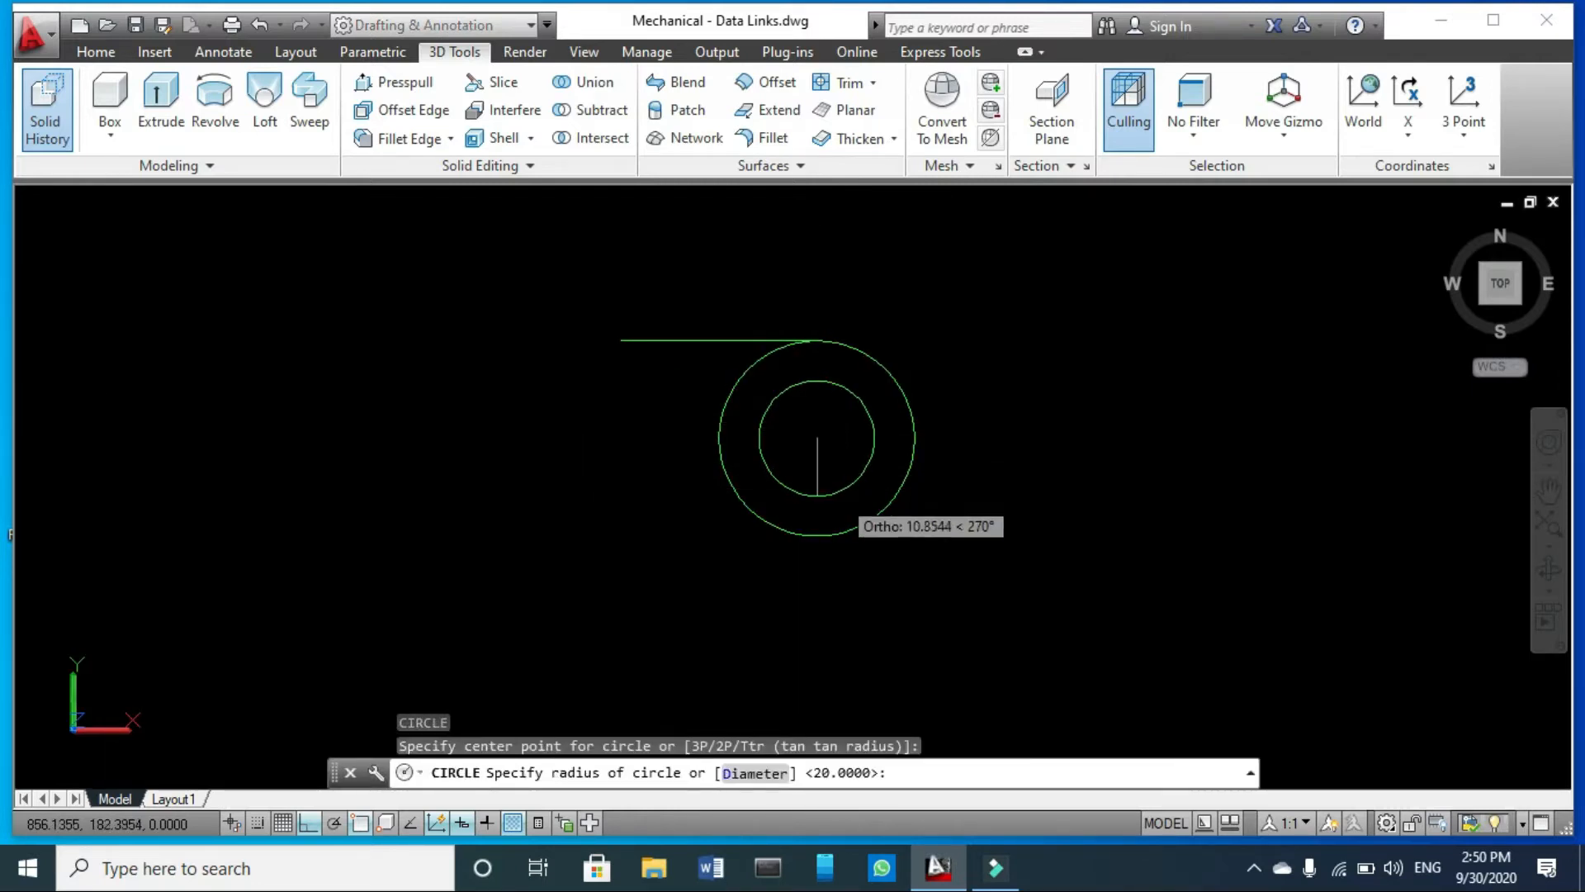
{"action": "type", "text": "r"}
{"action": "key", "text": "Return"}
{"action": "type", "text": "10"}
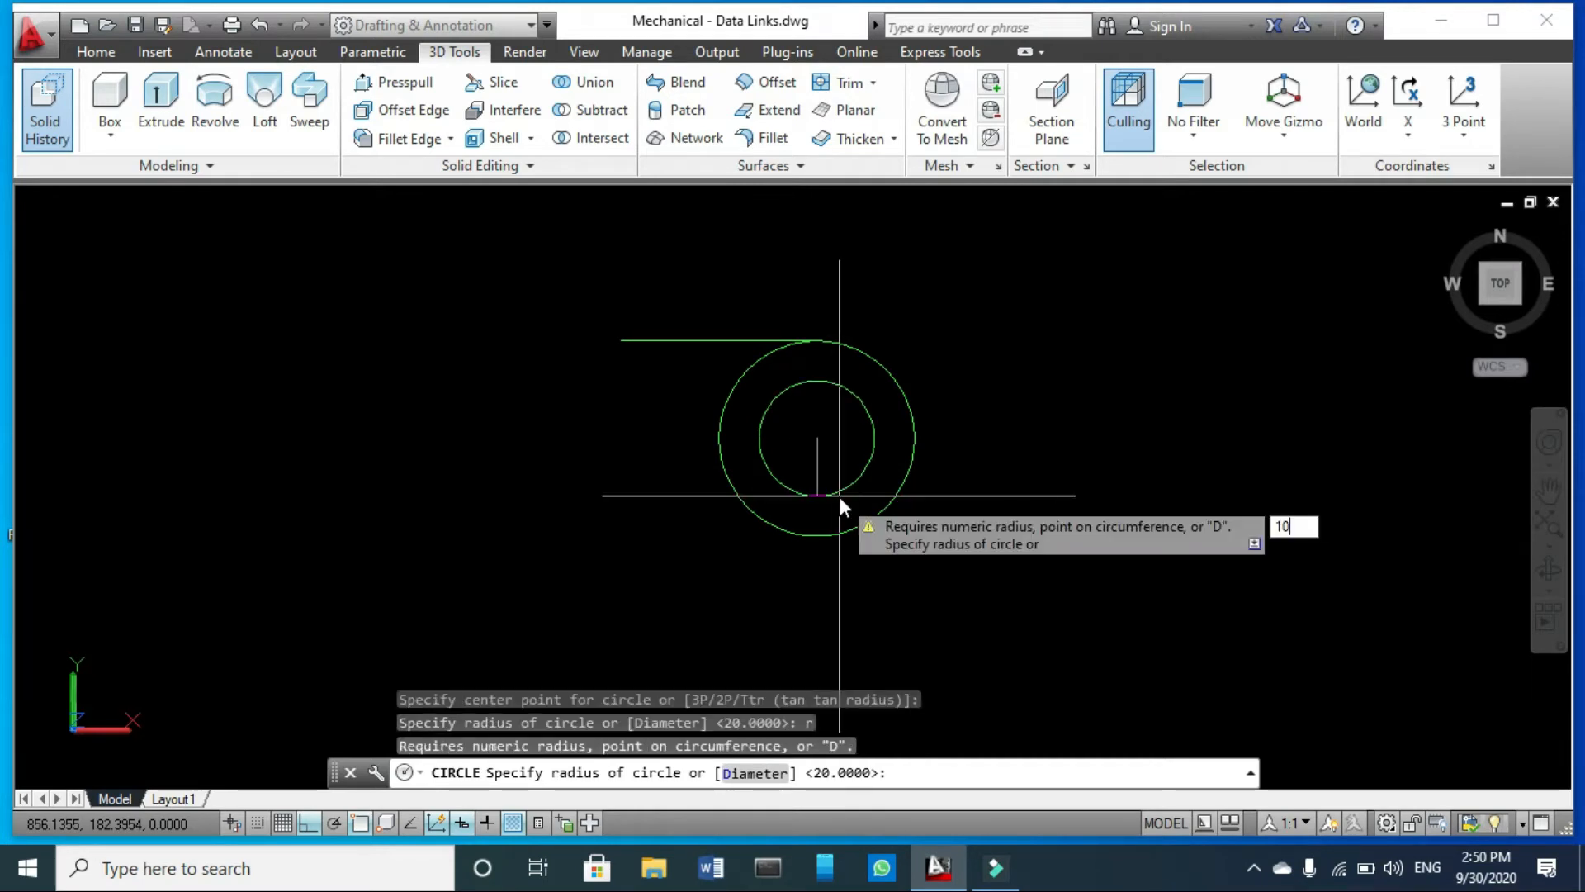
{"action": "key", "text": "Return"}
- Mirror the horizontal line about a horizontal axis through the circles' centre, keeping the source line
{"action": "middle_click_drag", "start_coordinate": [723, 540], "coordinate": [760, 437]}
{"action": "scroll", "coordinate": [805, 381], "scroll_direction": "down", "scroll_amount": 2}
{"action": "scroll", "coordinate": [743, 231], "scroll_direction": "up", "scroll_amount": 3}
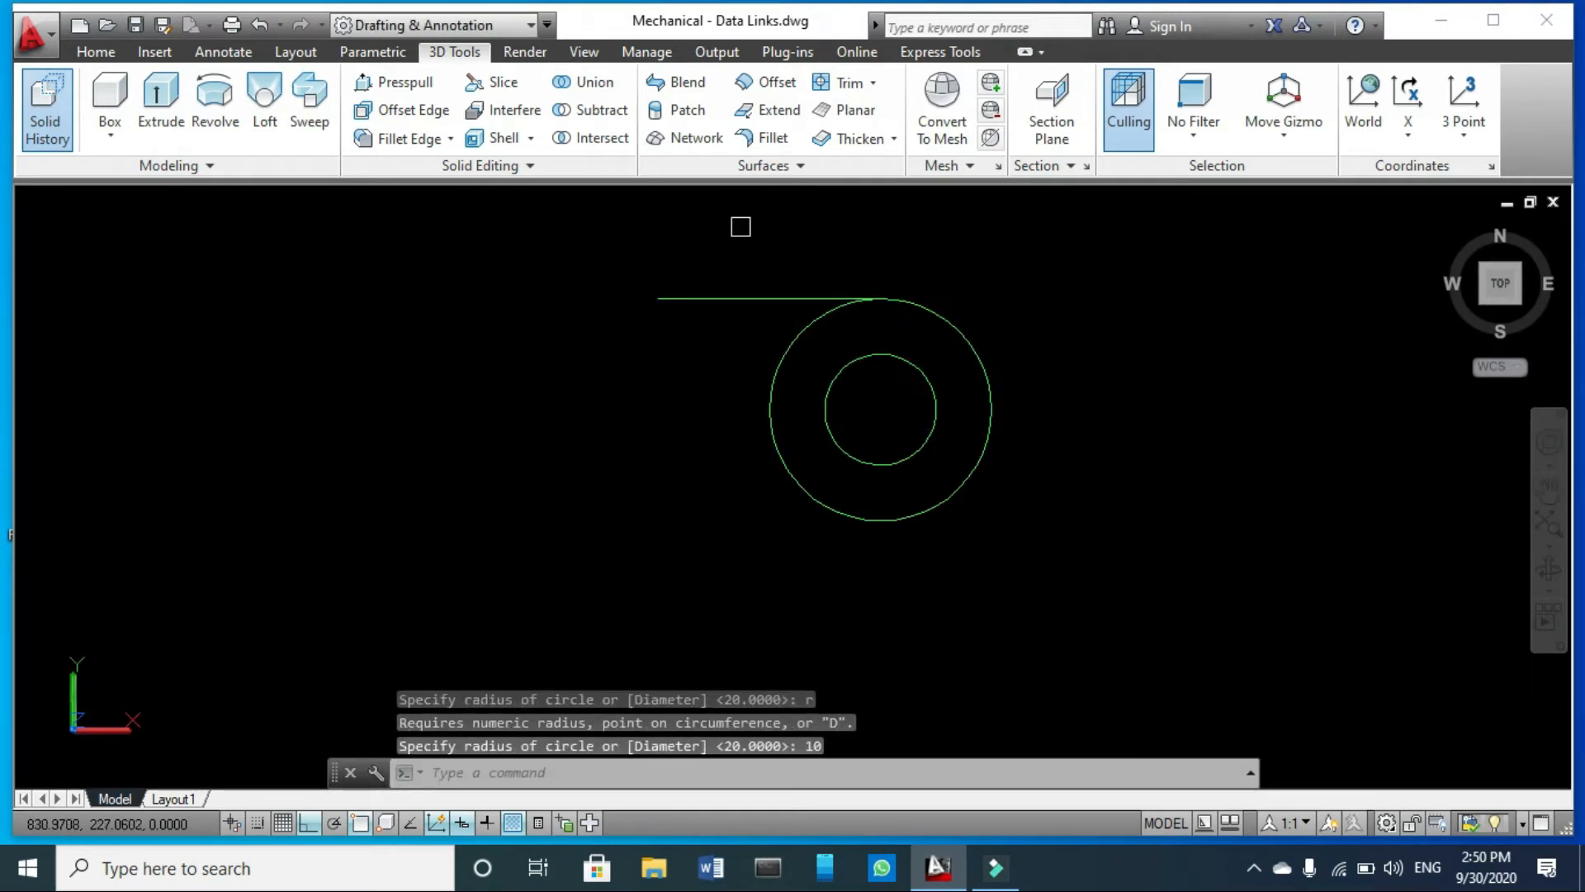
{"action": "left_click", "coordinate": [745, 252]}
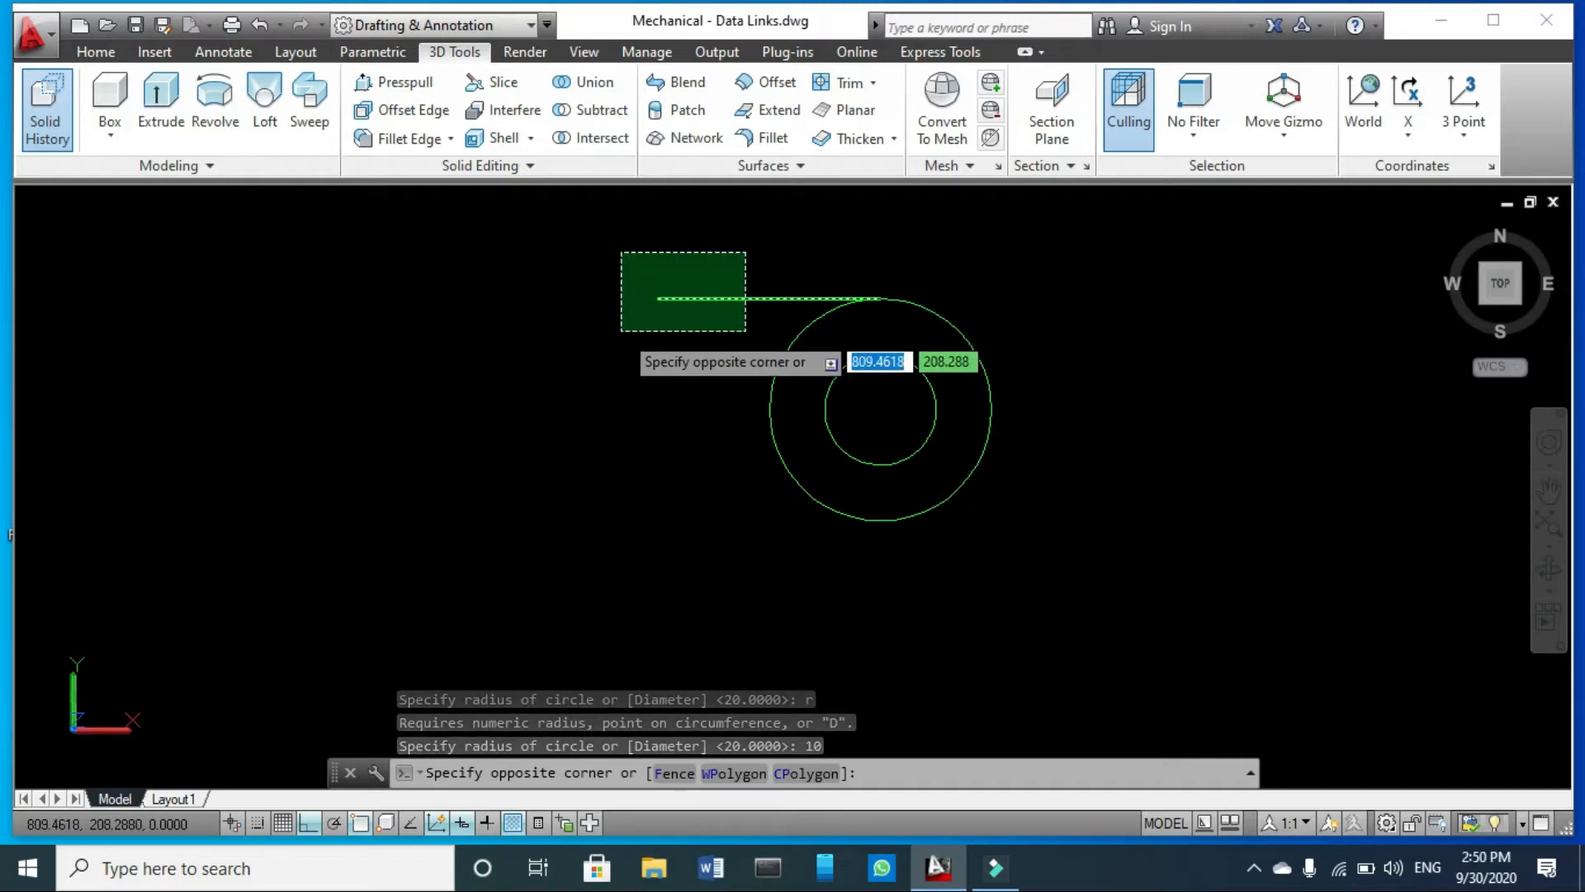
{"action": "left_click", "coordinate": [621, 331]}
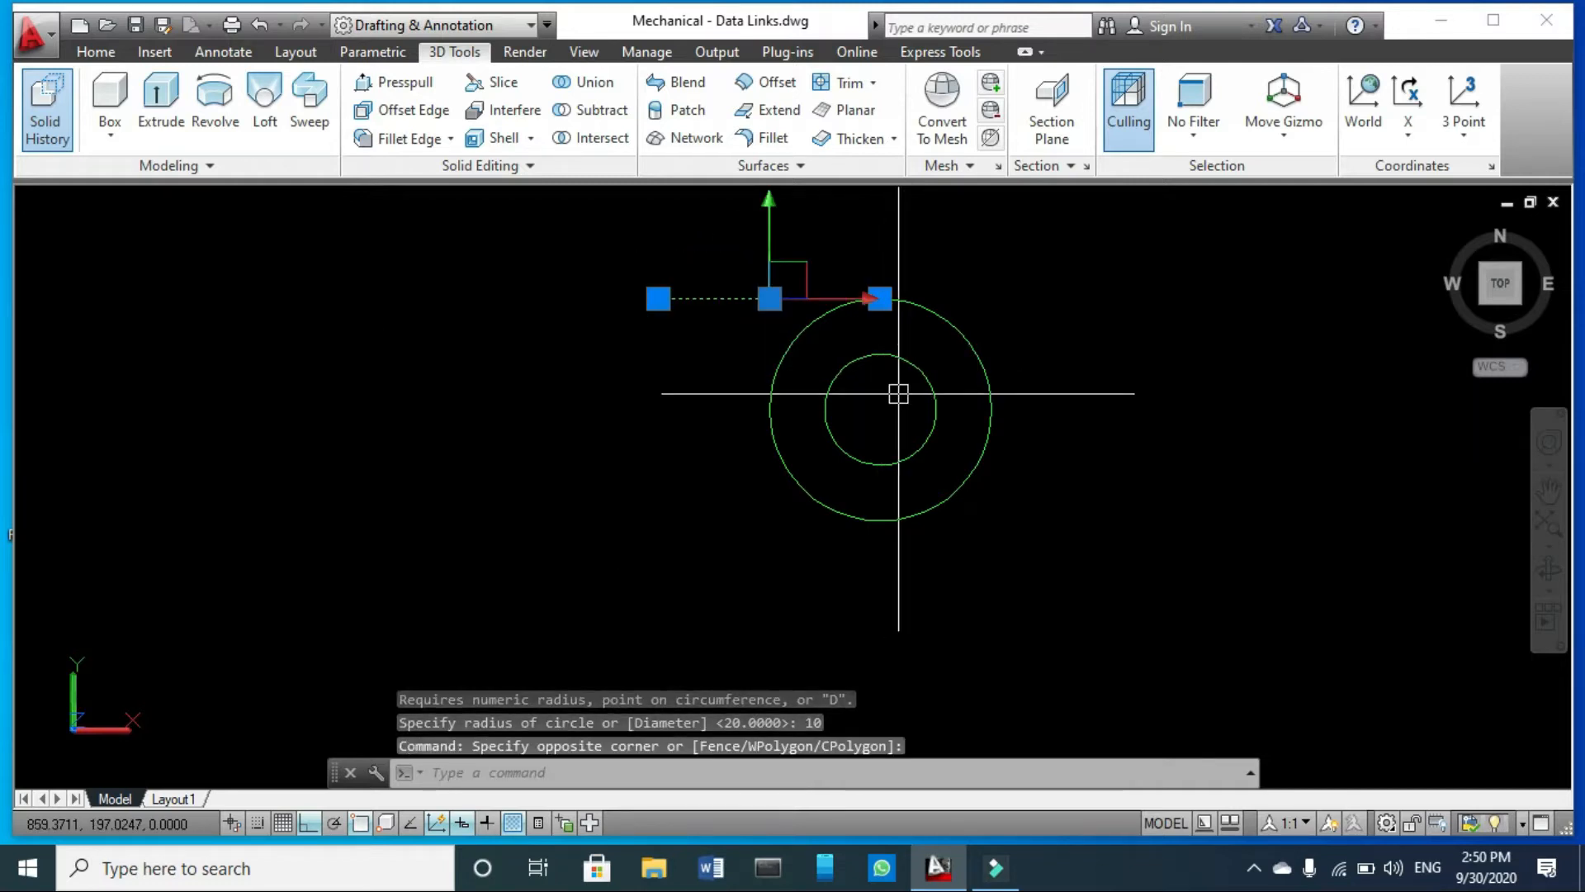
{"action": "type", "text": "mi"}
{"action": "key", "text": "Return"}
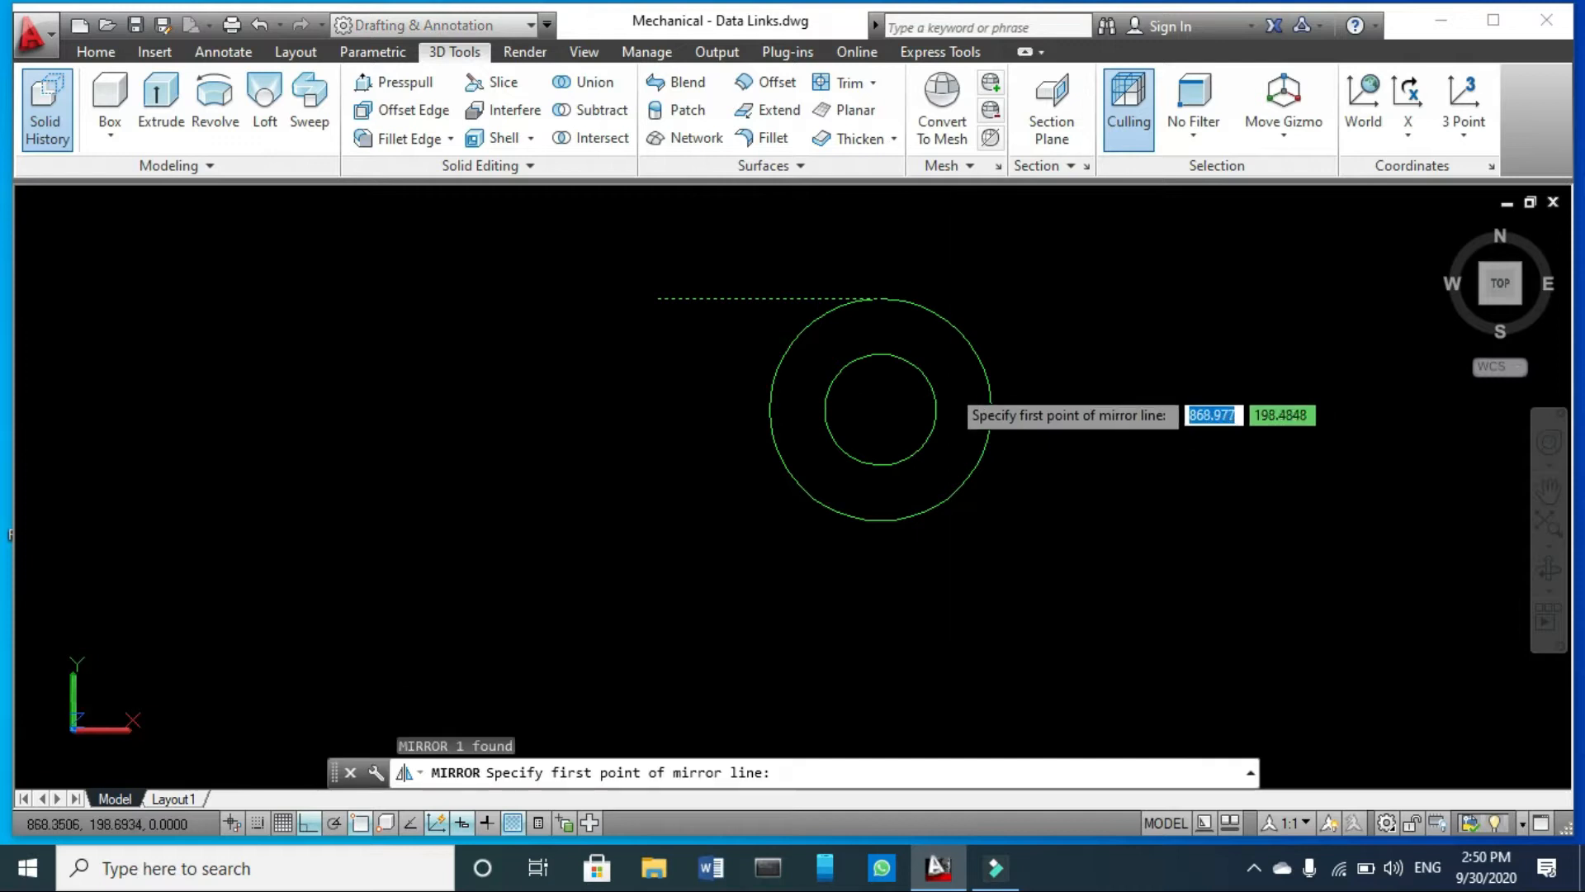
{"action": "left_click", "coordinate": [893, 407]}
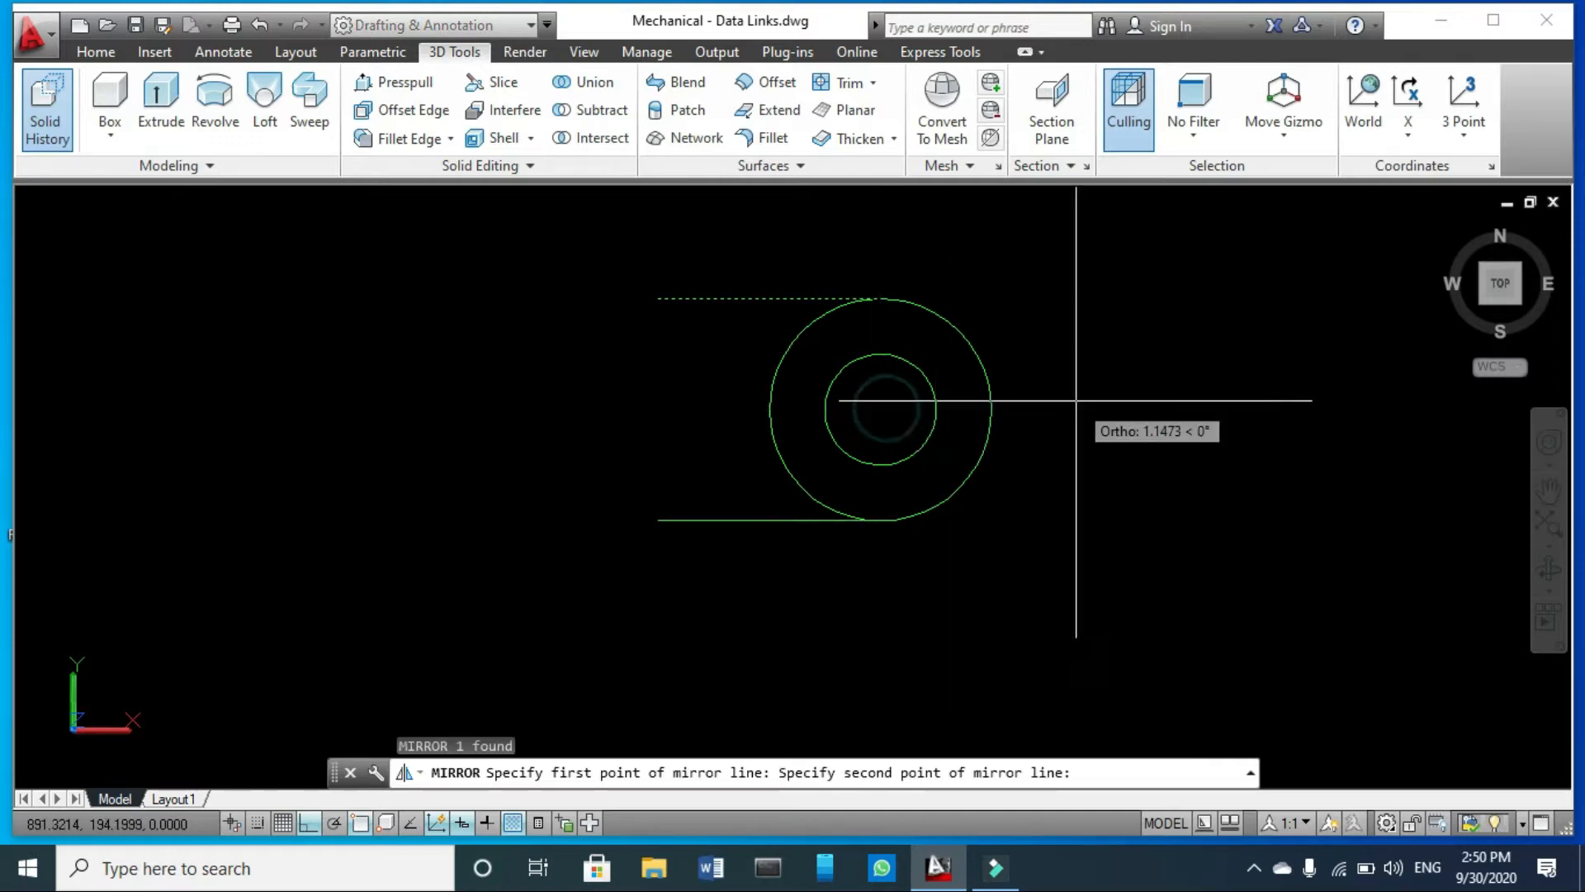
{"action": "left_click", "coordinate": [1089, 403]}
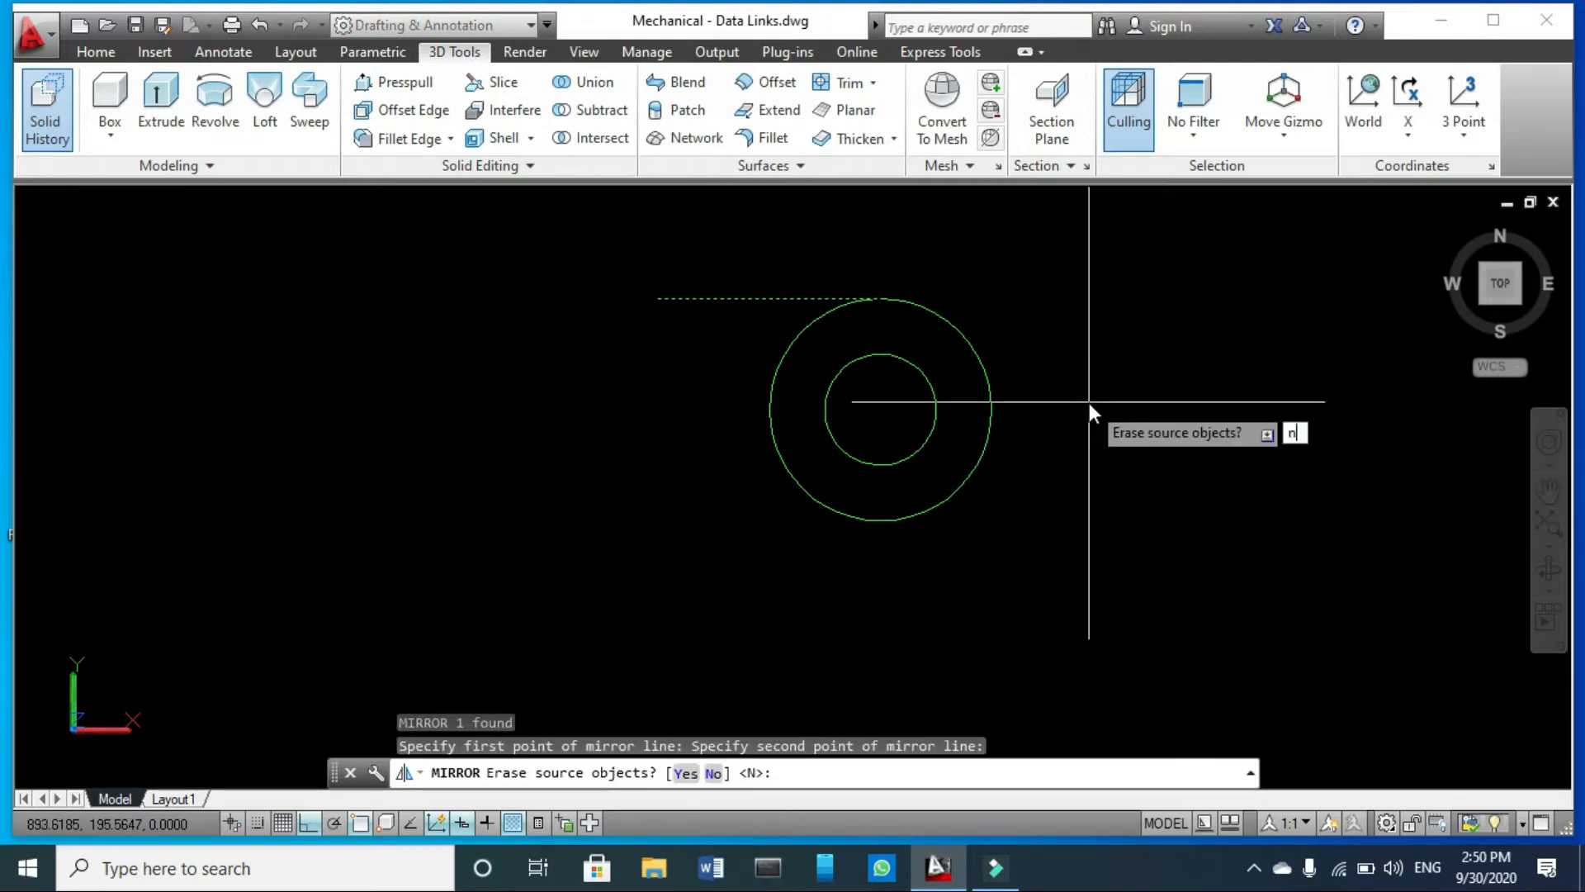
{"action": "type", "text": "n"}
{"action": "key", "text": "Return"}
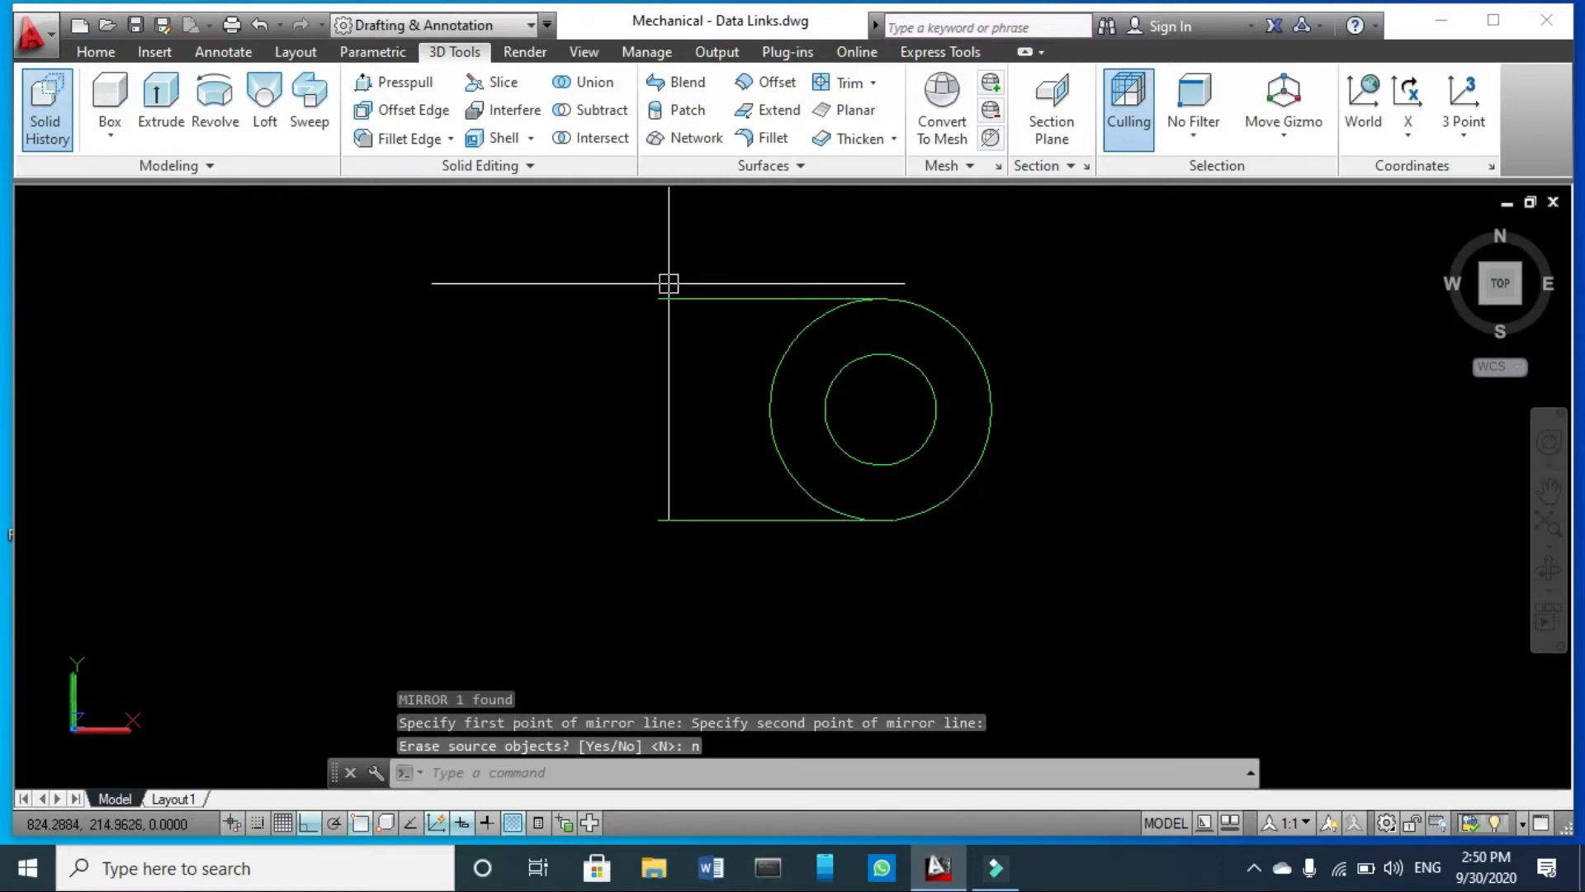
- Trim away the left half of the outer circle between the two horizontal lines
{"action": "type", "text": "tr"}
{"action": "key", "text": "Return"}
{"action": "left_click", "coordinate": [962, 241]}
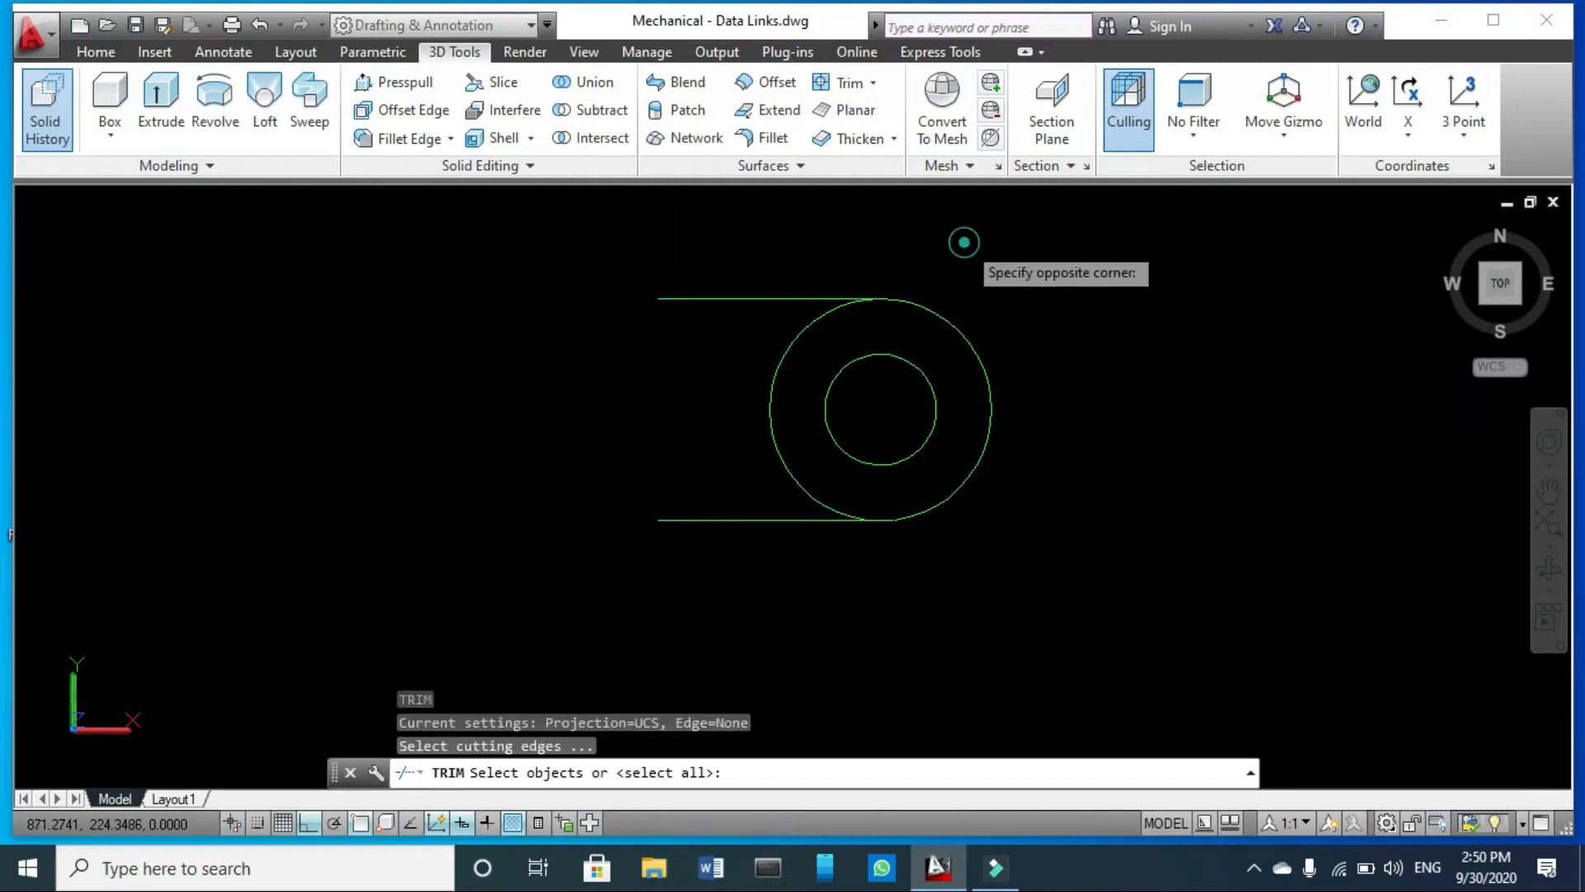
{"action": "left_click", "coordinate": [674, 563]}
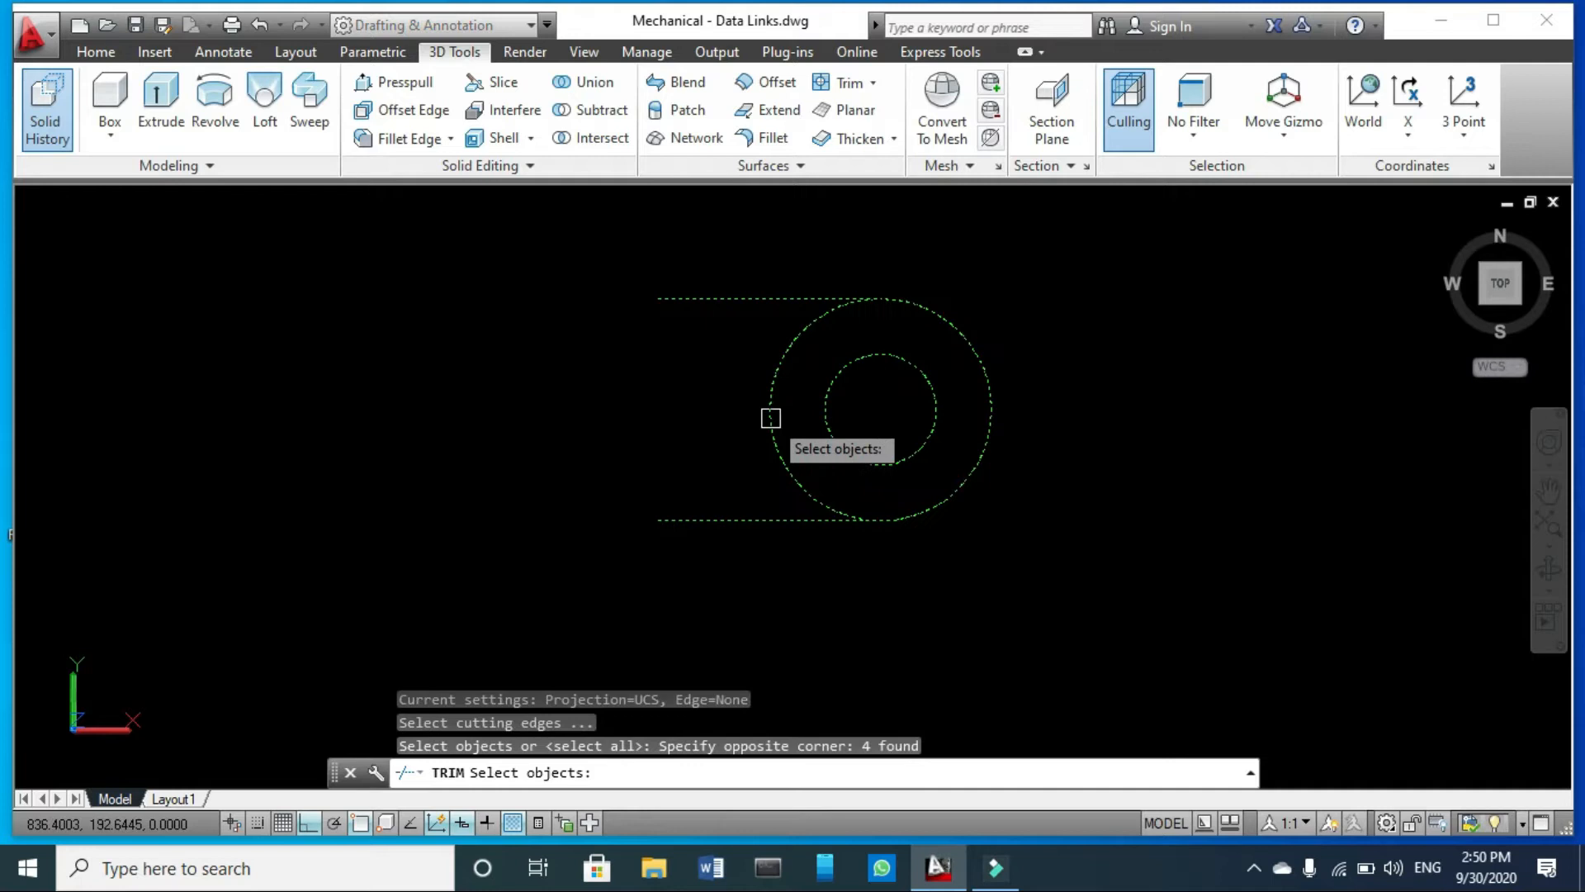
{"action": "key", "text": "Return"}
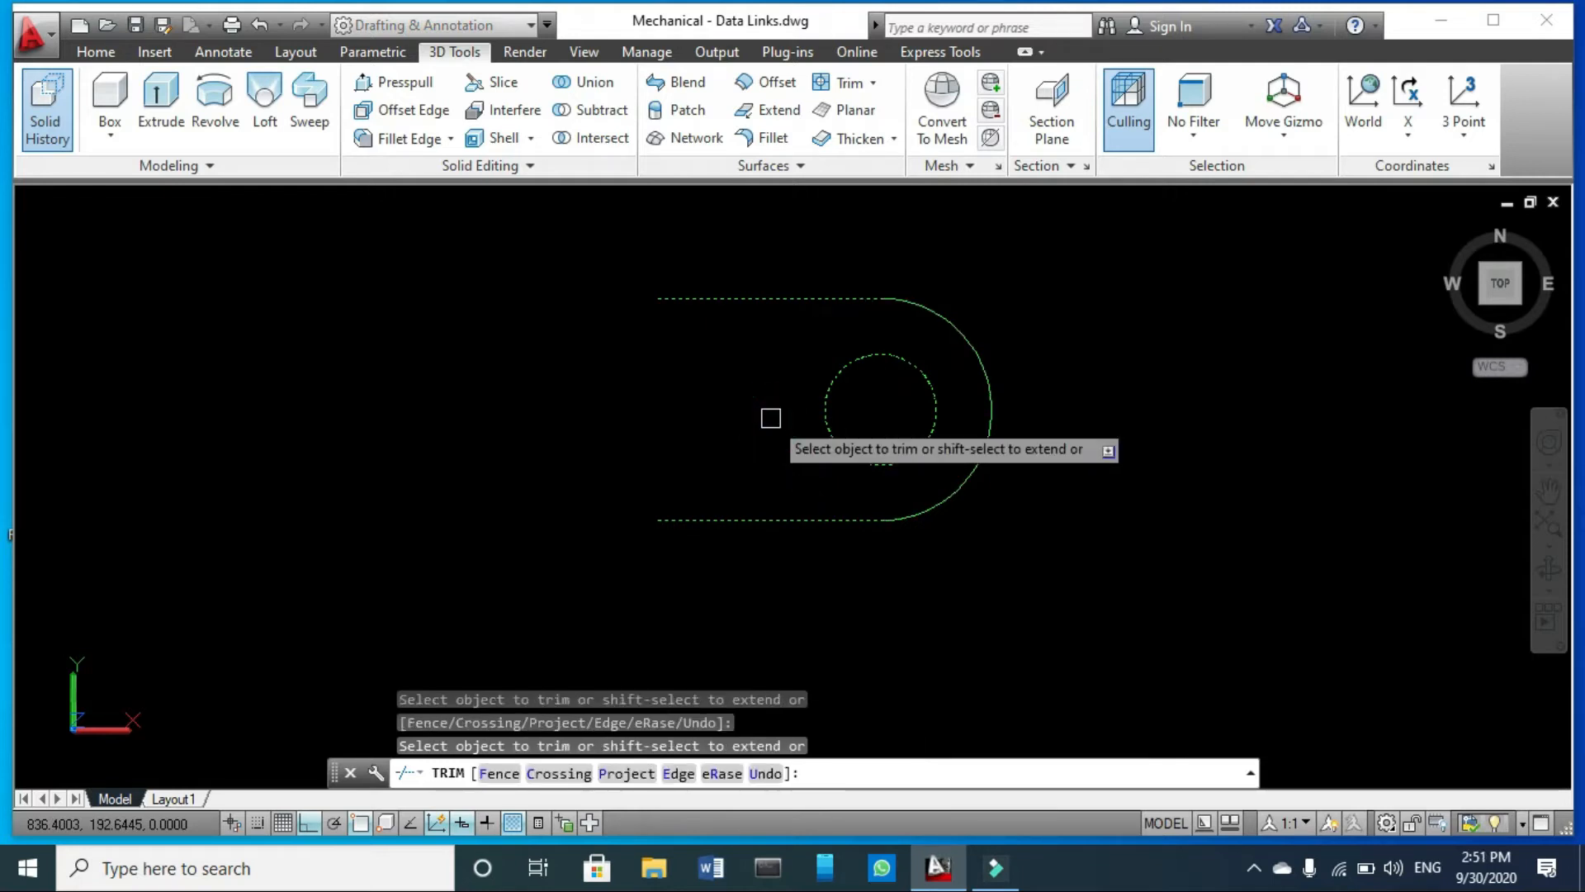
{"action": "key", "text": "Escape"}
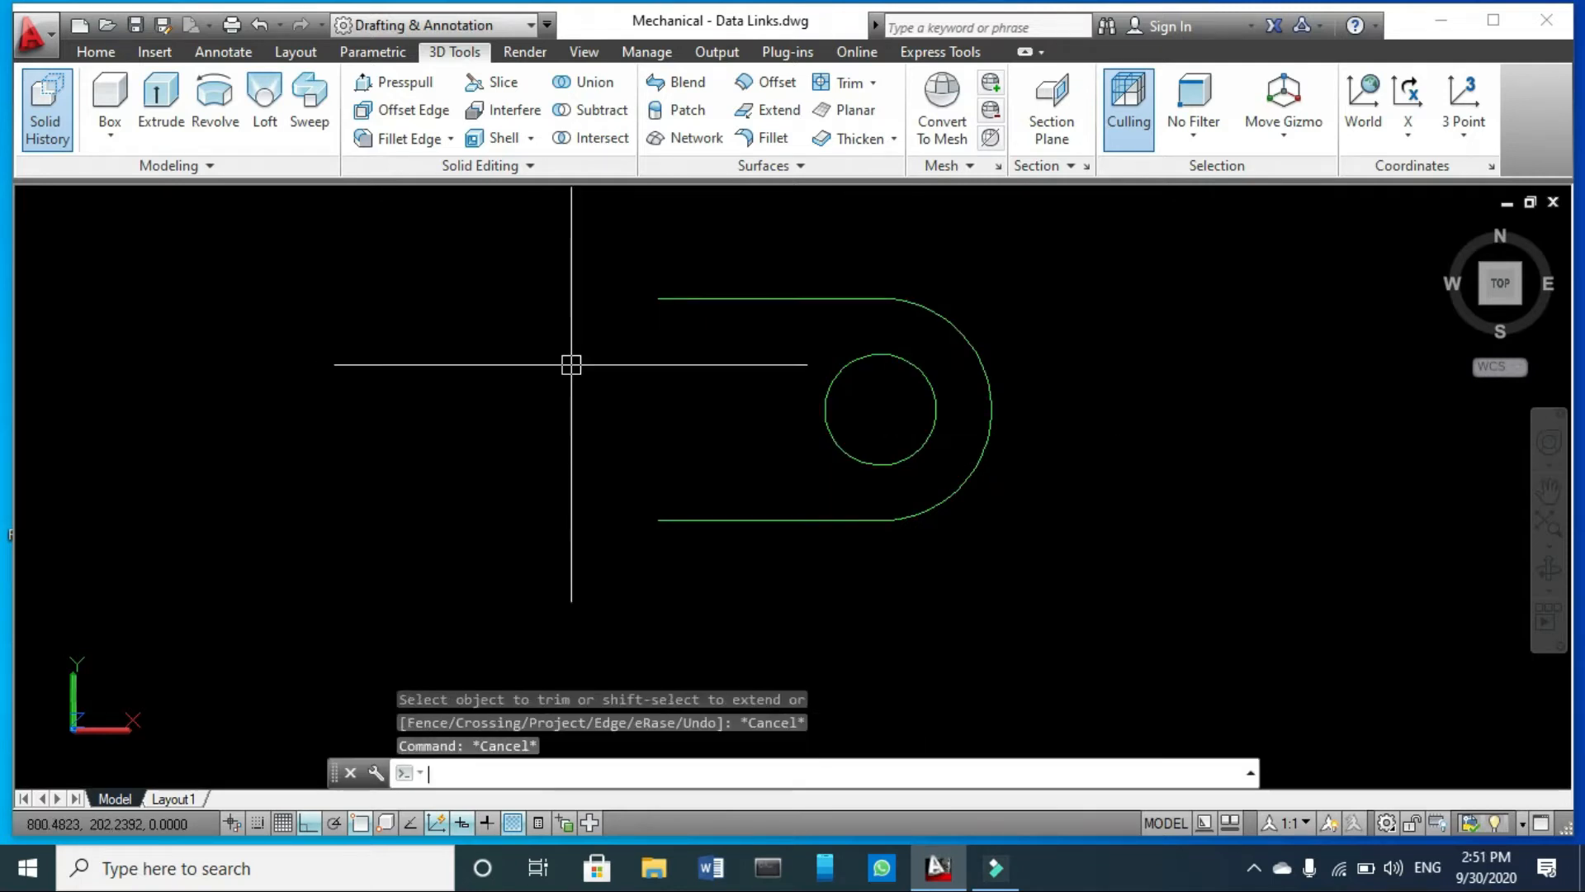
- Close the profile's open left end with a vertical line and add a 20-unit segment back up along it
{"action": "key", "text": "Return"}
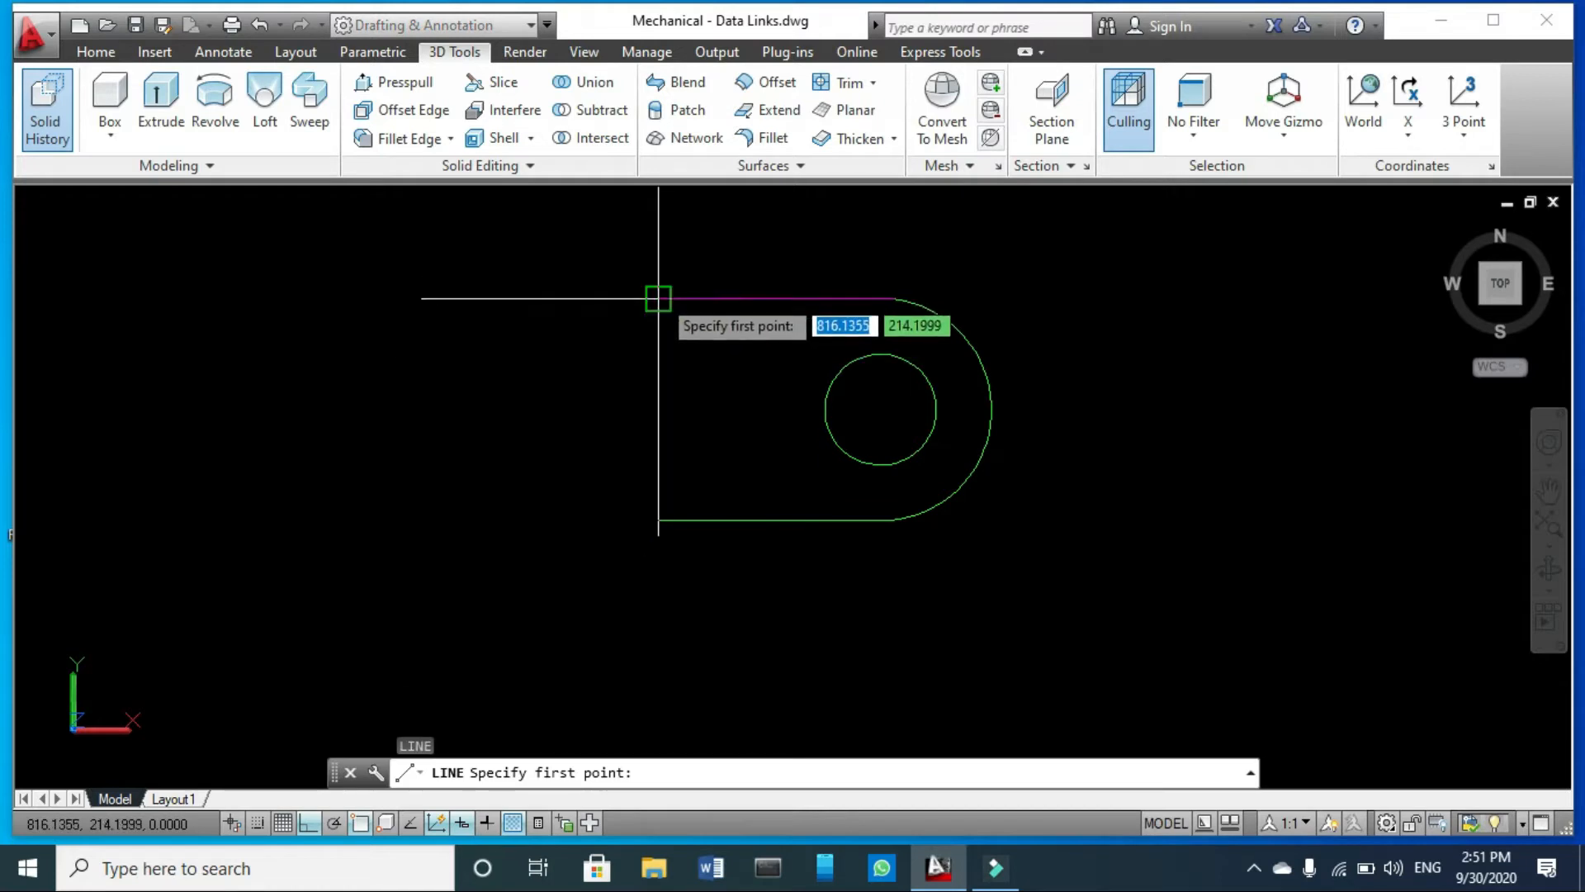
{"action": "left_click", "coordinate": [657, 299]}
{"action": "left_click", "coordinate": [658, 520]}
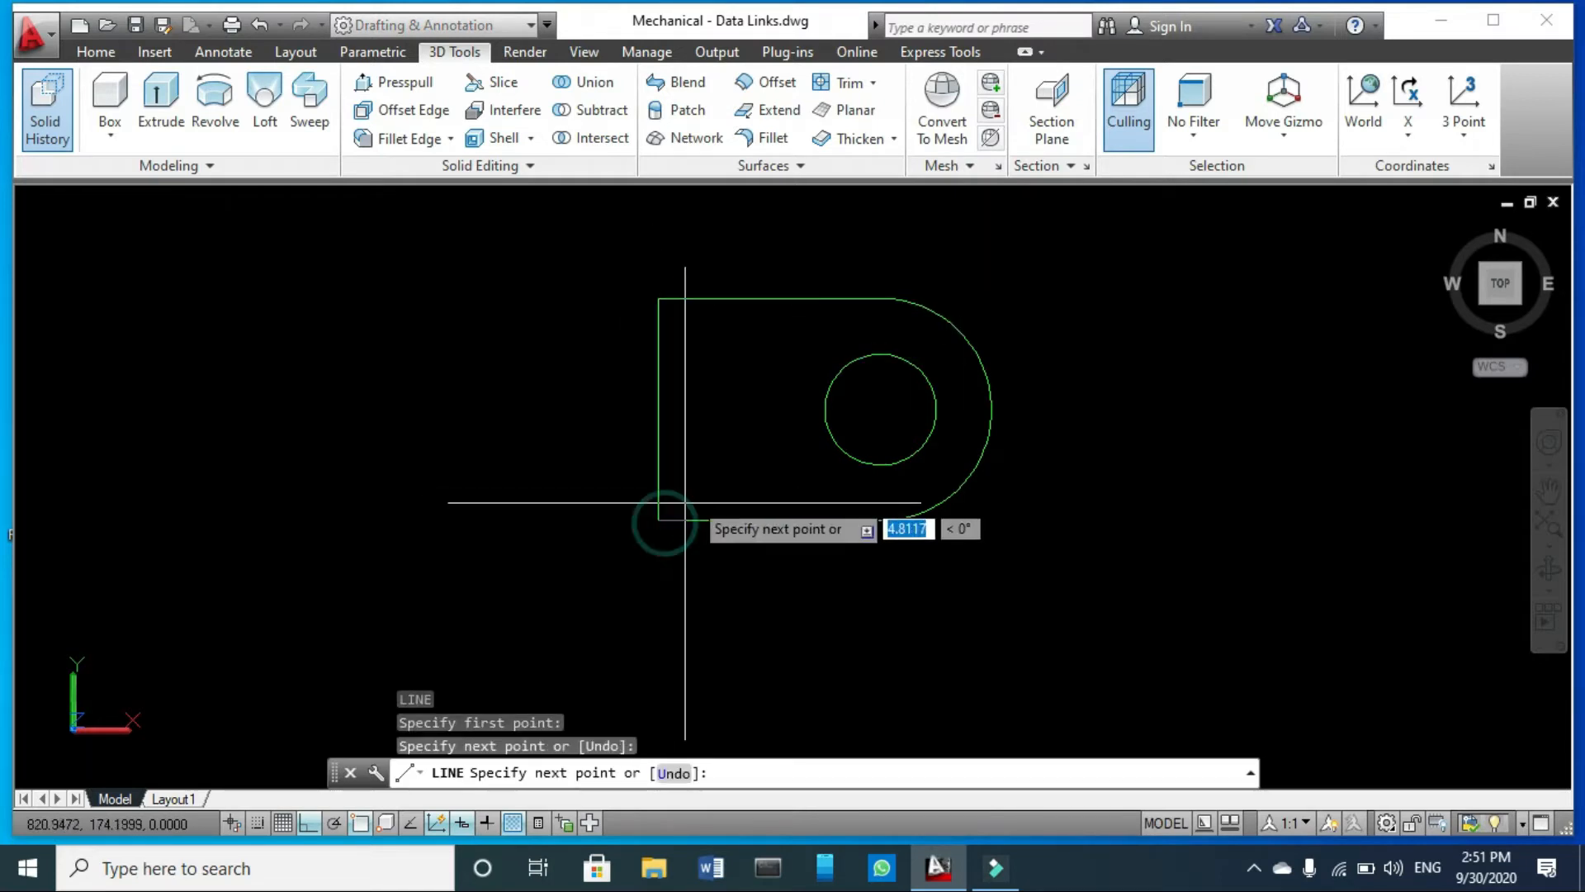
{"action": "type", "text": "2"}
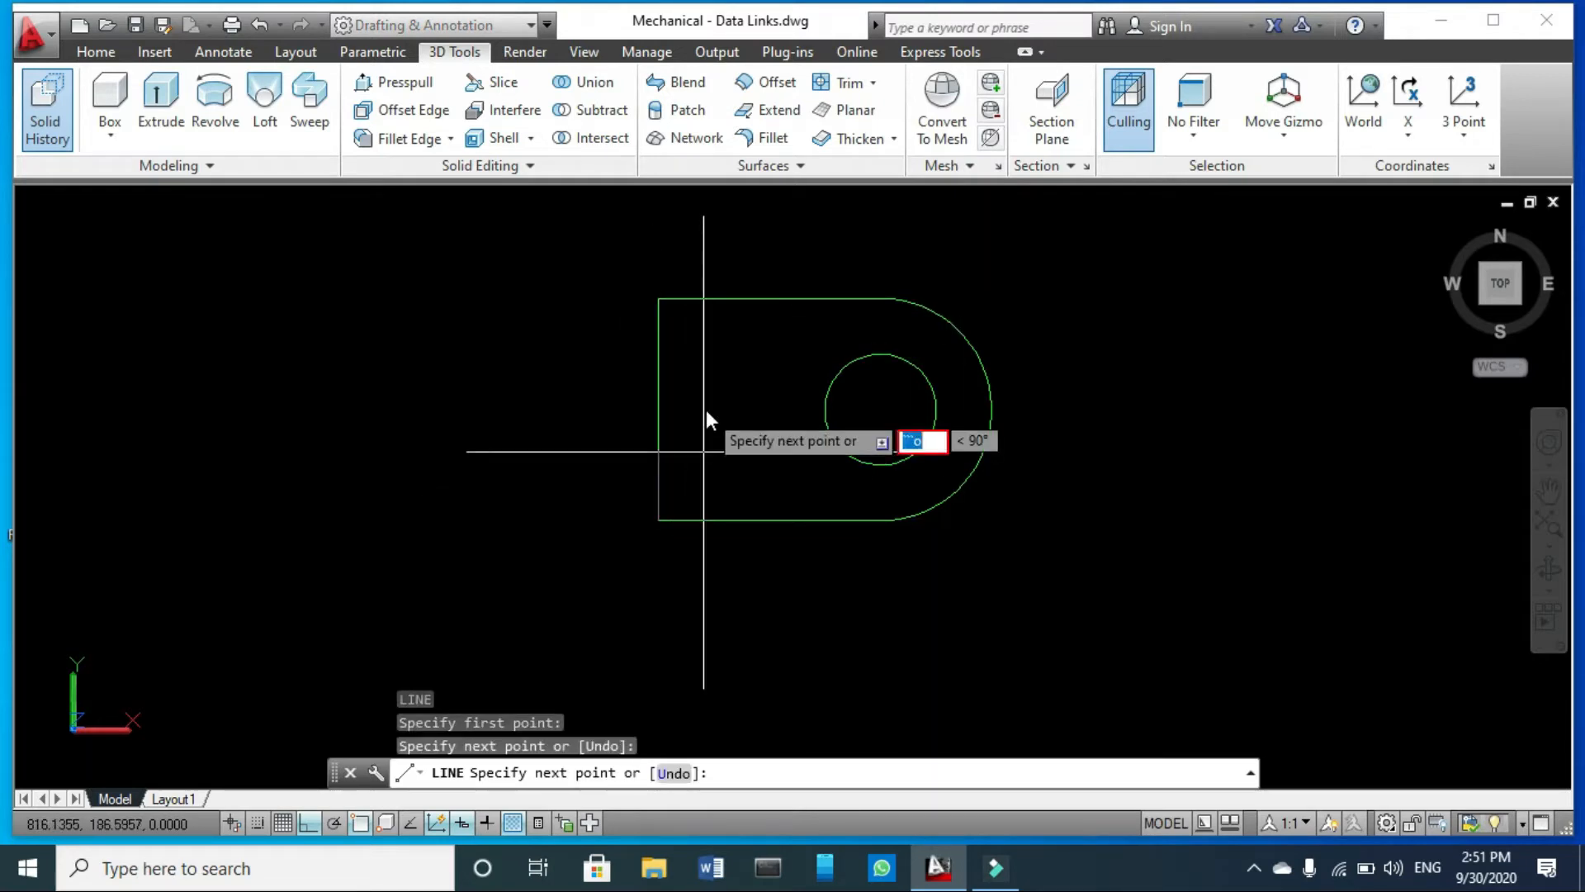
{"action": "type", "text": "0"}
{"action": "key", "text": "Return"}
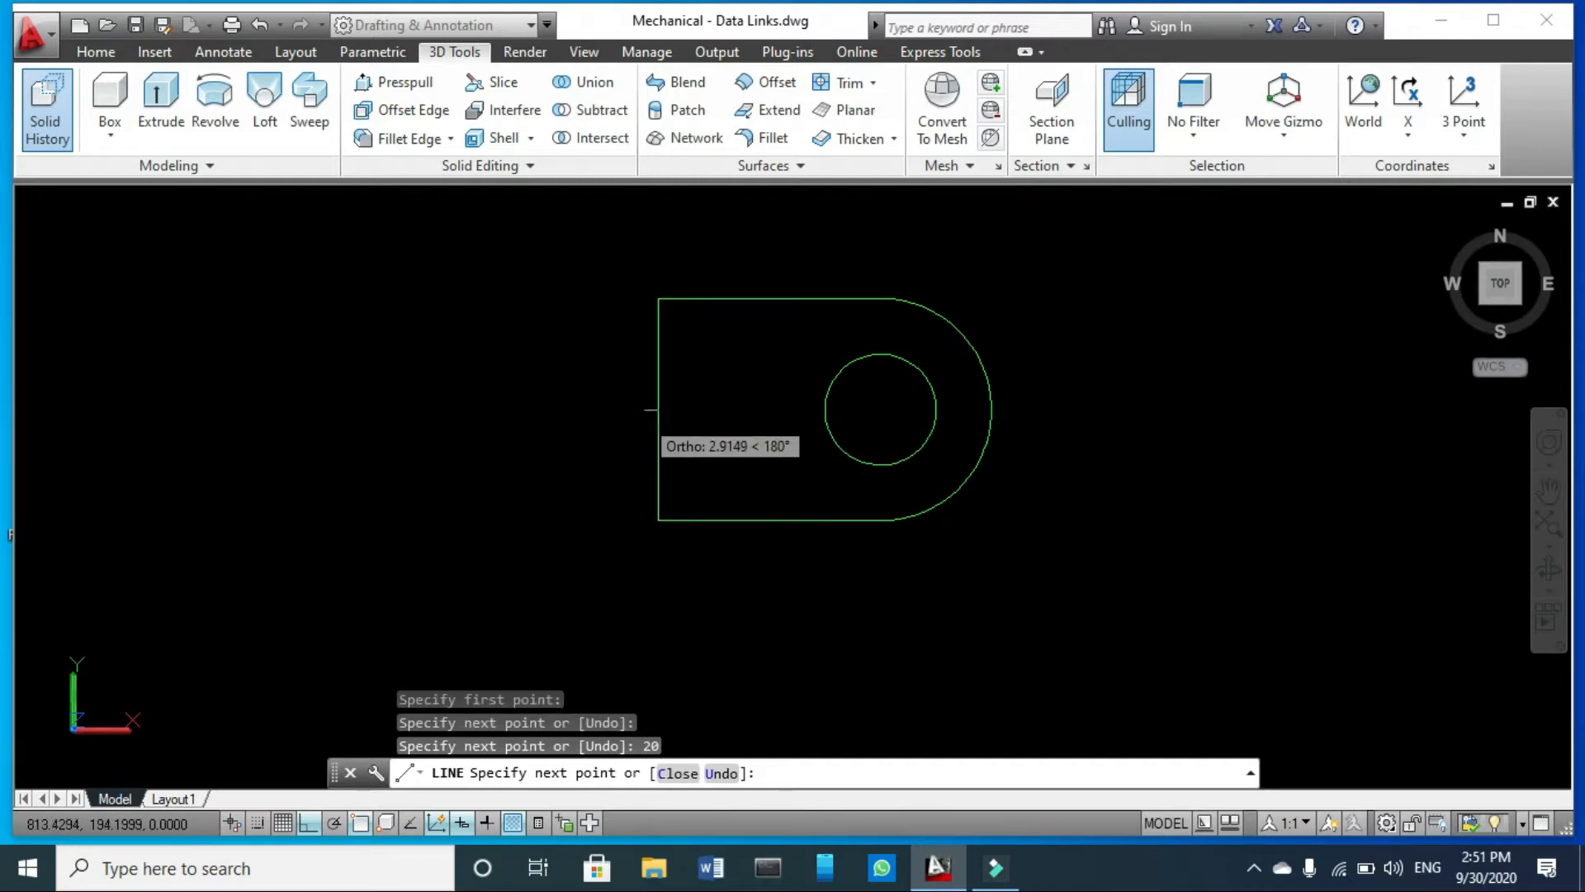
{"action": "key", "text": "Escape"}
{"action": "key", "text": "Escape"}
{"action": "key", "text": "Escape"}
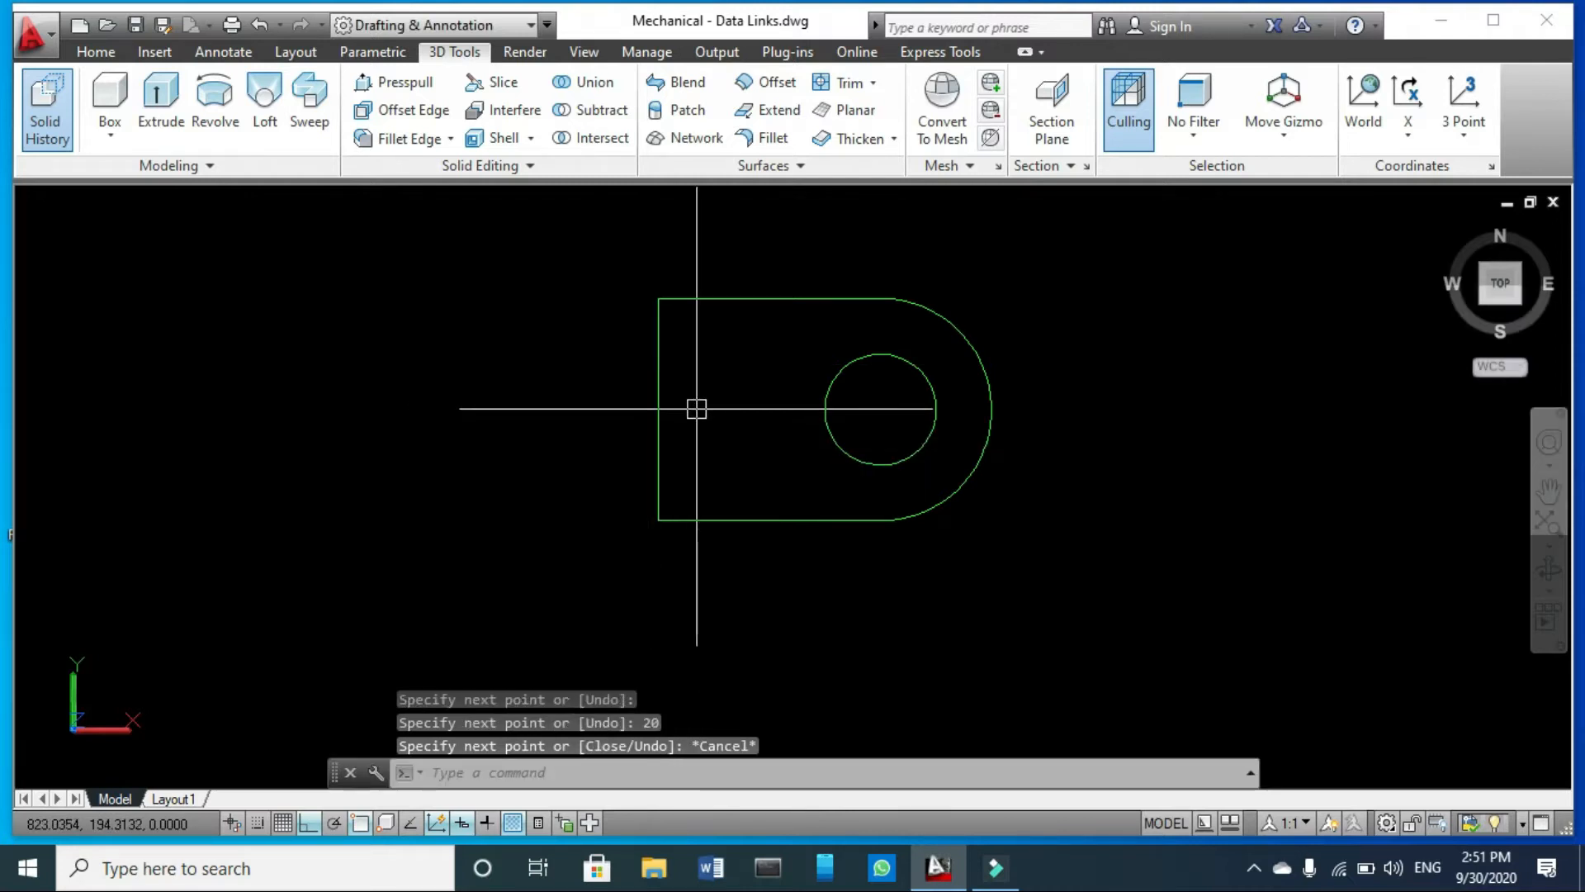
- Offset the profile's left vertical edge 20 units inward and save the drawing
{"action": "type", "text": "o"}
{"action": "key", "text": "Return"}
{"action": "type", "text": "20"}
{"action": "key", "text": "Return"}
{"action": "left_click", "coordinate": [658, 425]}
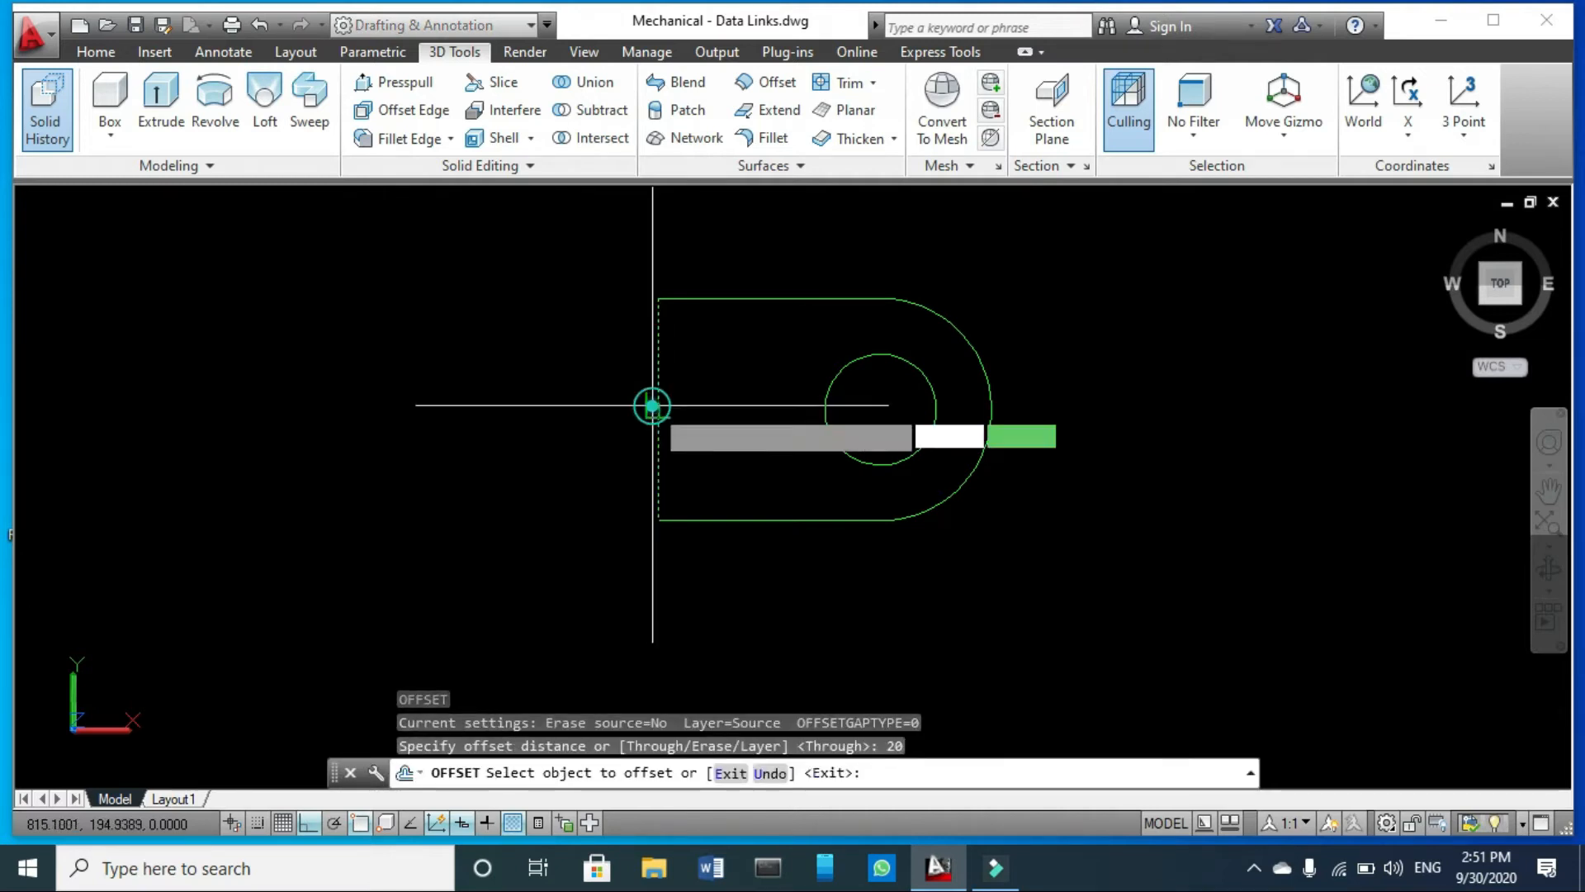
{"action": "left_click", "coordinate": [715, 413]}
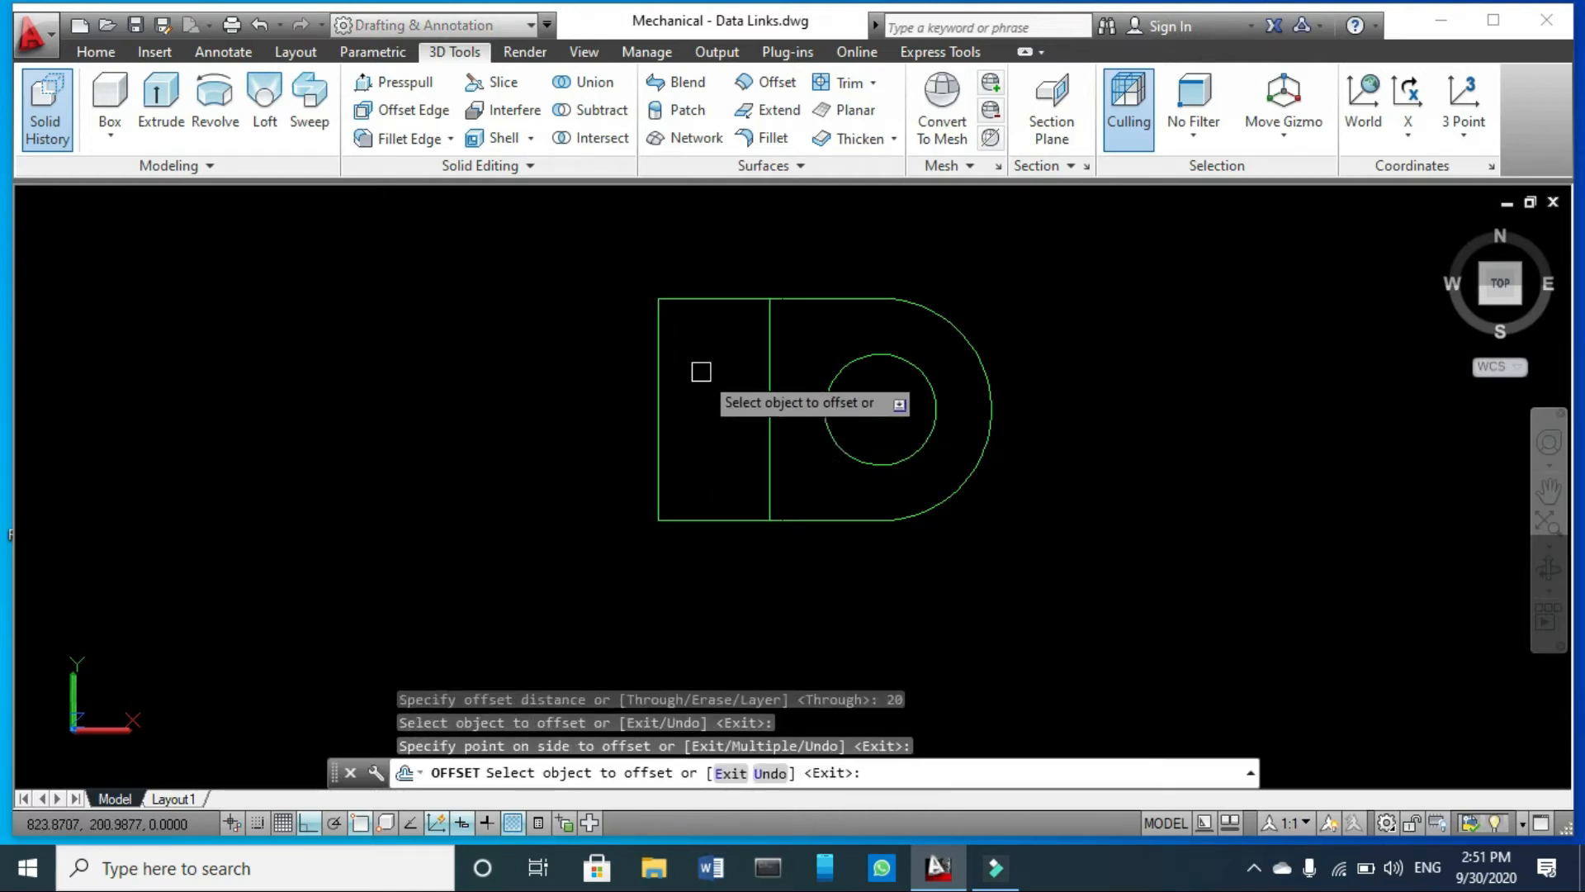
{"action": "key", "text": "Escape"}
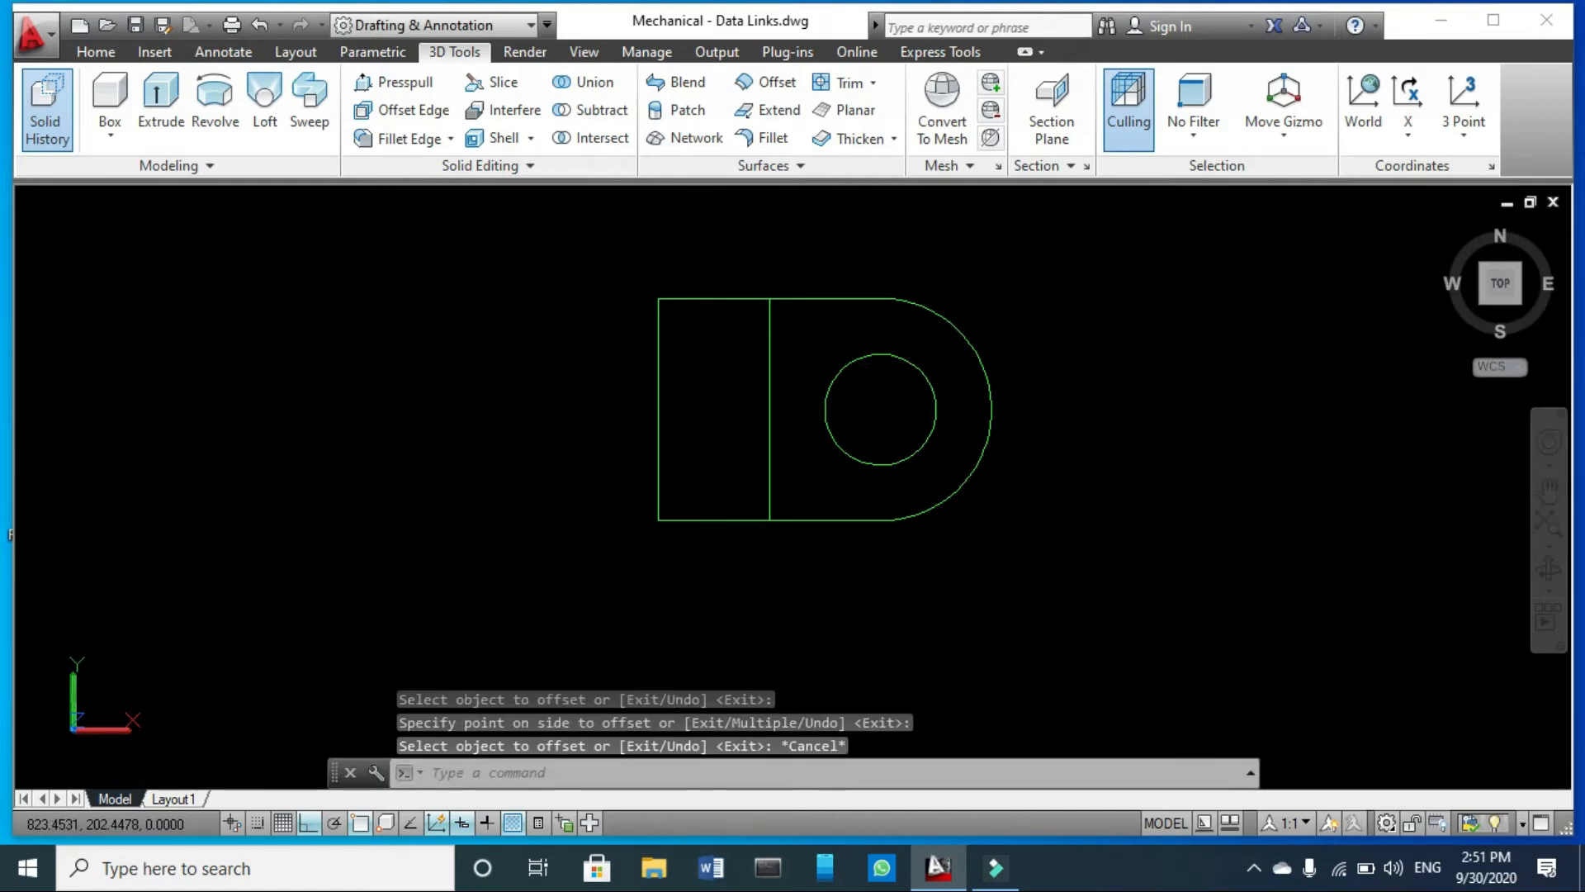
{"action": "key", "text": "ctrl+s"}
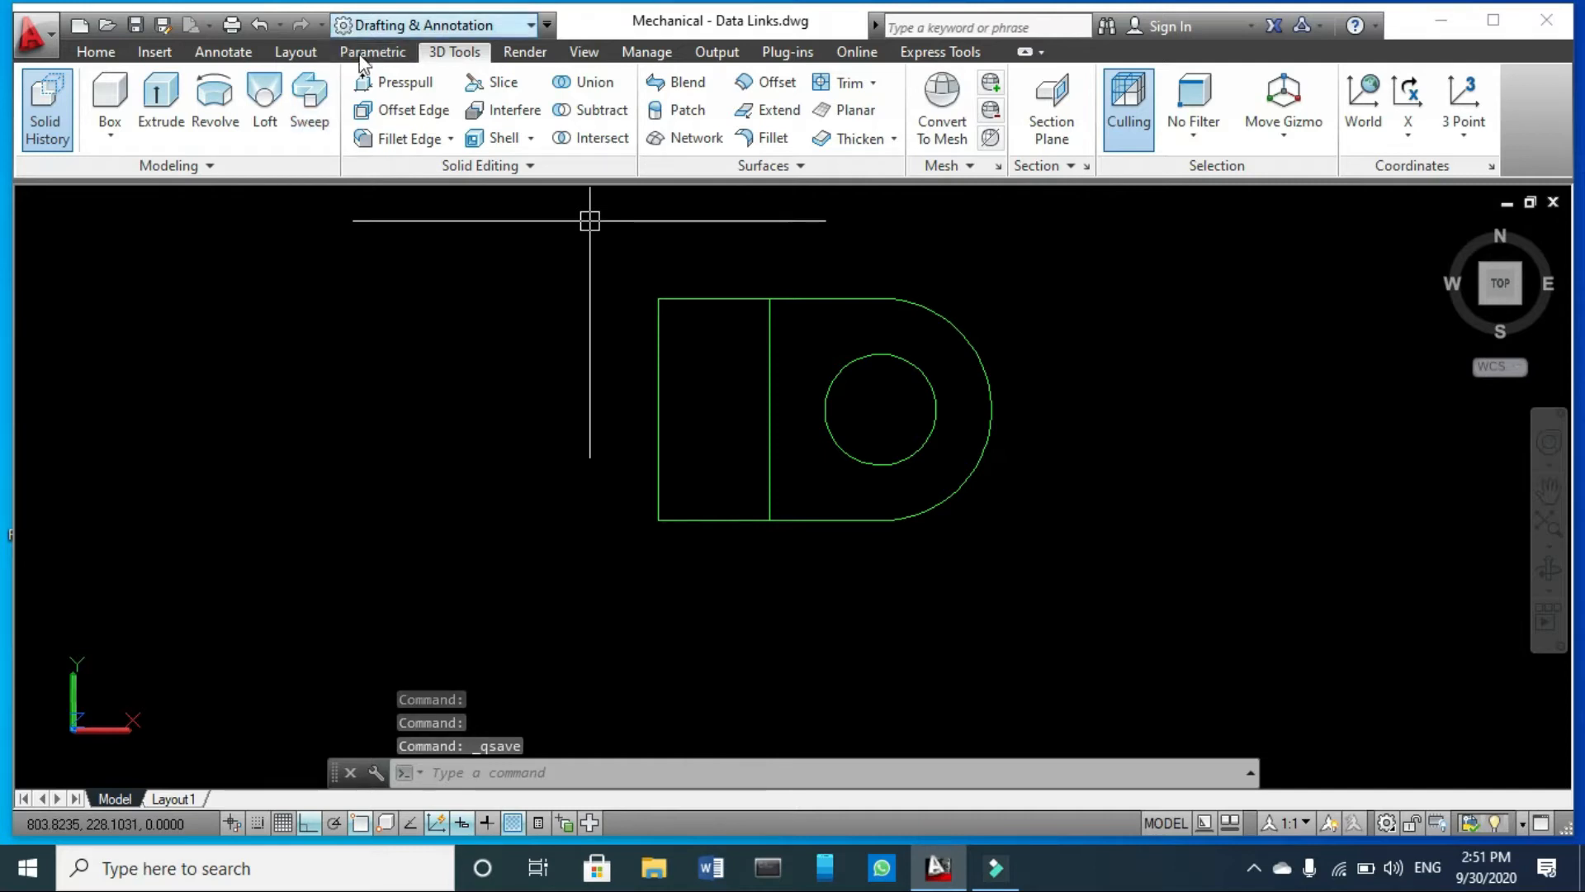
- Switch to the SE Isometric view and delete the old 3D bracket solid beside the profile
{"action": "left_click", "coordinate": [576, 49]}
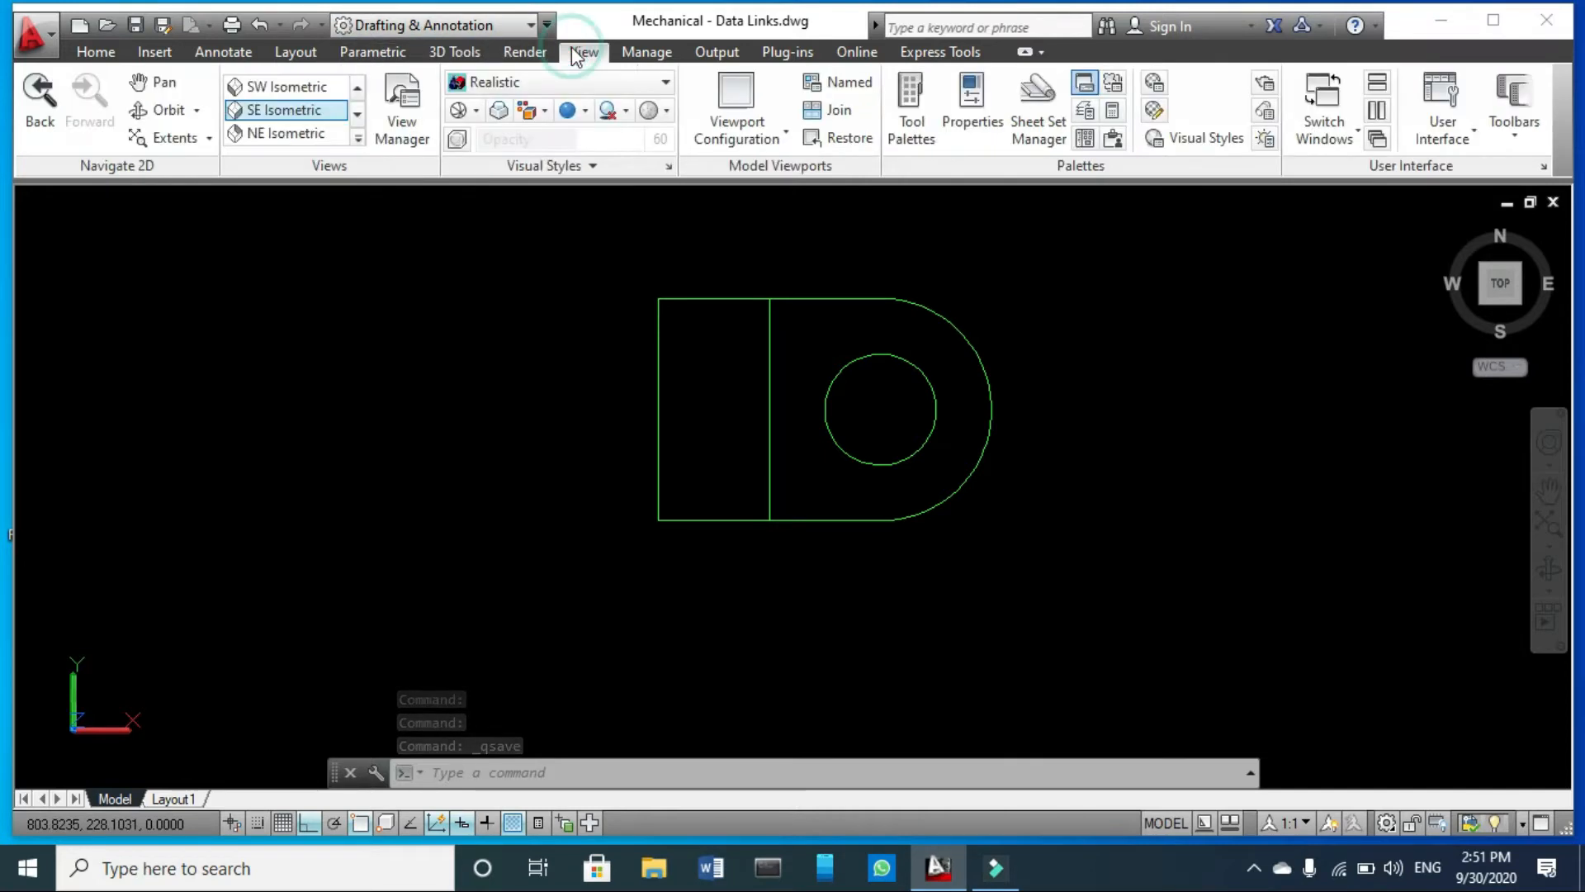
{"action": "left_click", "coordinate": [306, 114]}
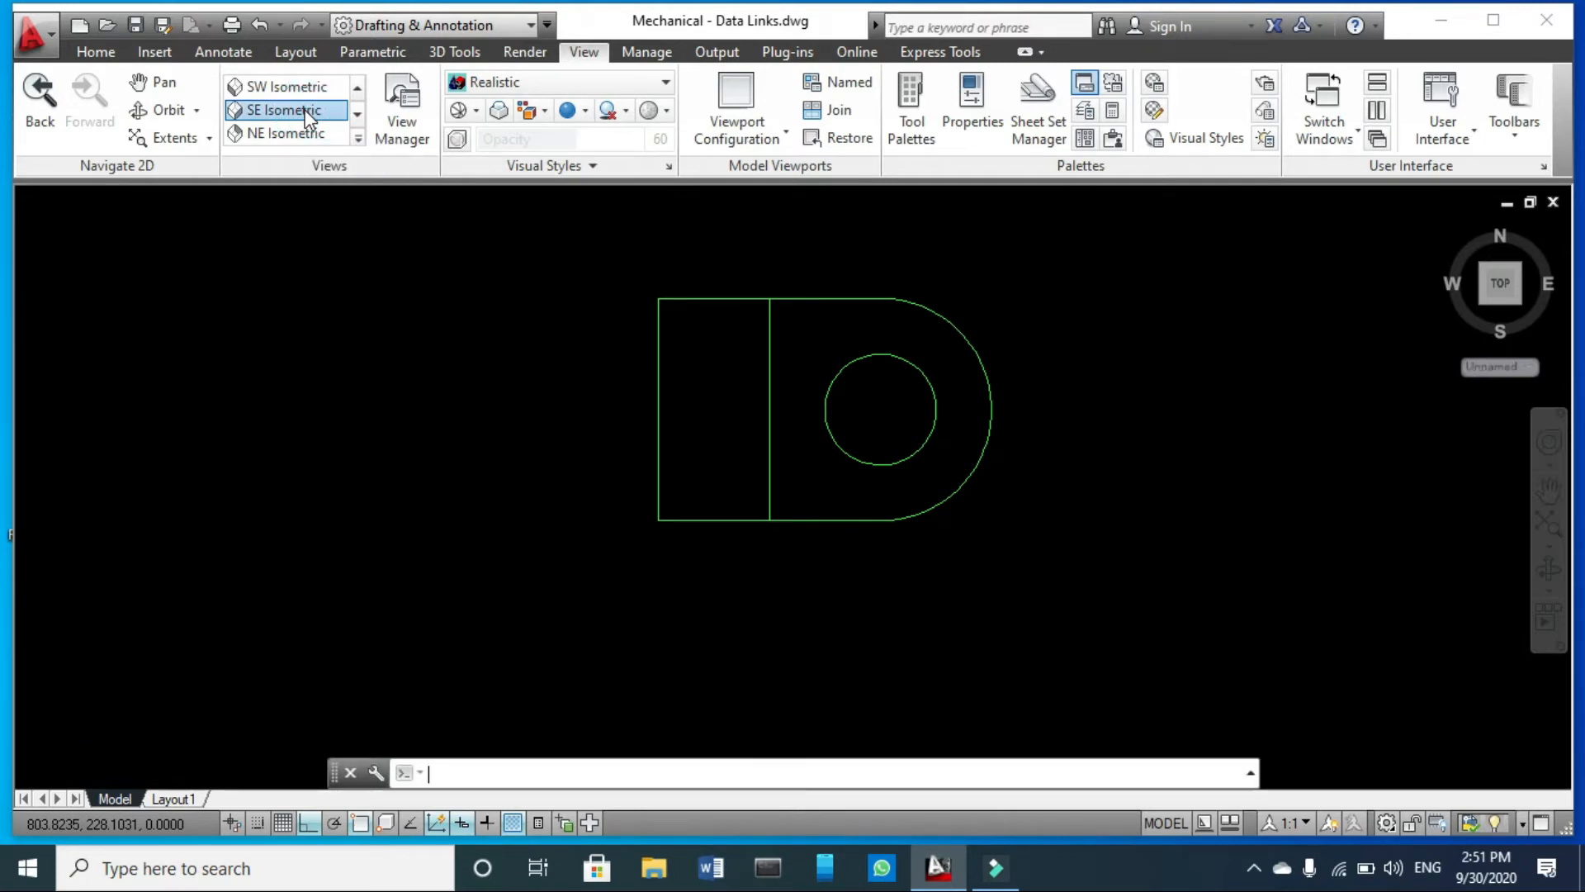
{"action": "left_click", "coordinate": [672, 283]}
{"action": "left_click", "coordinate": [505, 451]}
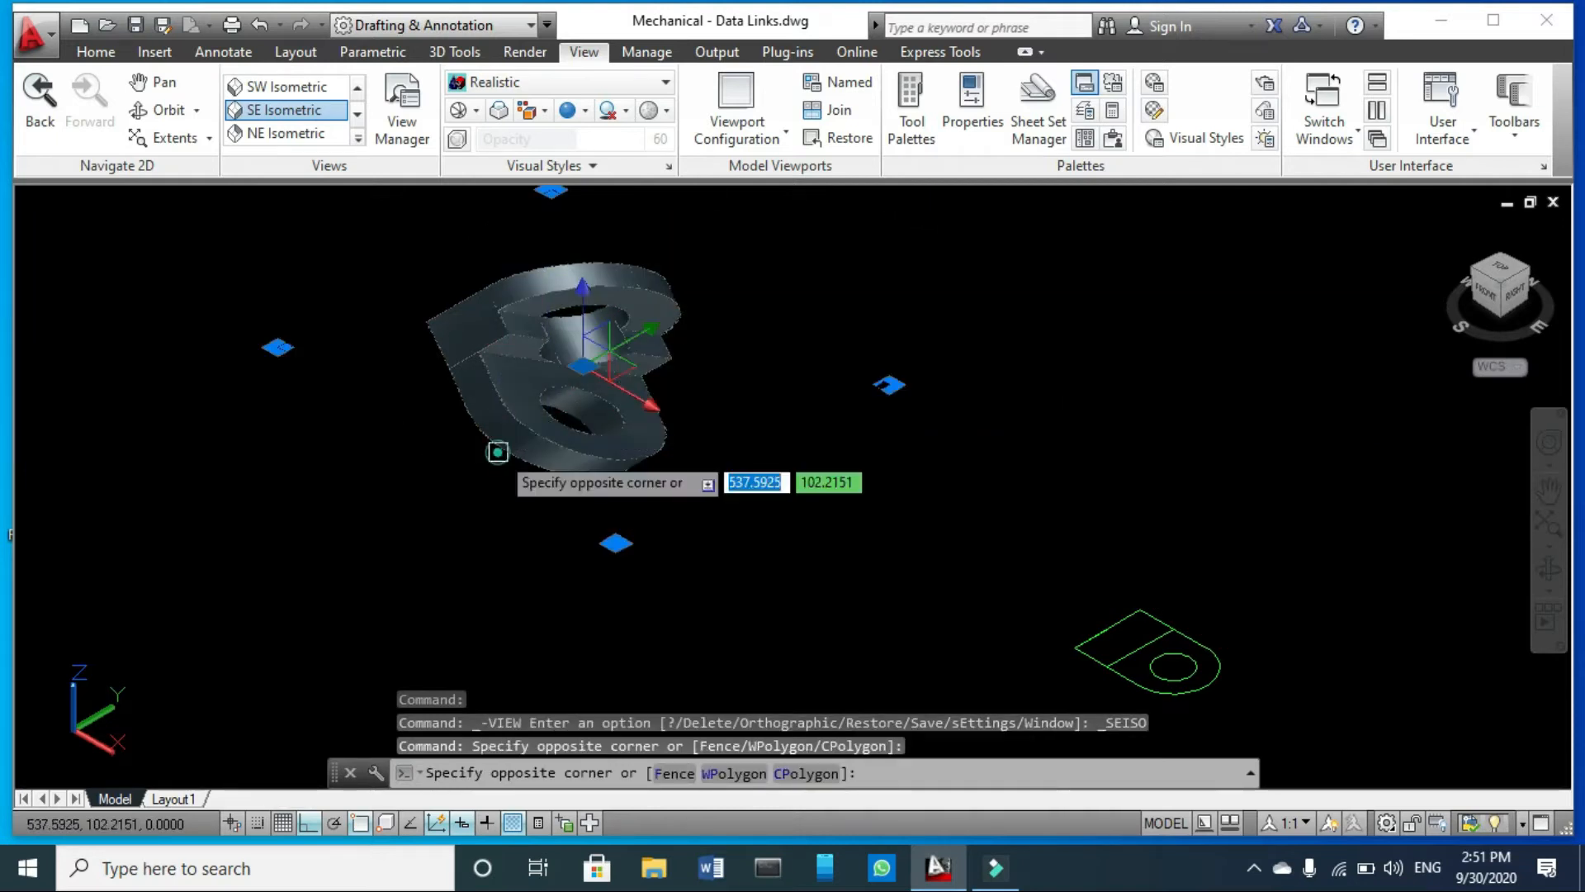
{"action": "key", "text": "Delete"}
{"action": "scroll", "coordinate": [1061, 594], "scroll_direction": "up", "scroll_amount": 5}
{"action": "scroll", "coordinate": [641, 442], "scroll_direction": "down", "scroll_amount": 3}
{"action": "scroll", "coordinate": [768, 435], "scroll_direction": "up", "scroll_amount": 2}
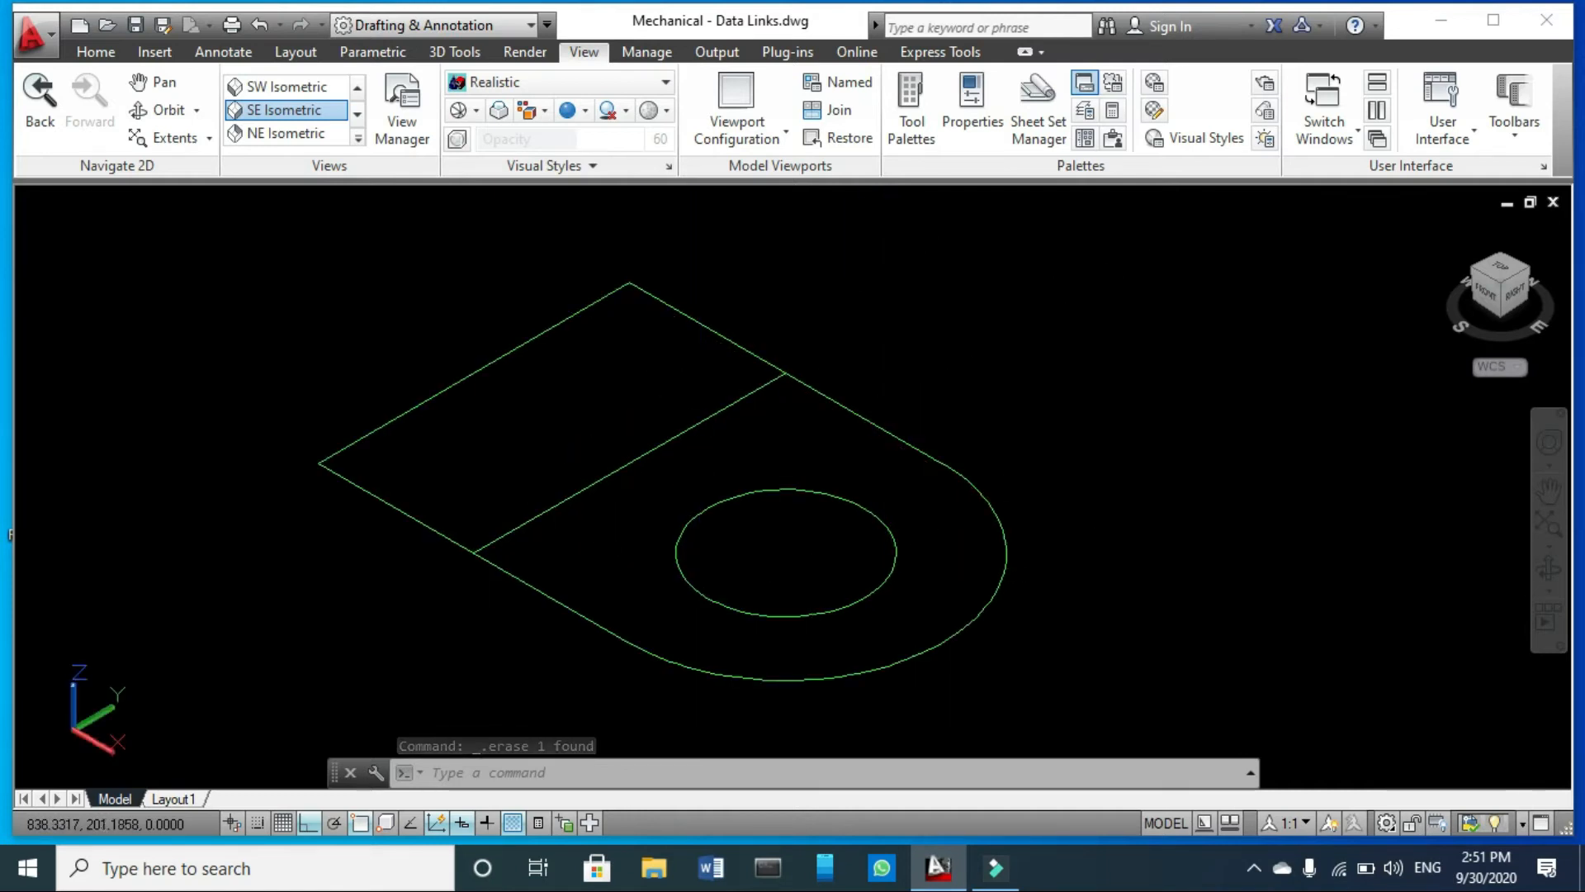
{"action": "left_click", "coordinate": [682, 415]}
{"action": "left_click", "coordinate": [669, 443]}
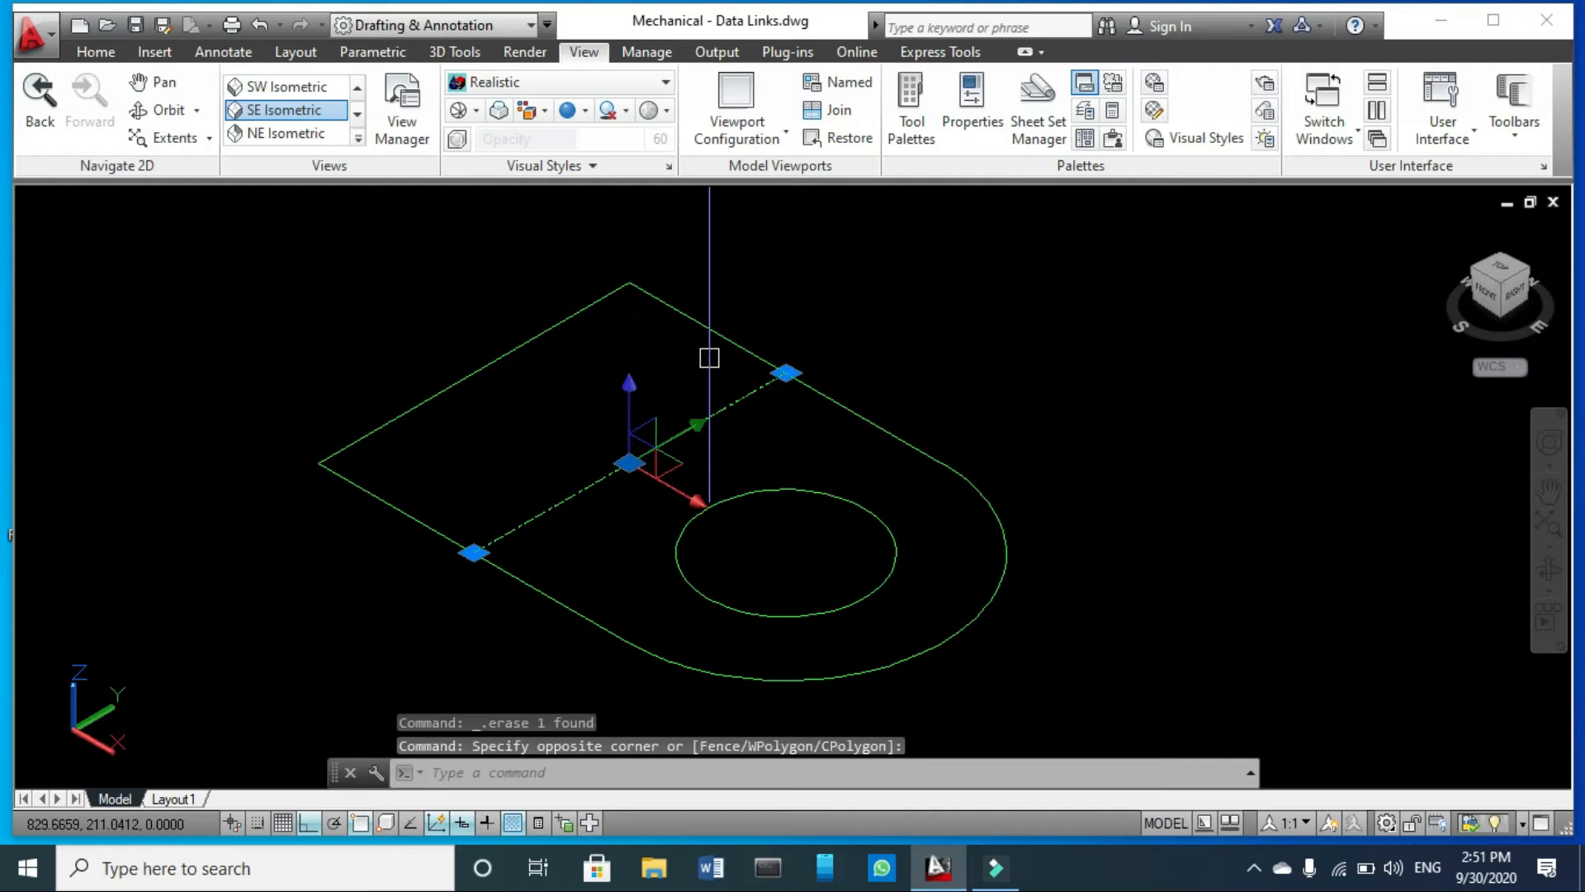
{"action": "key", "text": "Escape"}
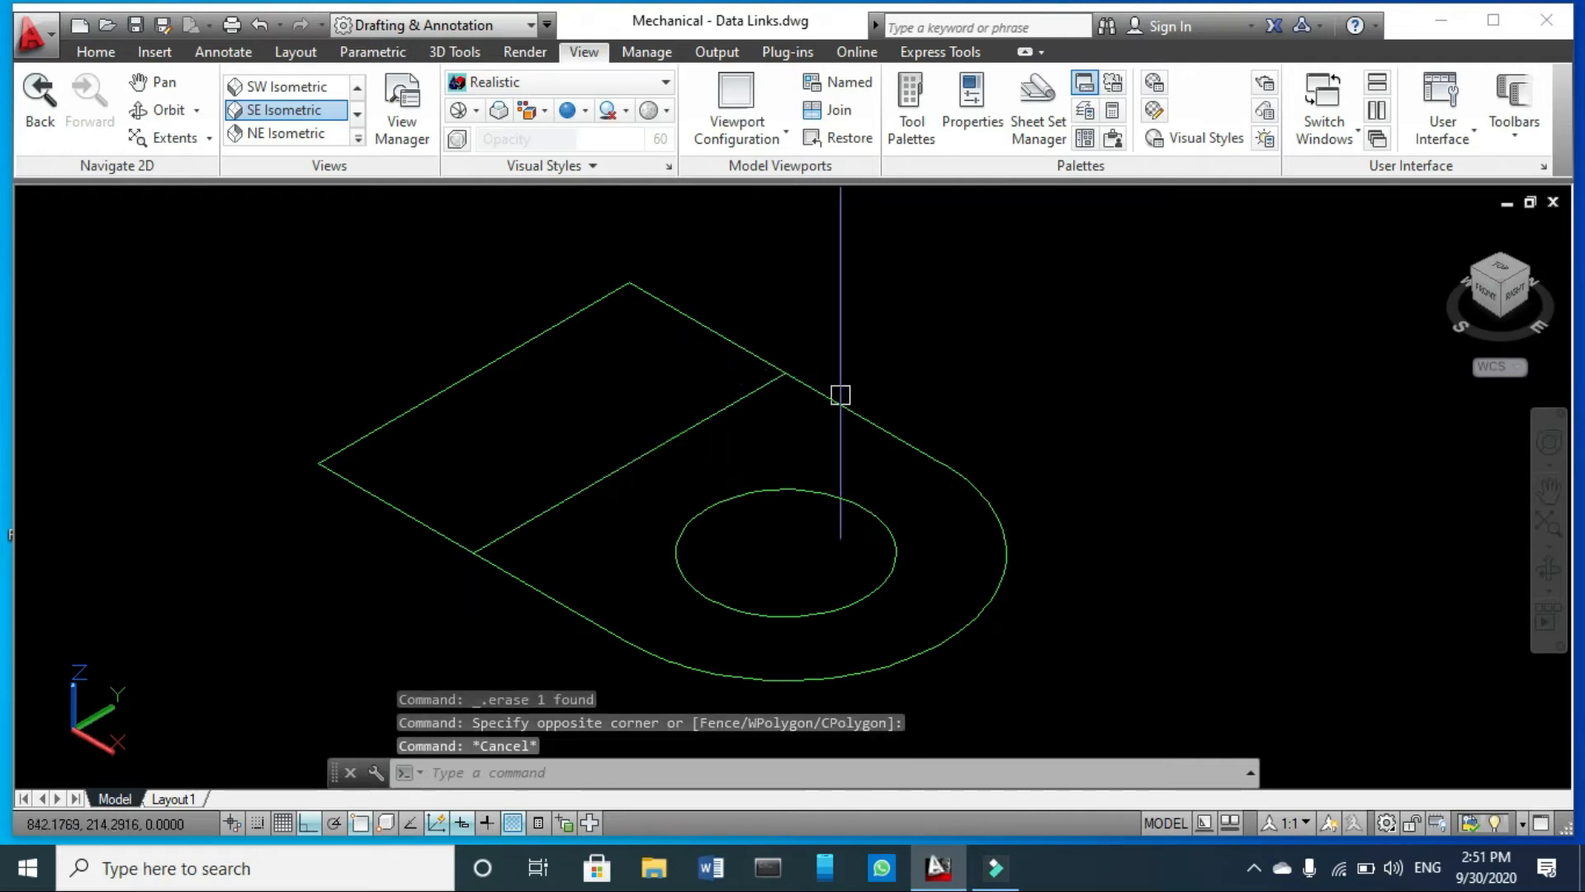
{"action": "left_click", "coordinate": [629, 293]}
{"action": "key", "text": "Escape"}
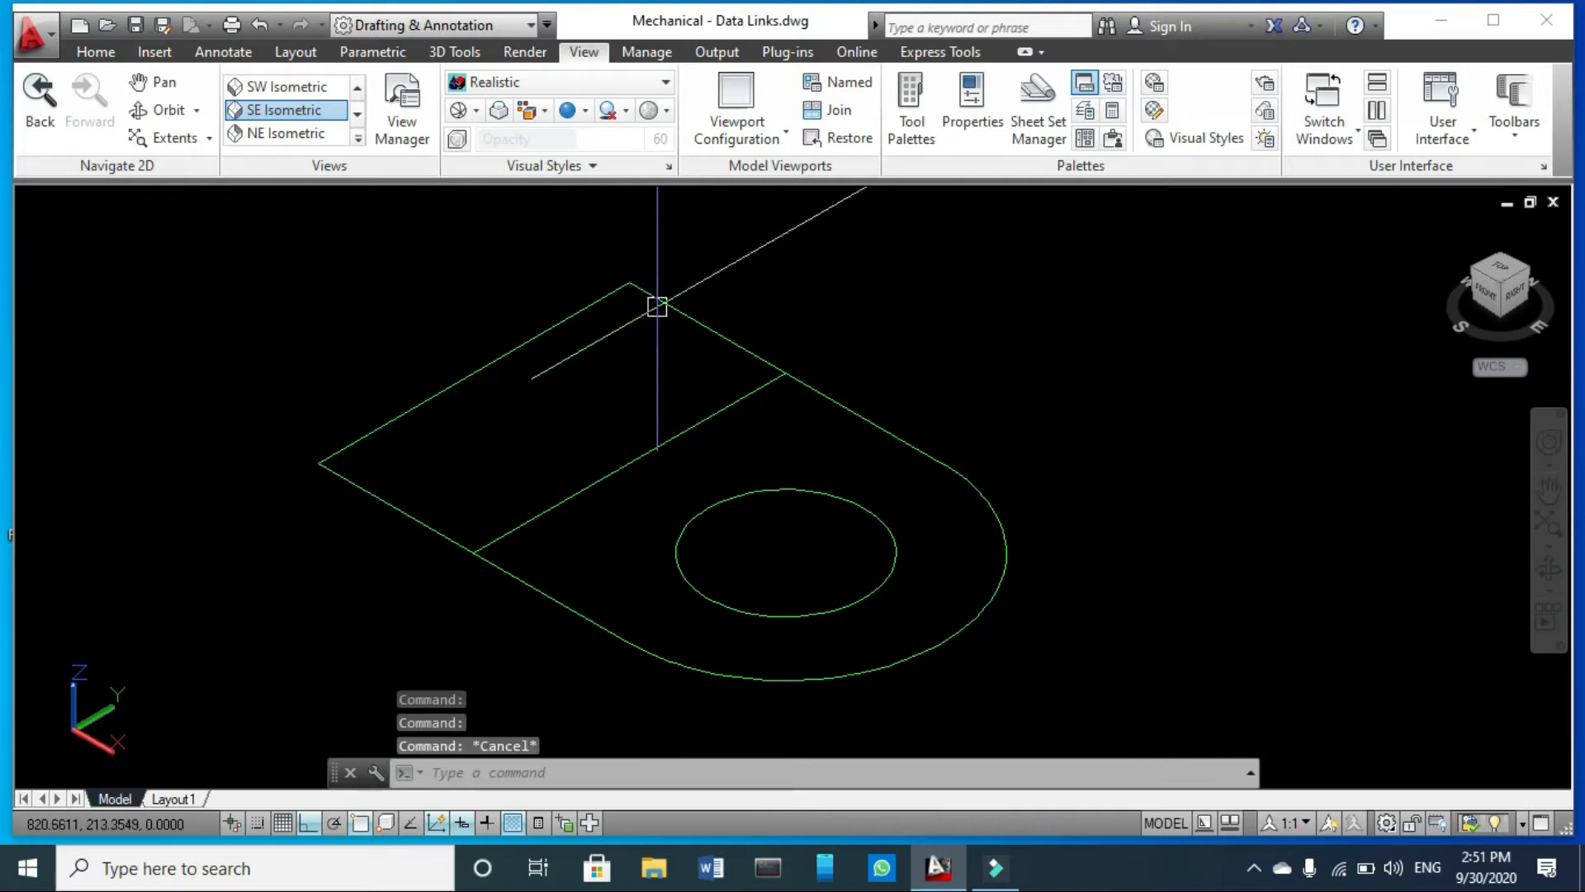
- Shorten both straight side lines by stretching their outer ends inward to the ends of the dividing line
{"action": "left_click", "coordinate": [652, 298]}
{"action": "left_click", "coordinate": [629, 283]}
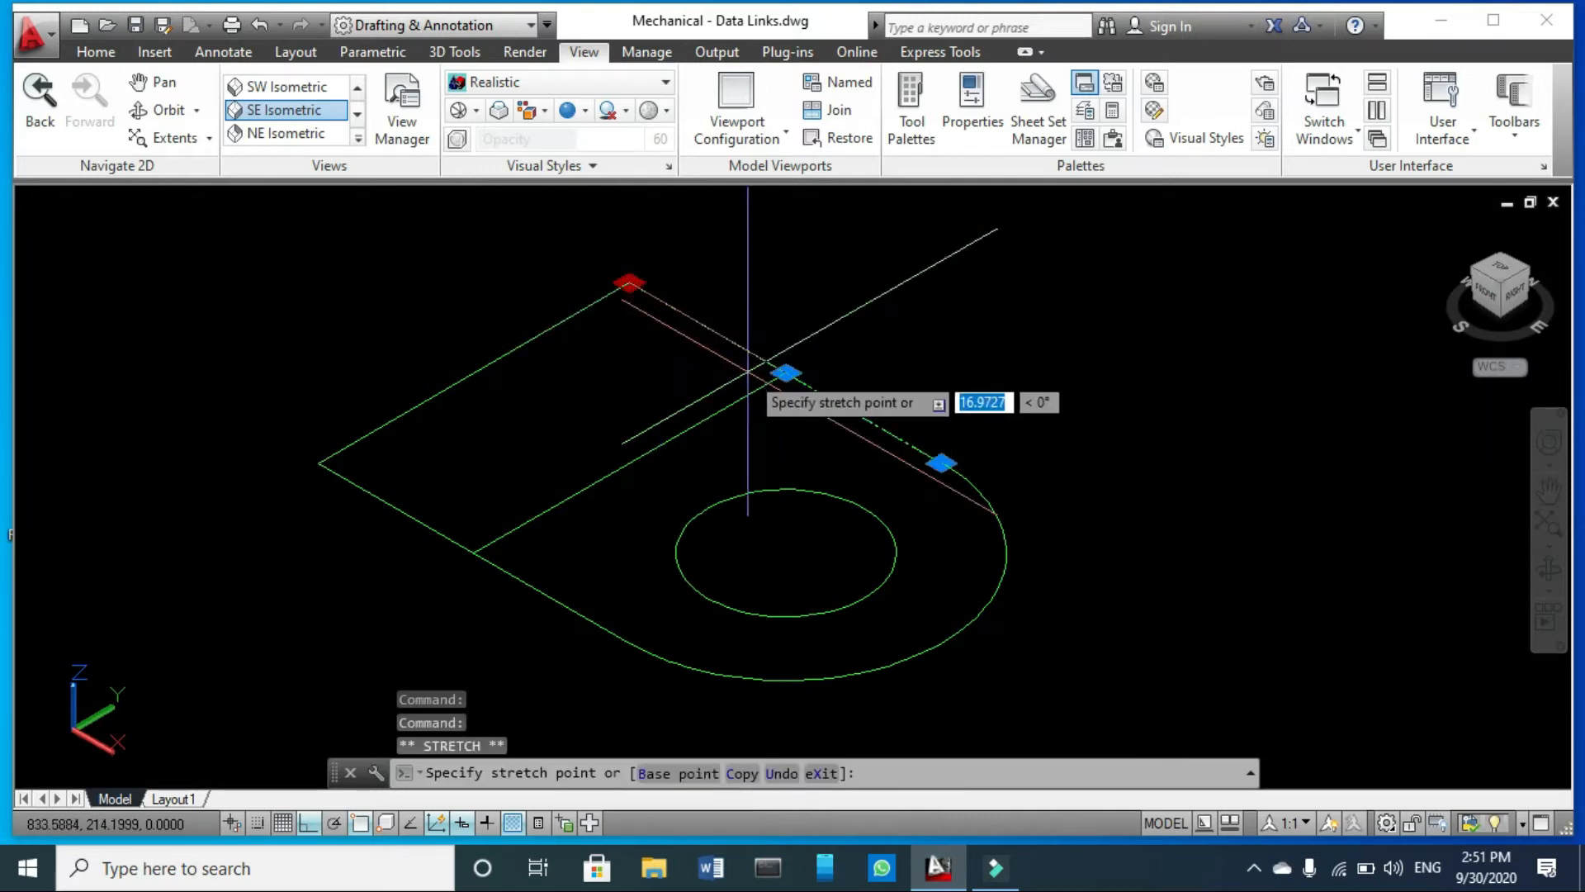
{"action": "left_click", "coordinate": [785, 373]}
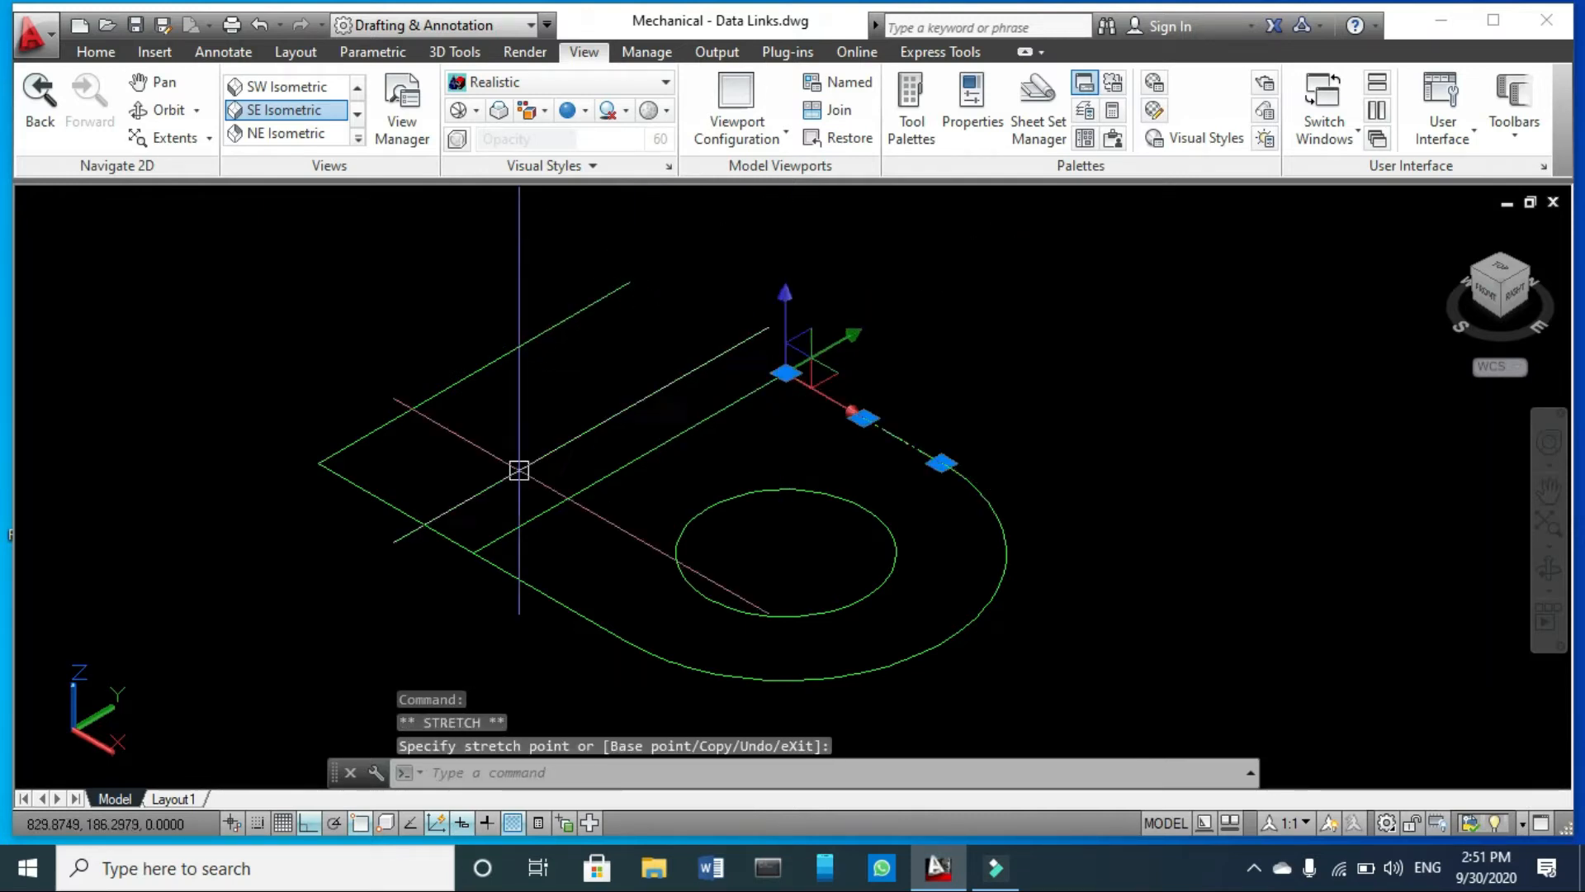
{"action": "key", "text": "Escape"}
{"action": "left_click", "coordinate": [382, 496]}
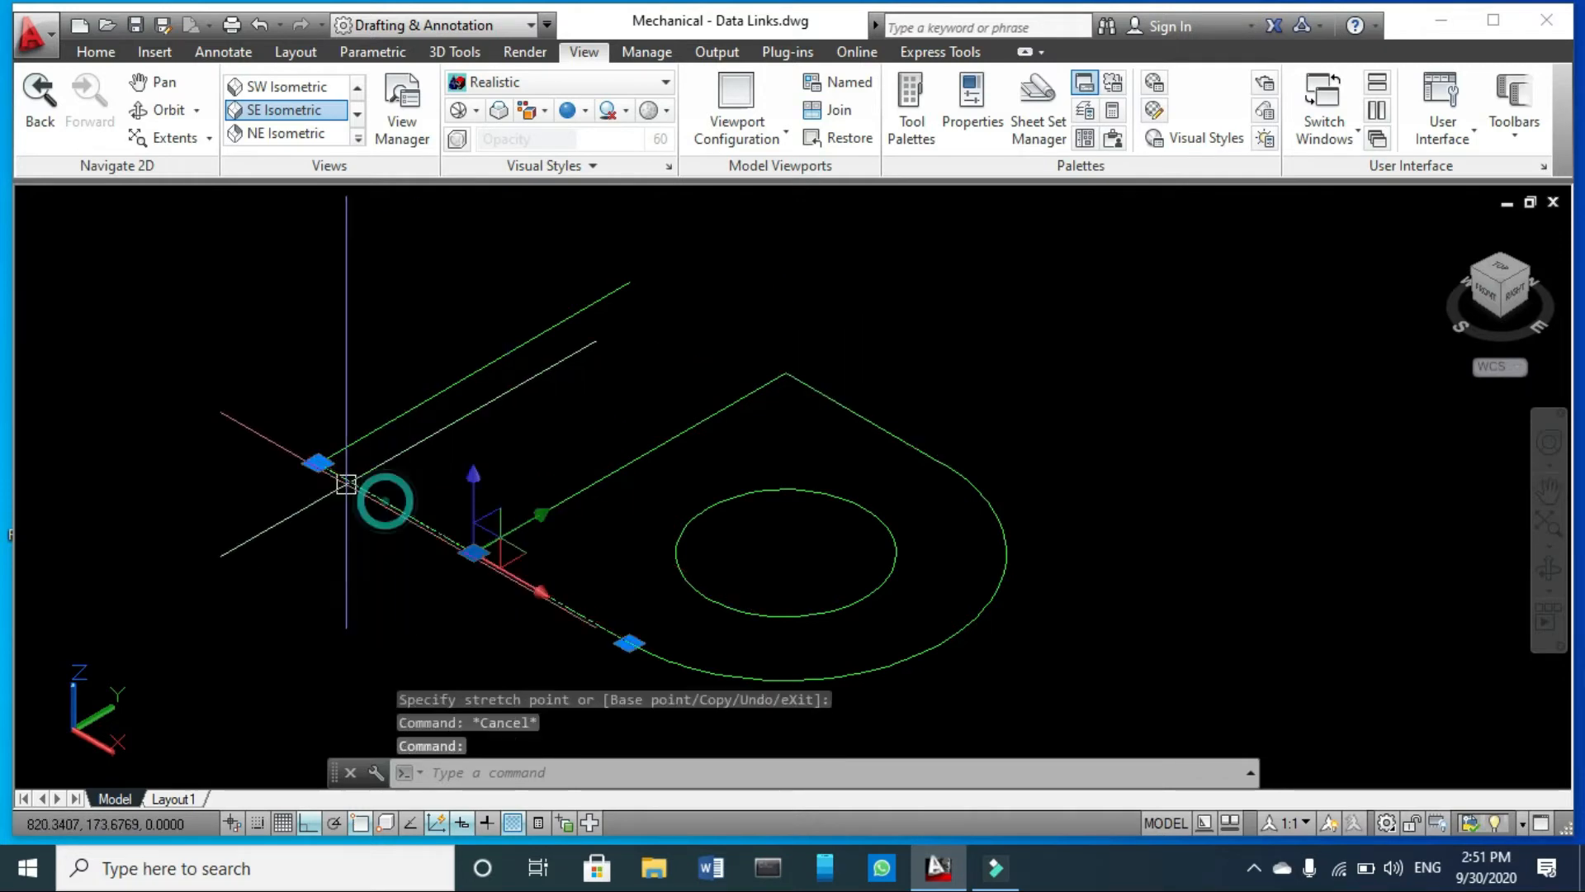
{"action": "left_click", "coordinate": [318, 460]}
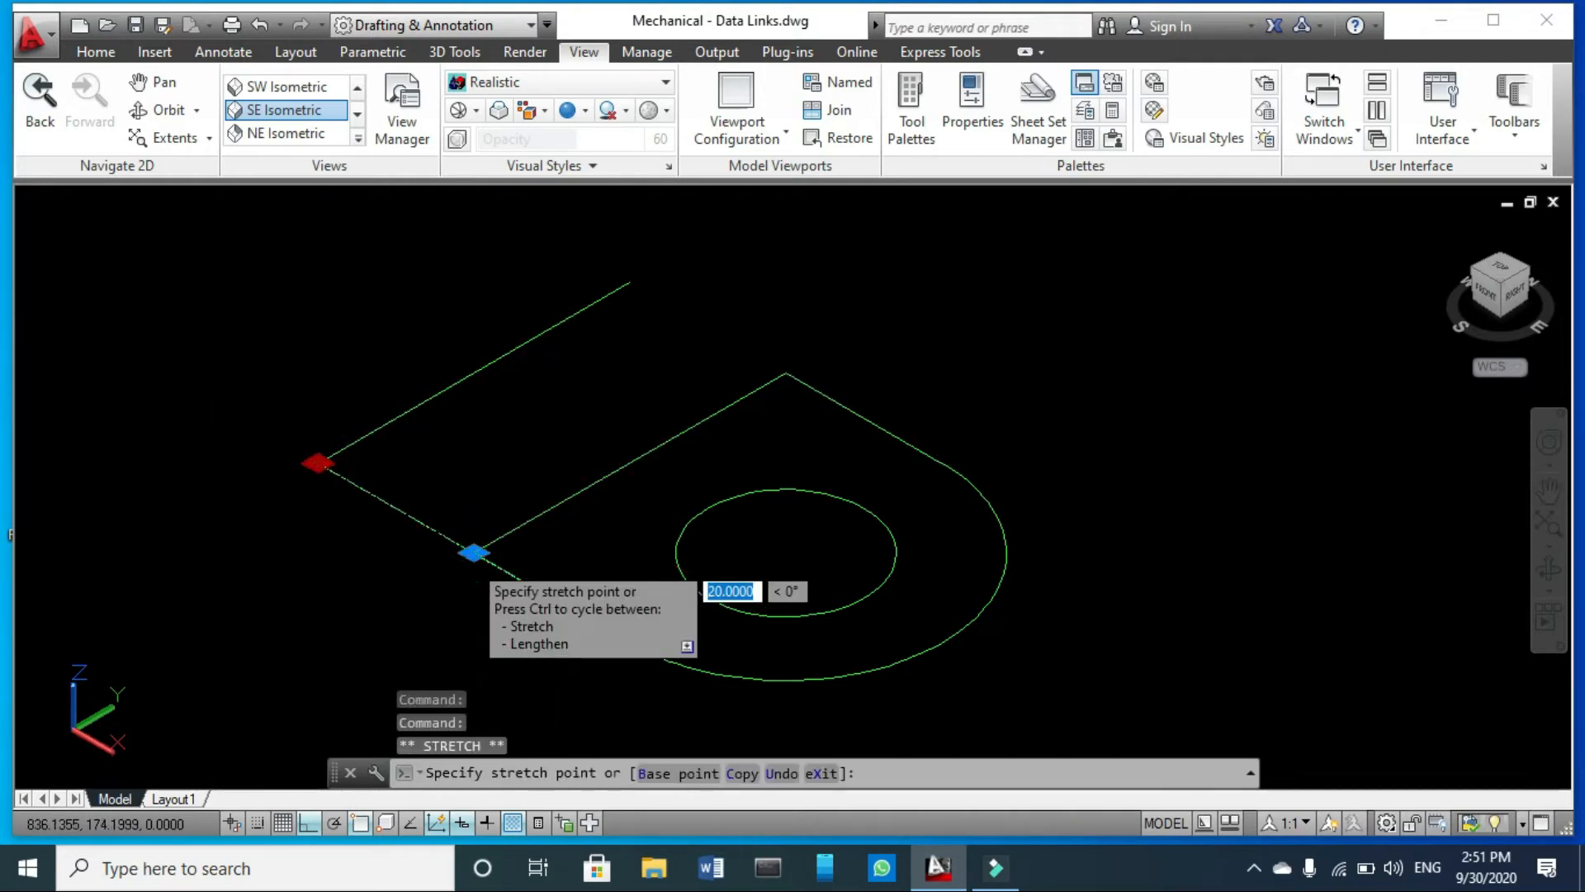
{"action": "left_click", "coordinate": [473, 552]}
{"action": "key", "text": "Escape"}
{"action": "key", "text": "Escape"}
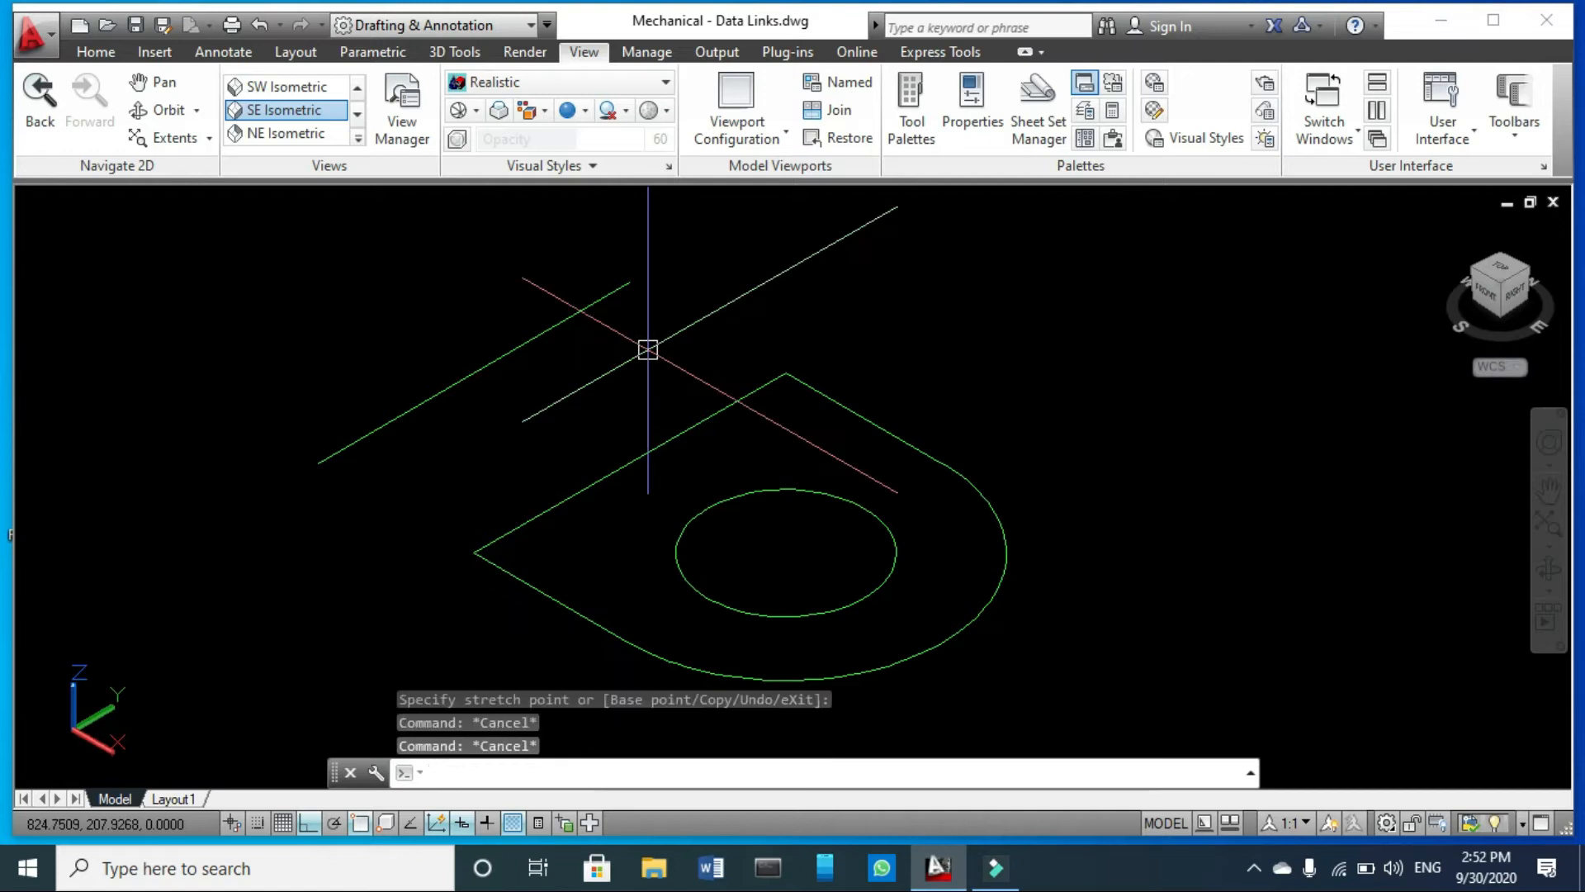
- Draw a rectangle between the far end of the detached edge and the opposite end of the dividing line
{"action": "type", "text": "rec"}
{"action": "key", "text": "Return"}
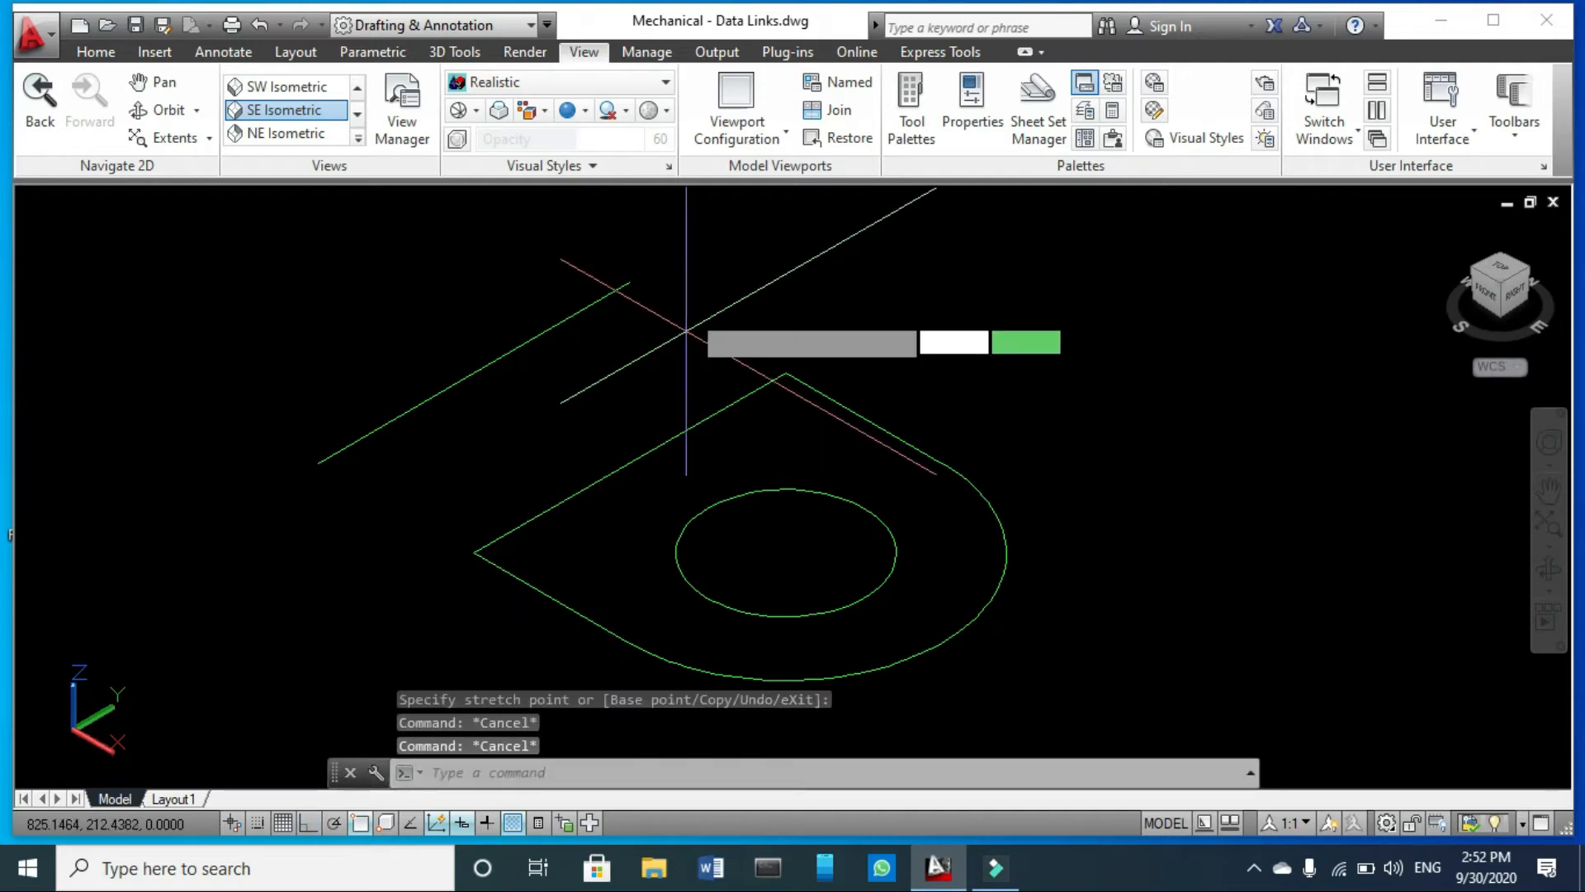
{"action": "left_click", "coordinate": [629, 282]}
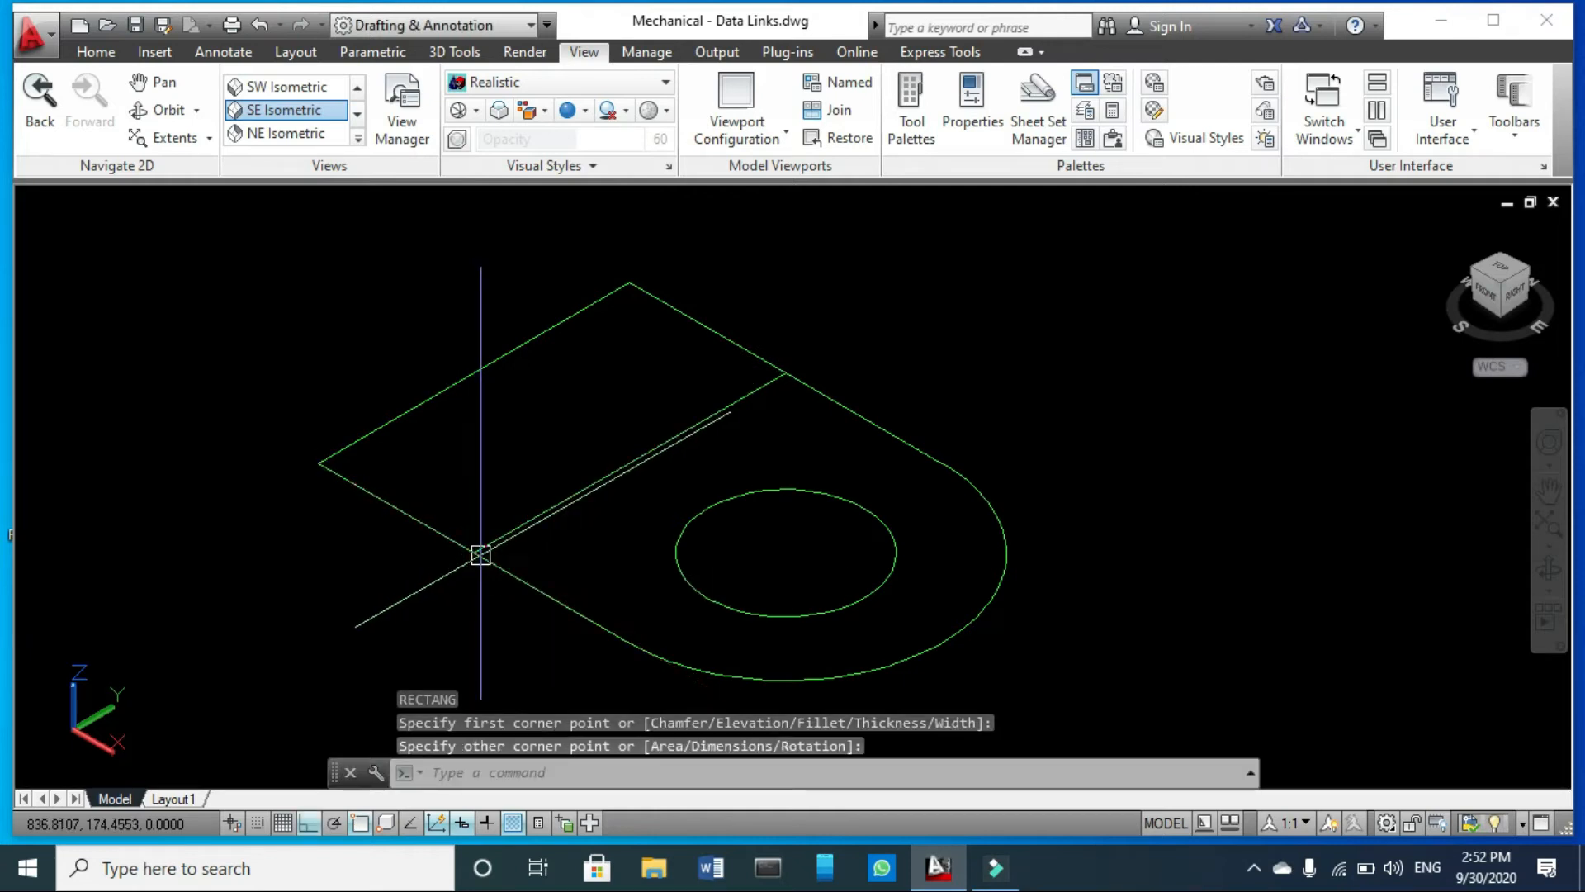
{"action": "key", "text": "Escape"}
- Join the two shortened side lines, the outer arc and the dividing line into one polyline
{"action": "left_click", "coordinate": [979, 479]}
{"action": "scroll", "coordinate": [931, 424], "scroll_direction": "down", "scroll_amount": 3}
{"action": "scroll", "coordinate": [896, 450], "scroll_direction": "up", "scroll_amount": 2}
{"action": "type", "text": "j"}
{"action": "key", "text": "Return"}
{"action": "left_click", "coordinate": [919, 426]}
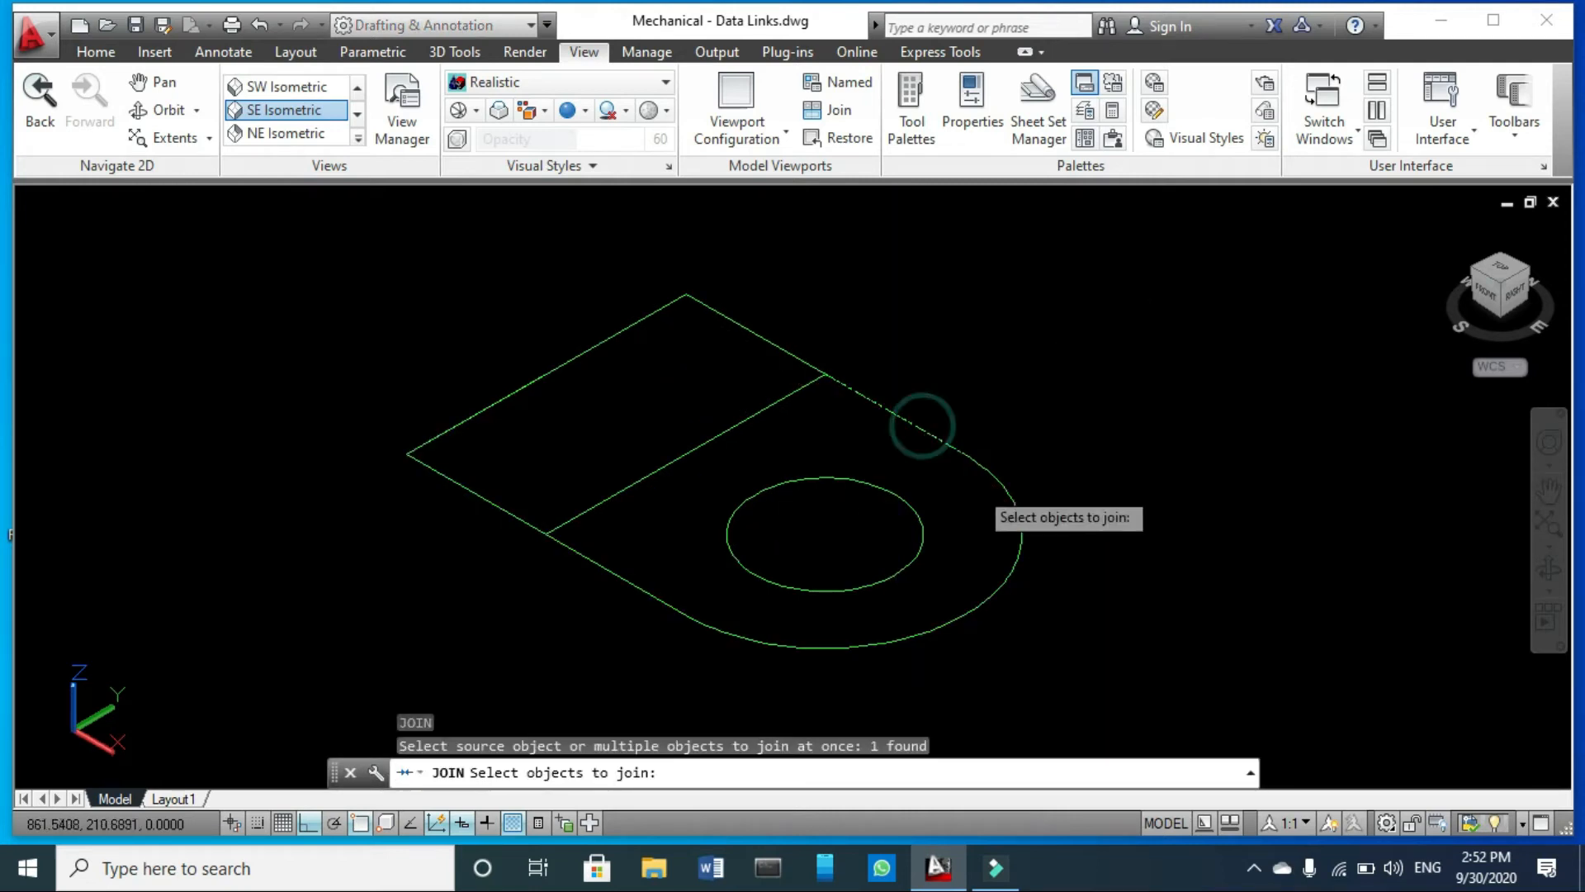
{"action": "left_click", "coordinate": [1015, 518]}
{"action": "left_click", "coordinate": [826, 636]}
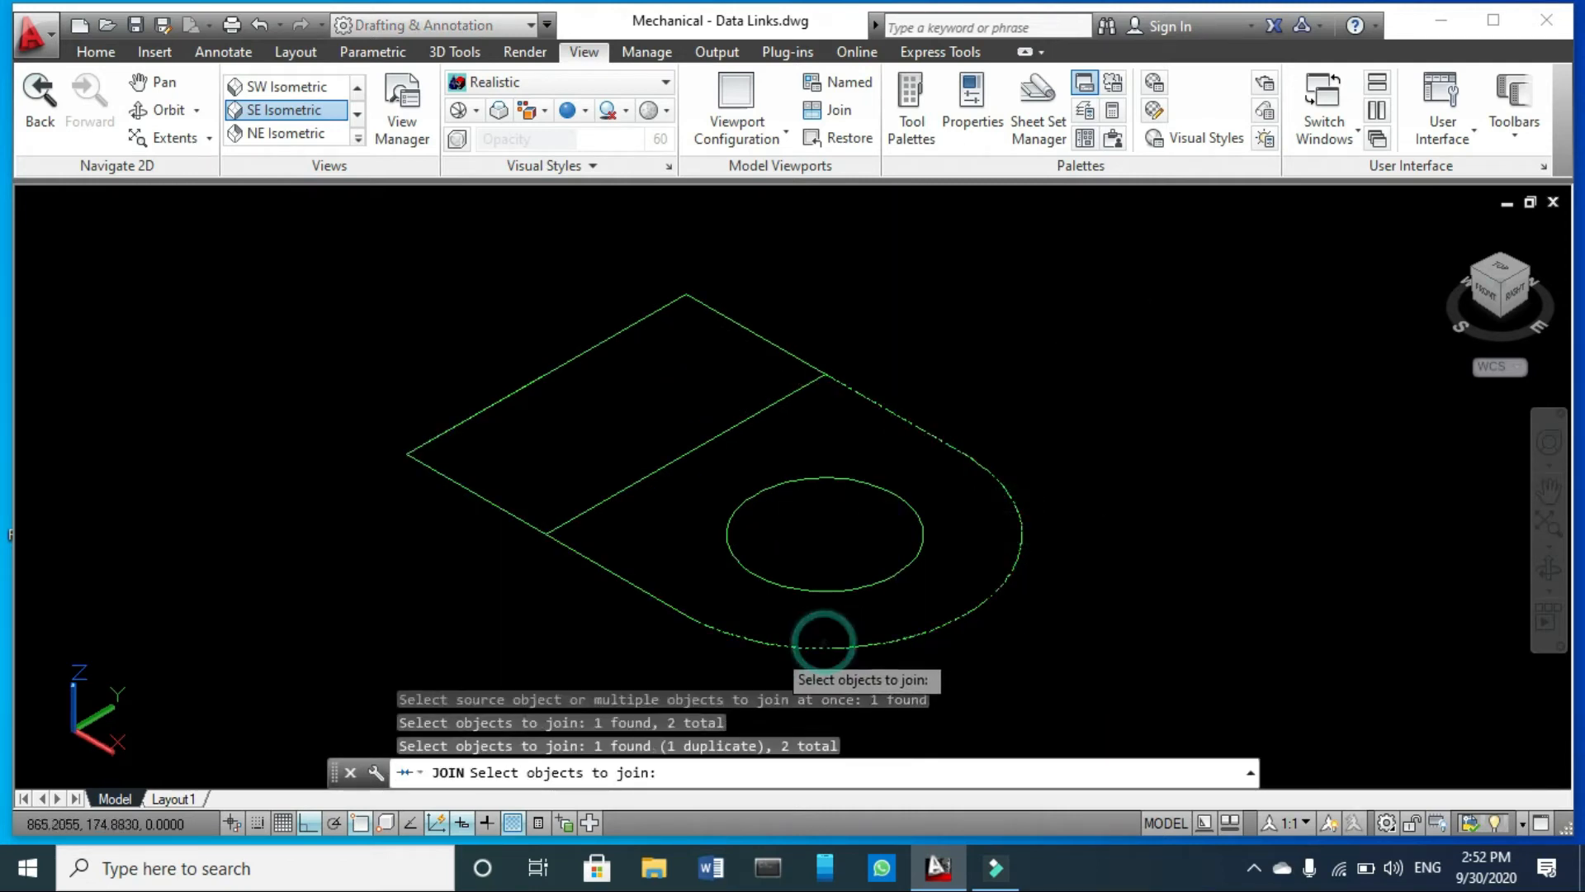
{"action": "left_click", "coordinate": [645, 590]}
{"action": "left_click", "coordinate": [658, 465]}
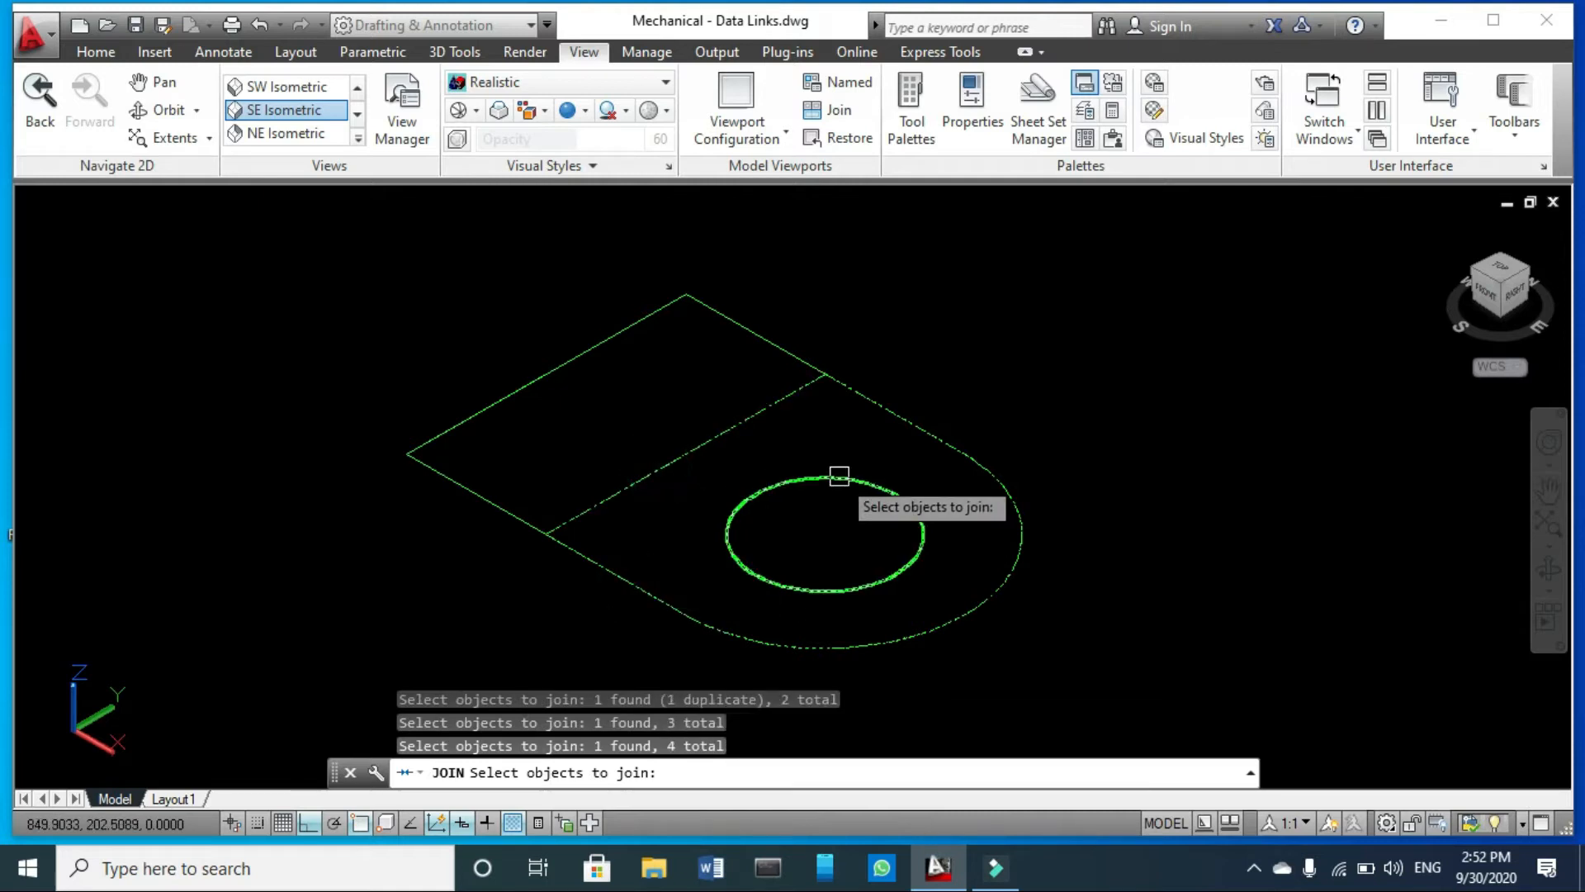
{"action": "key", "text": "Return"}
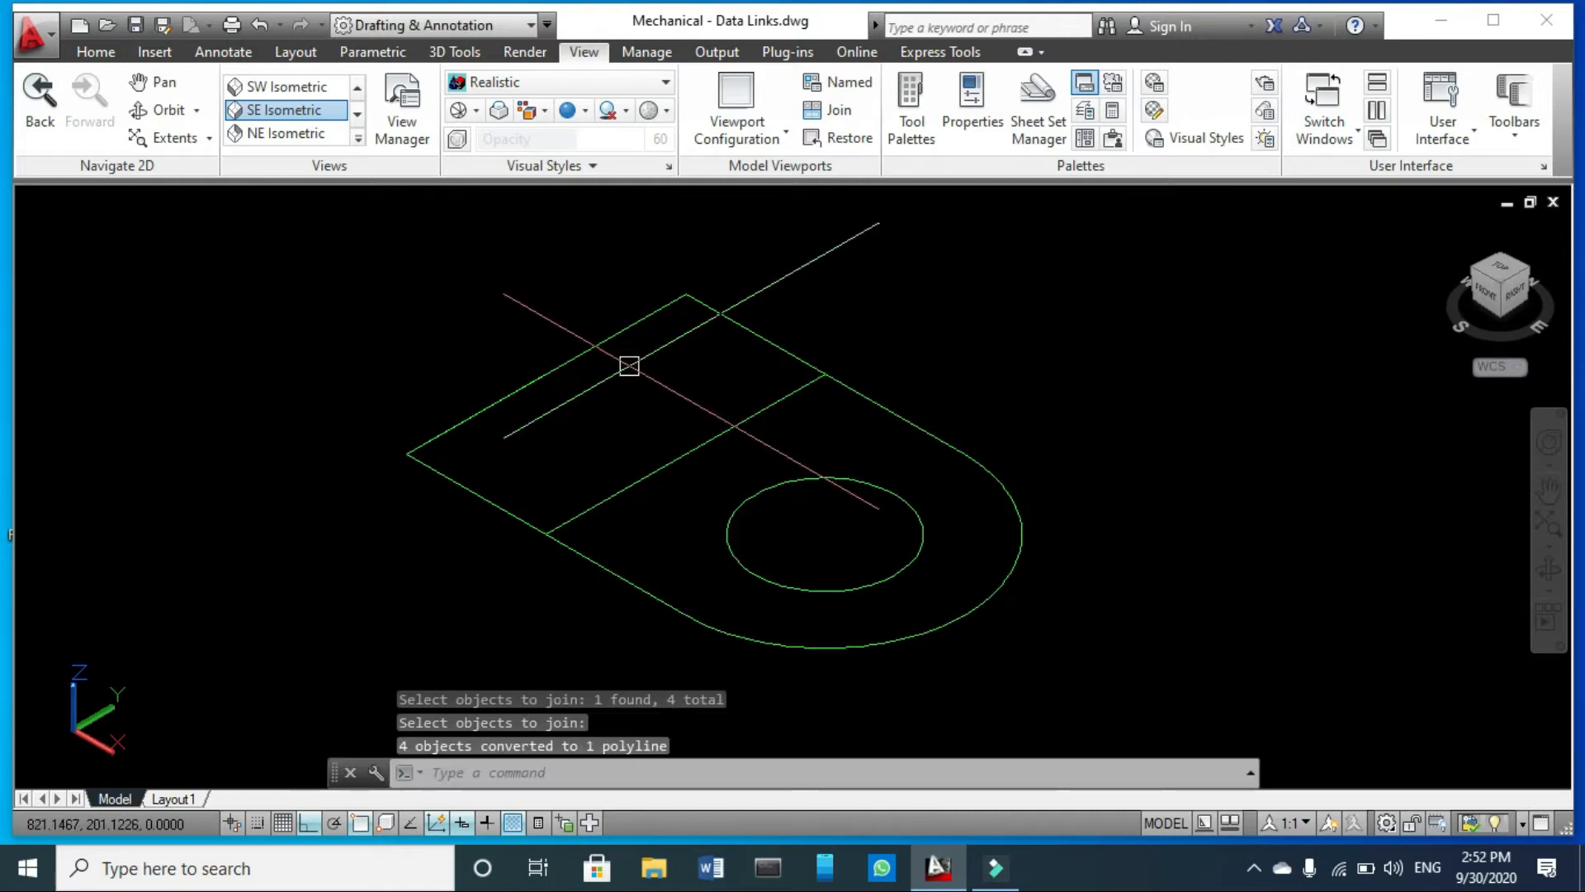
- Examine the straight end edge and the rectangle to check which objects make up the profile's end section
{"action": "left_click", "coordinate": [625, 361]}
{"action": "key", "text": "Escape"}
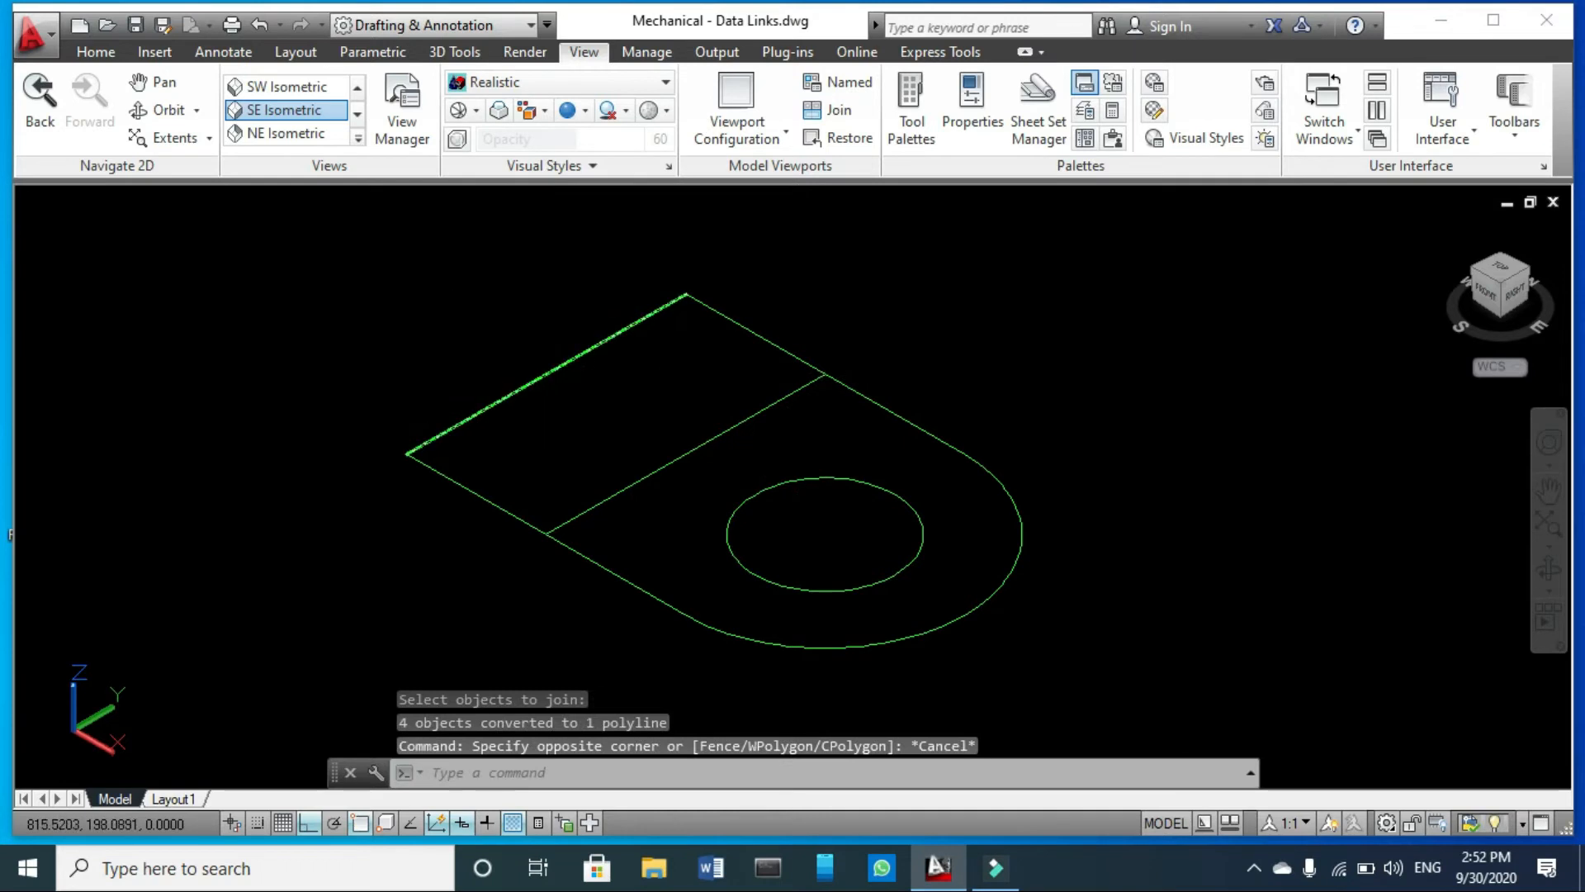
{"action": "left_click", "coordinate": [568, 358]}
{"action": "key", "text": "Escape"}
{"action": "key", "text": "Escape"}
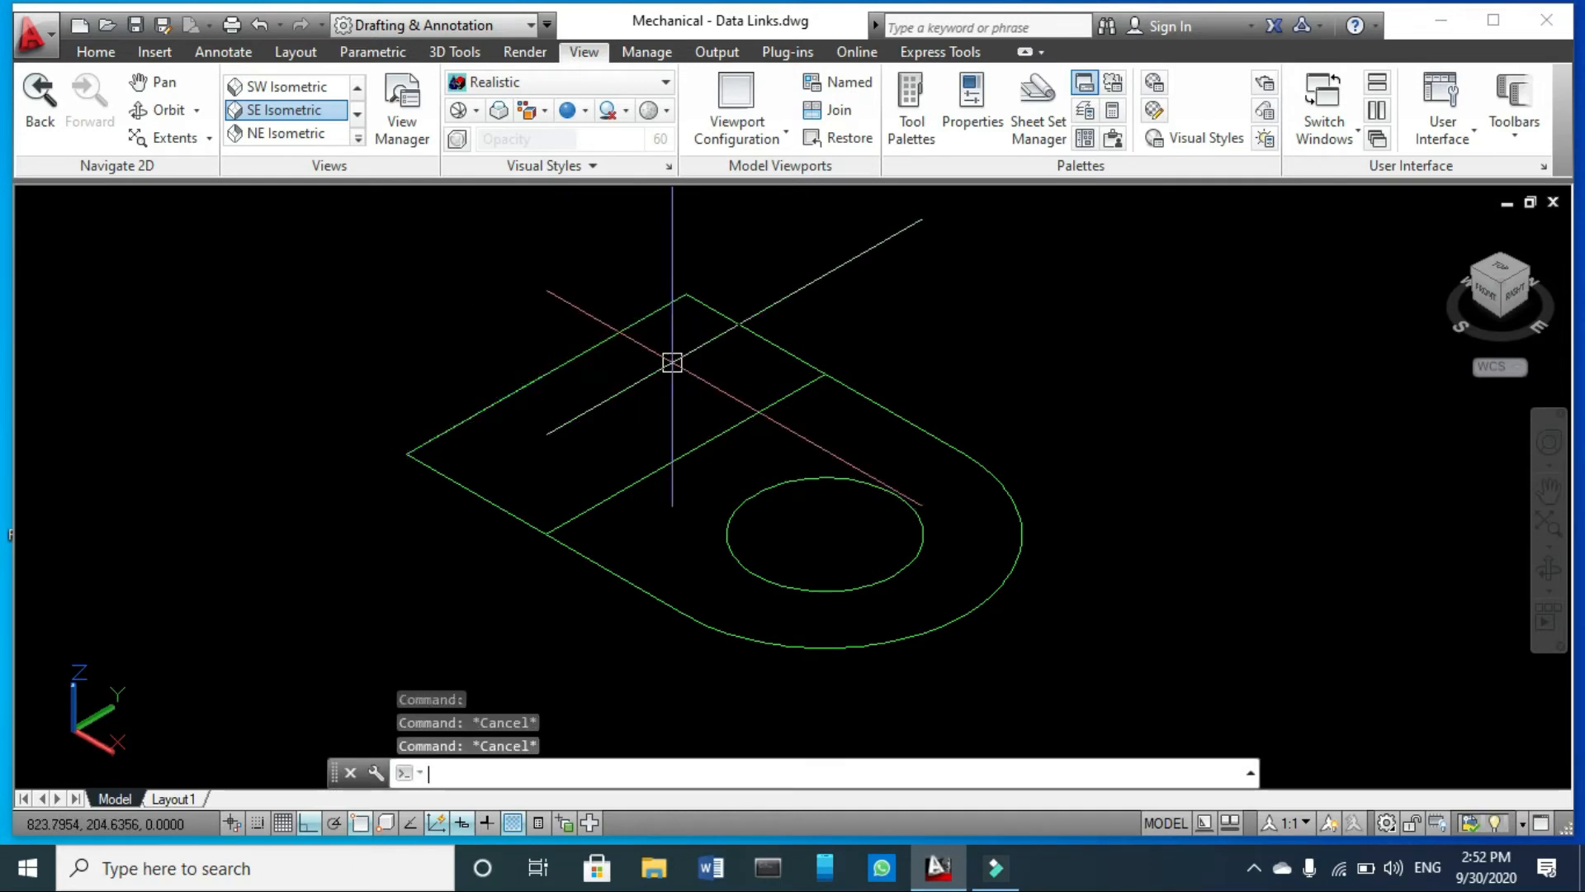
{"action": "left_click", "coordinate": [492, 502]}
{"action": "scroll", "coordinate": [578, 413], "scroll_direction": "down", "scroll_amount": 2}
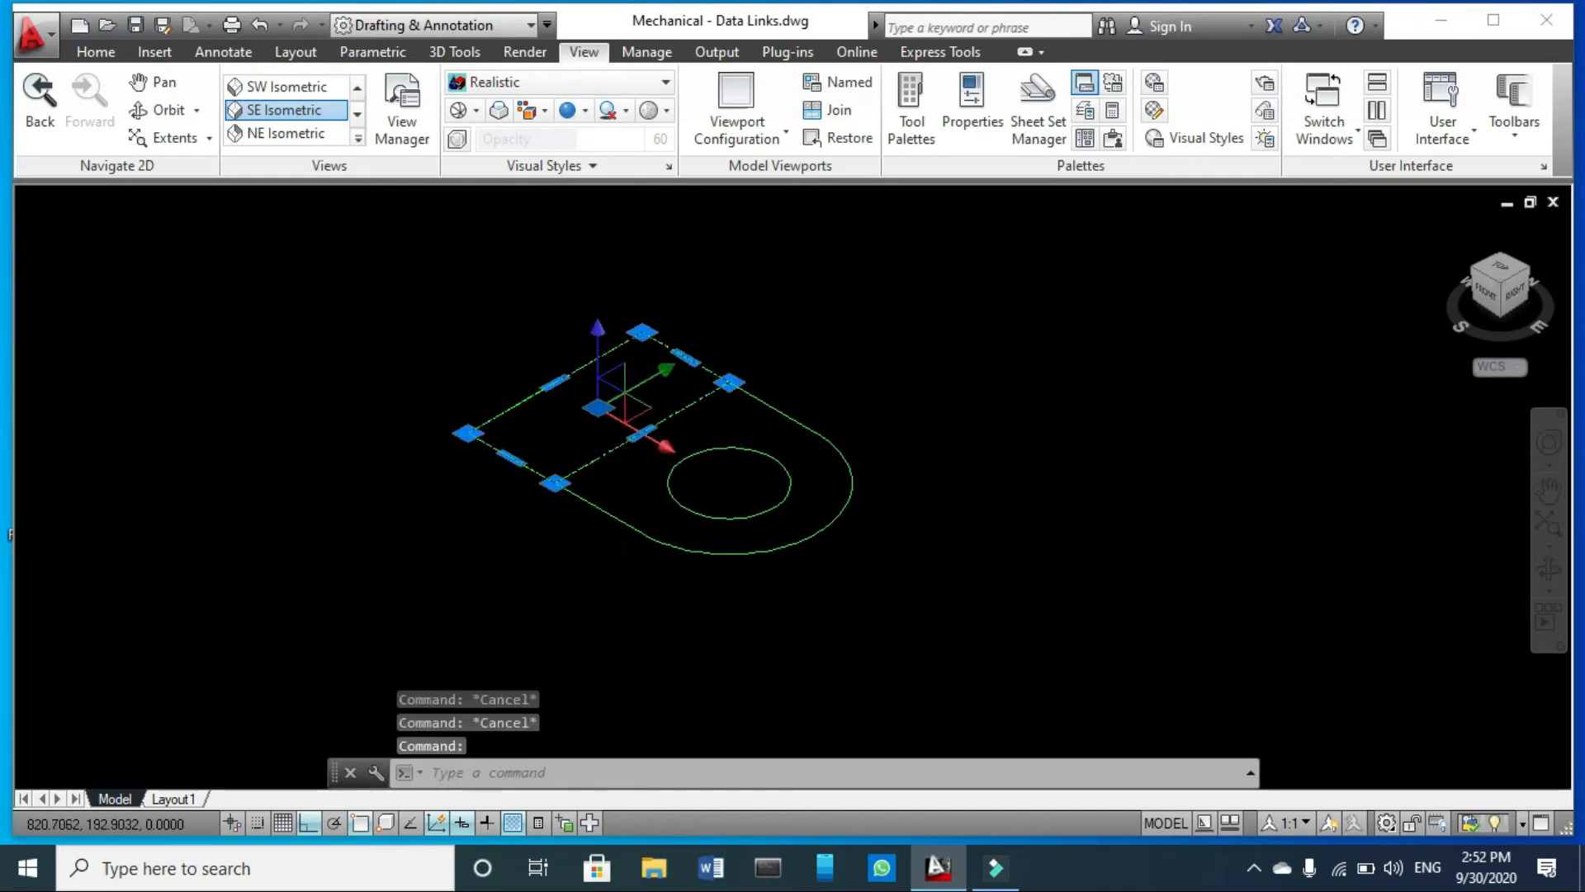
{"action": "key", "text": "Escape"}
{"action": "scroll", "coordinate": [601, 381], "scroll_direction": "up", "scroll_amount": 1}
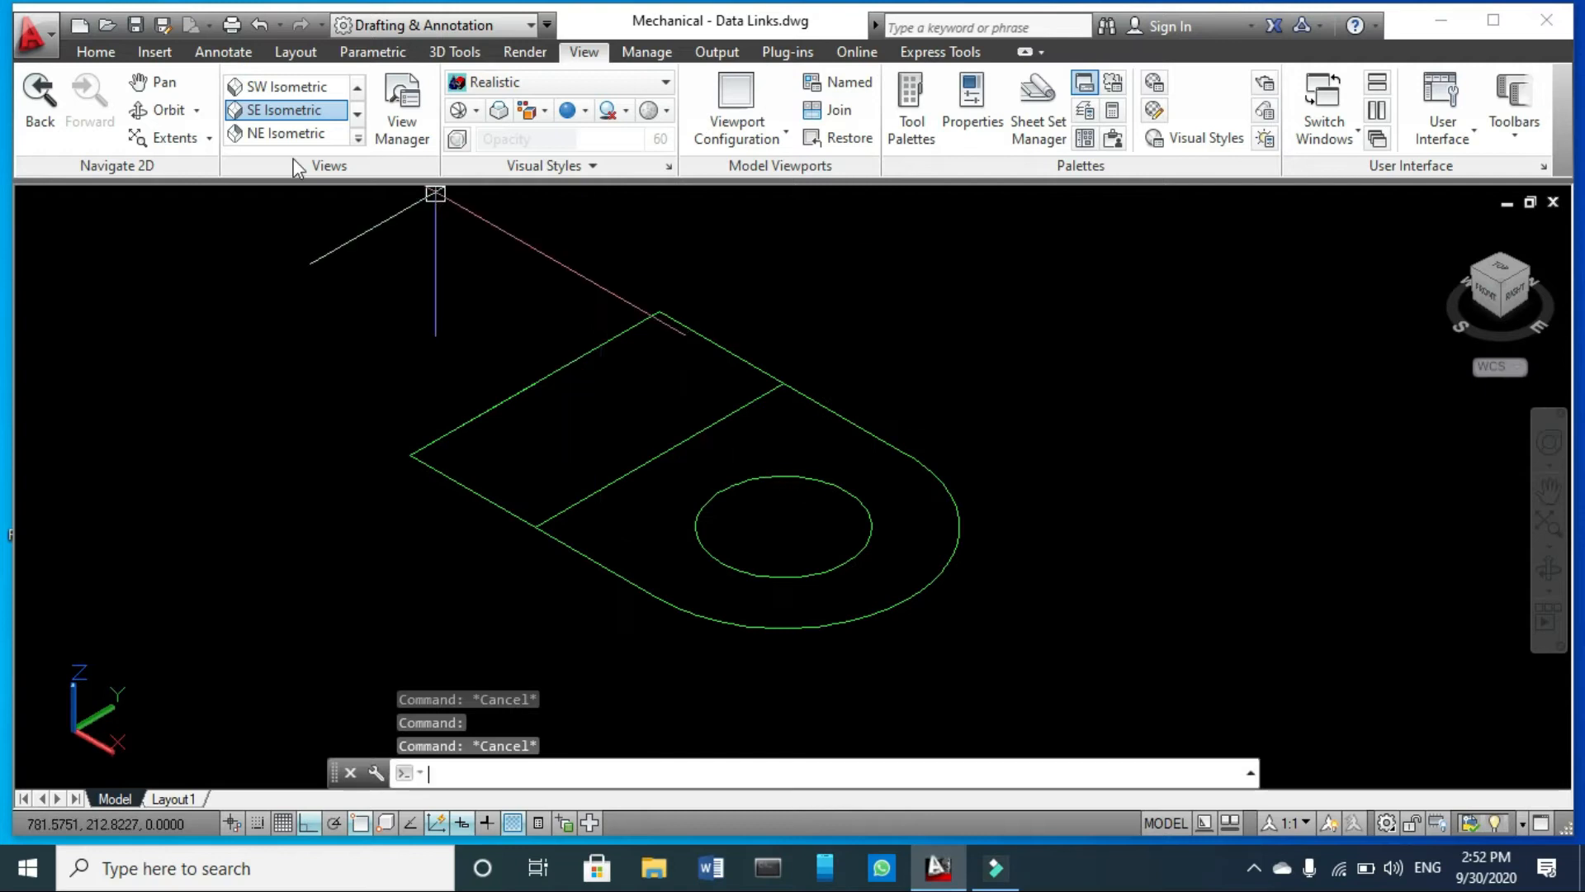
{"action": "key", "text": "Escape"}
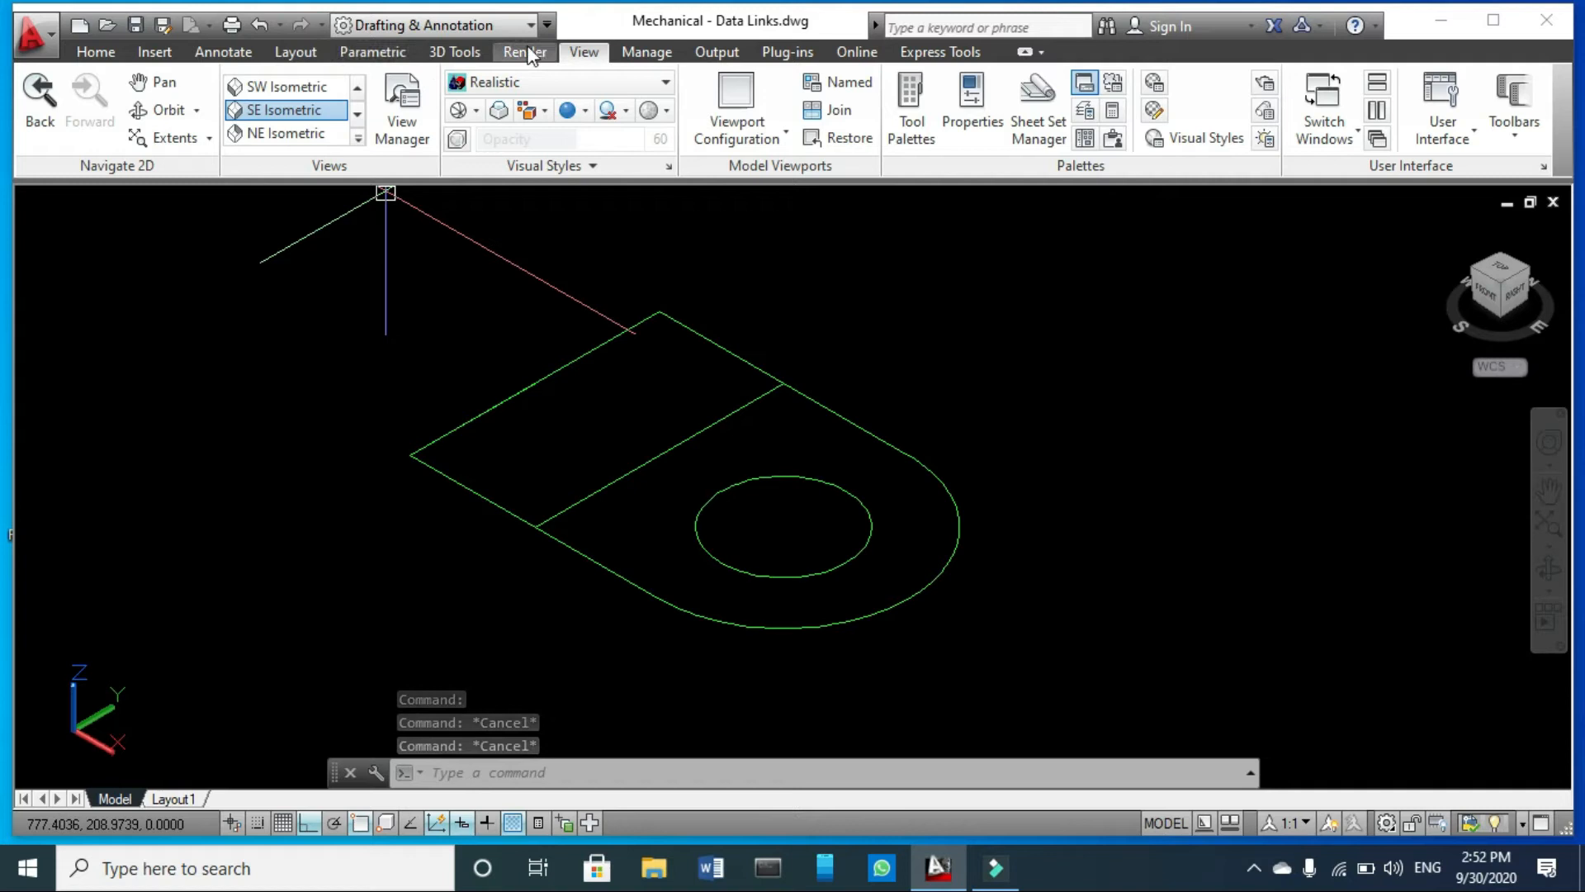
- Presspull the rectangular end area of the profile up to a height of 20 units
{"action": "left_click", "coordinate": [450, 52]}
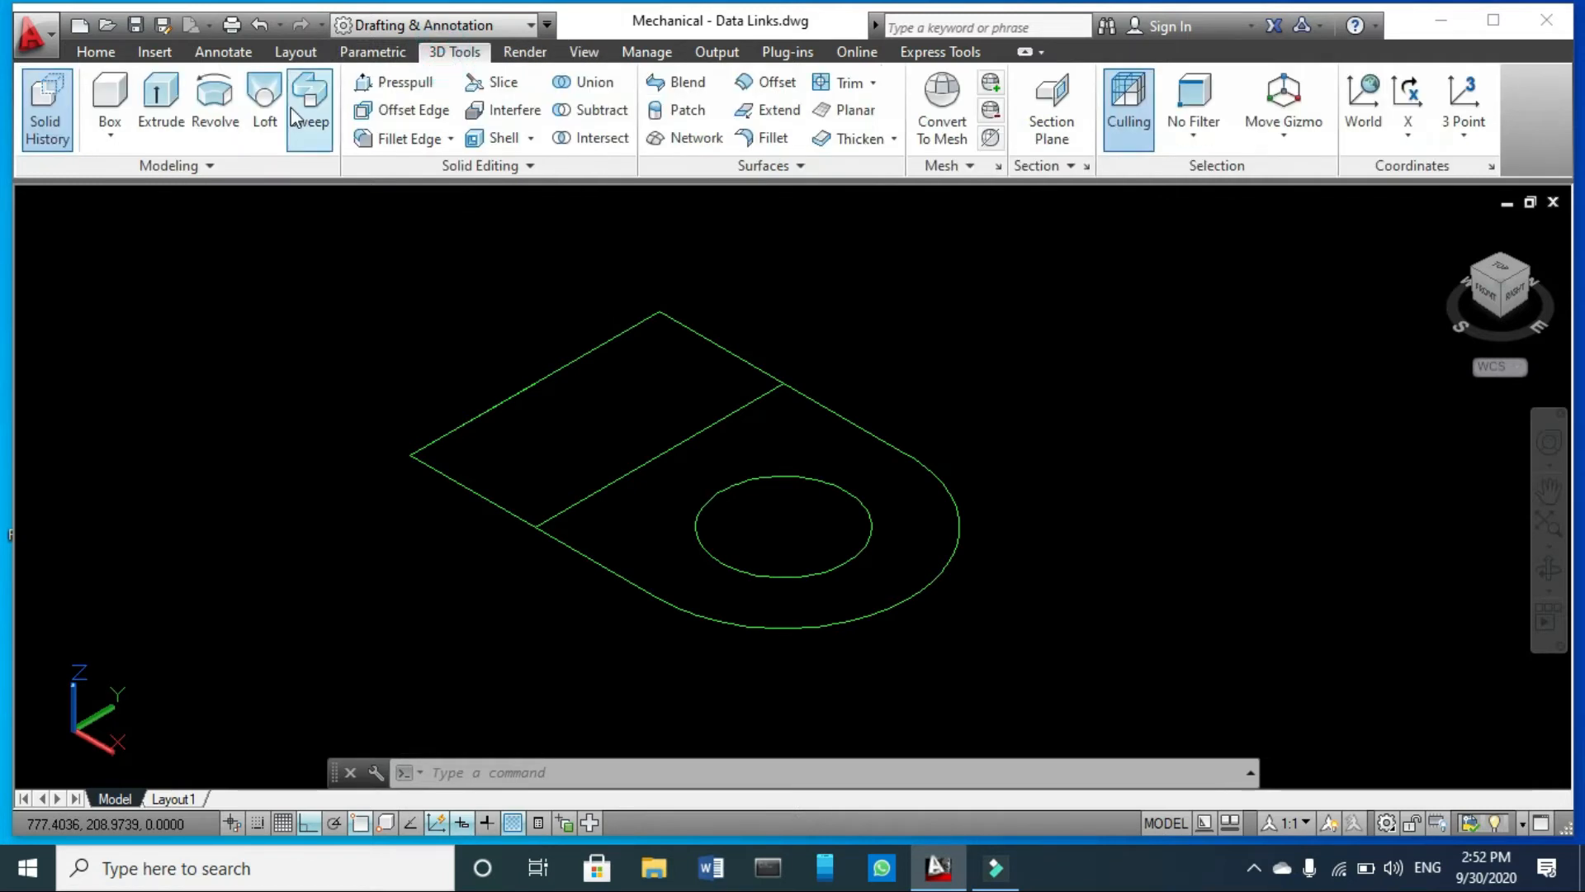
{"action": "left_click", "coordinate": [404, 83]}
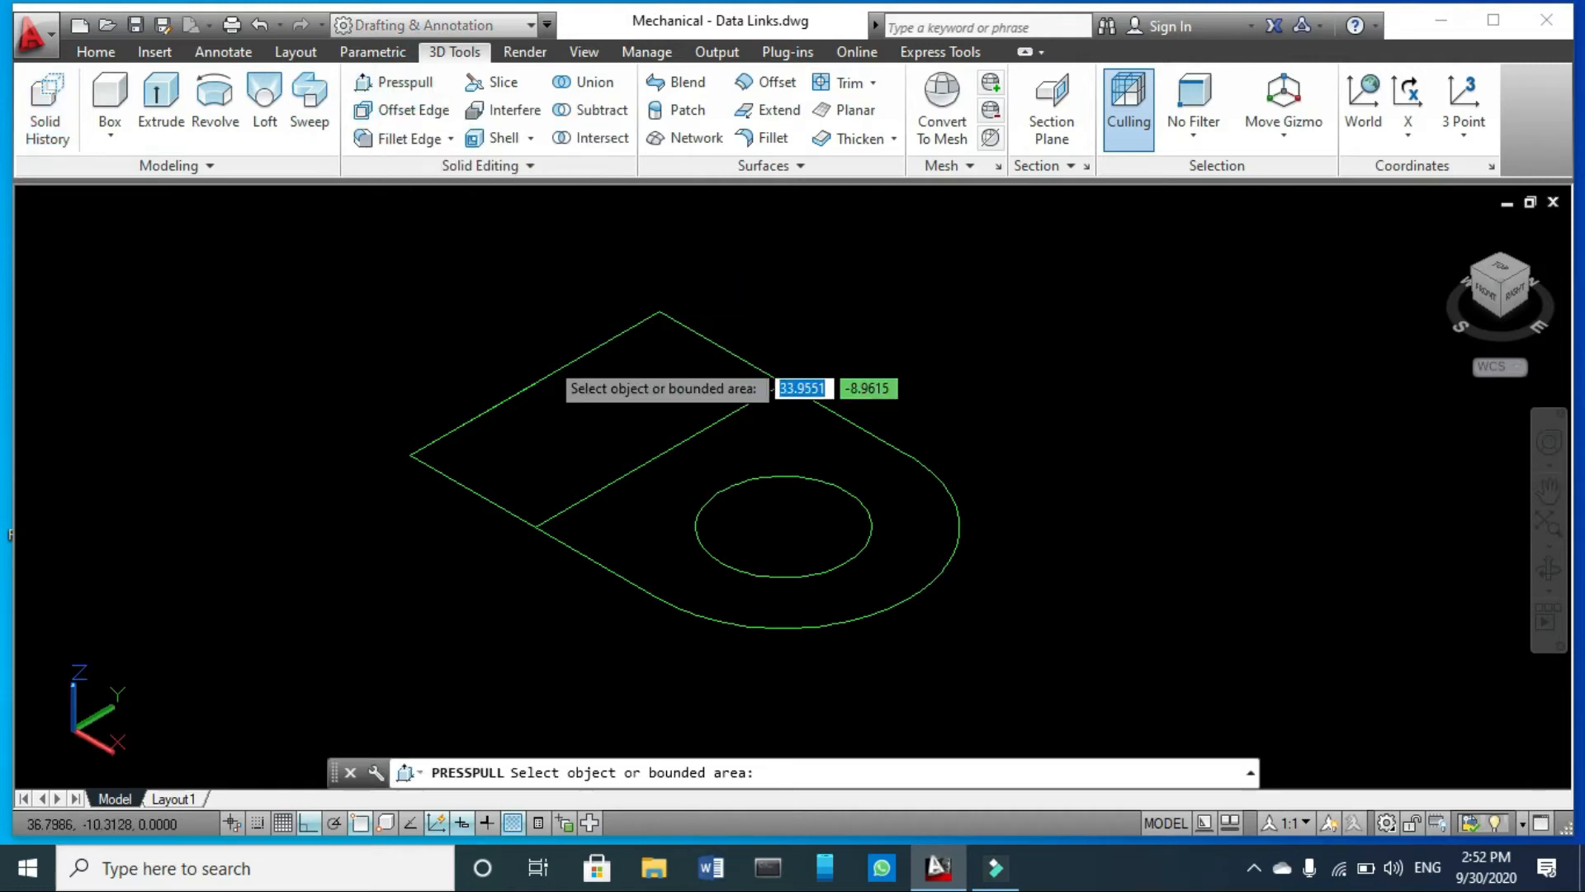
{"action": "left_click", "coordinate": [574, 408]}
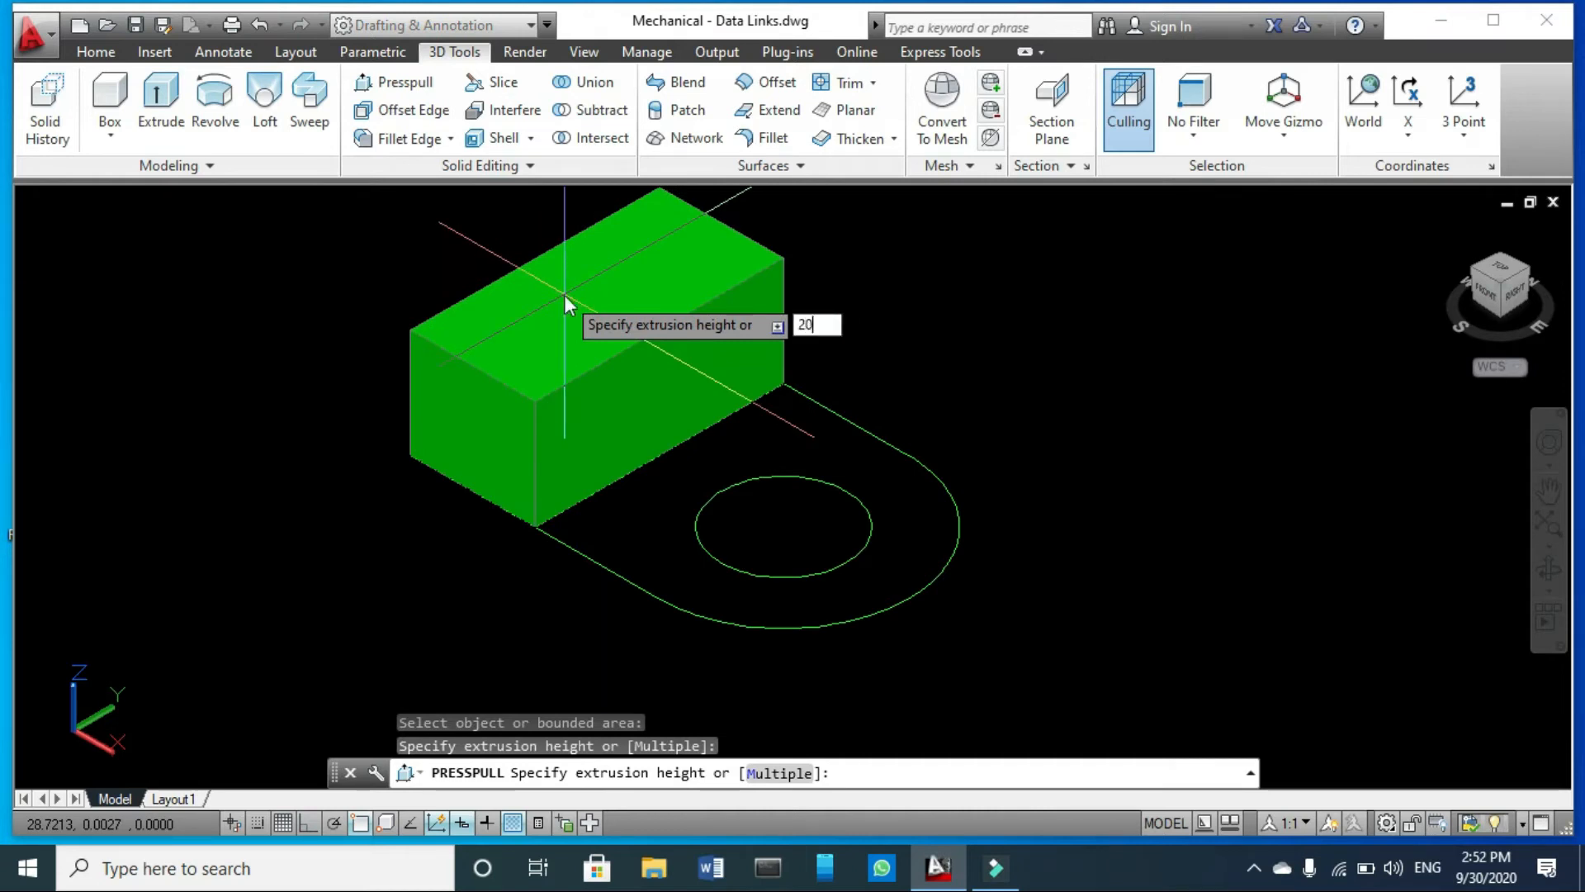
{"action": "key", "text": "Return"}
{"action": "scroll", "coordinate": [768, 469], "scroll_direction": "down", "scroll_amount": 2}
{"action": "scroll", "coordinate": [768, 468], "scroll_direction": "up", "scroll_amount": 1}
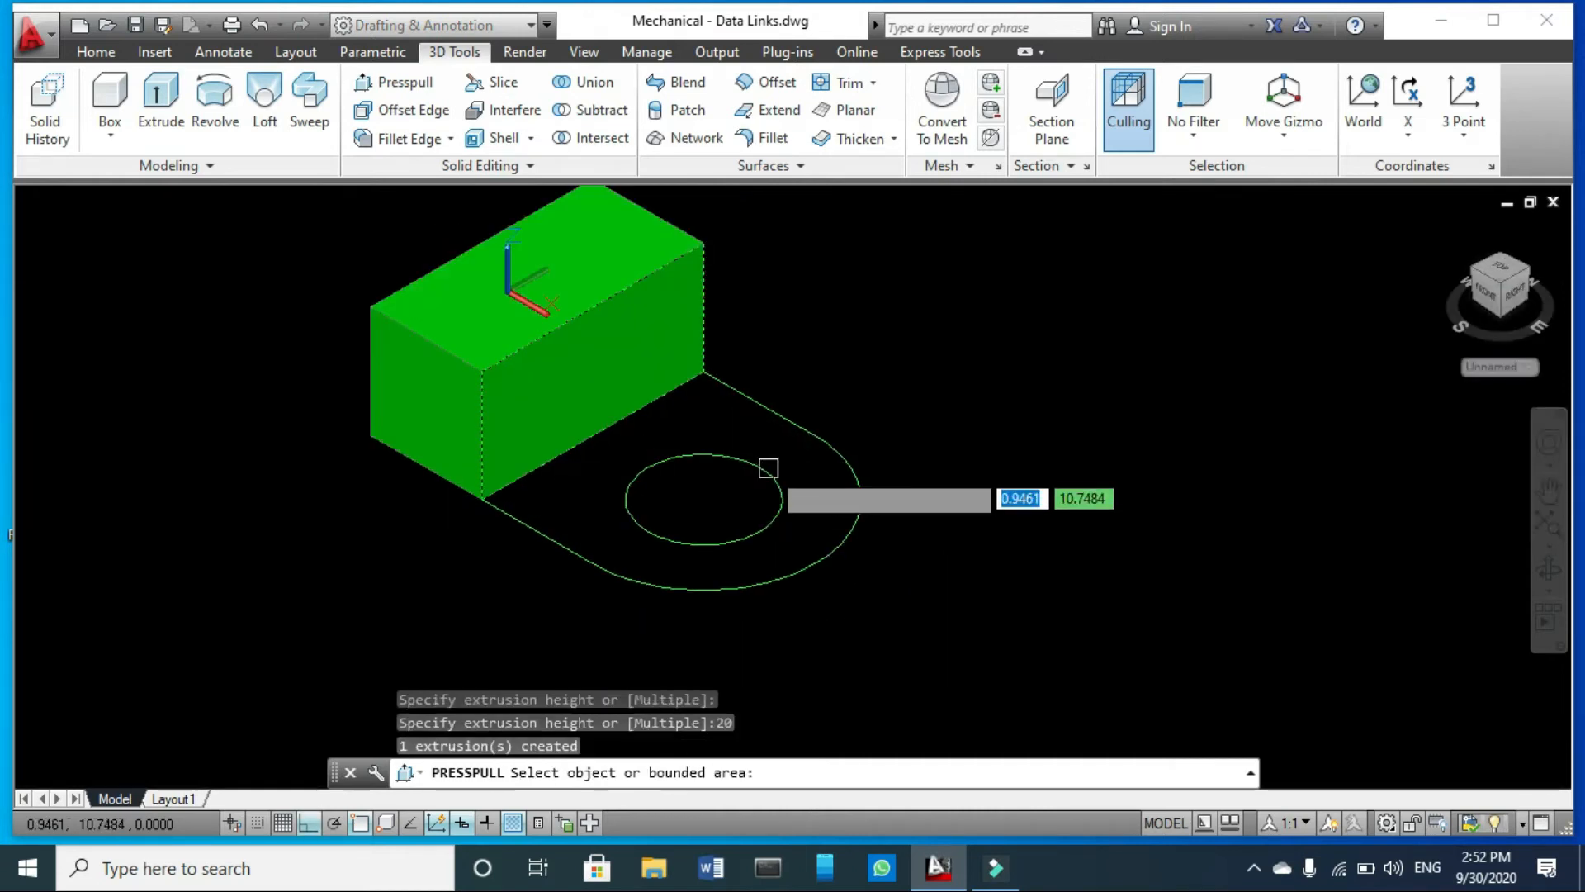
- Presspull the rounded area around the hole up to a height of 10 units and end the command
{"action": "left_click", "coordinate": [785, 460]}
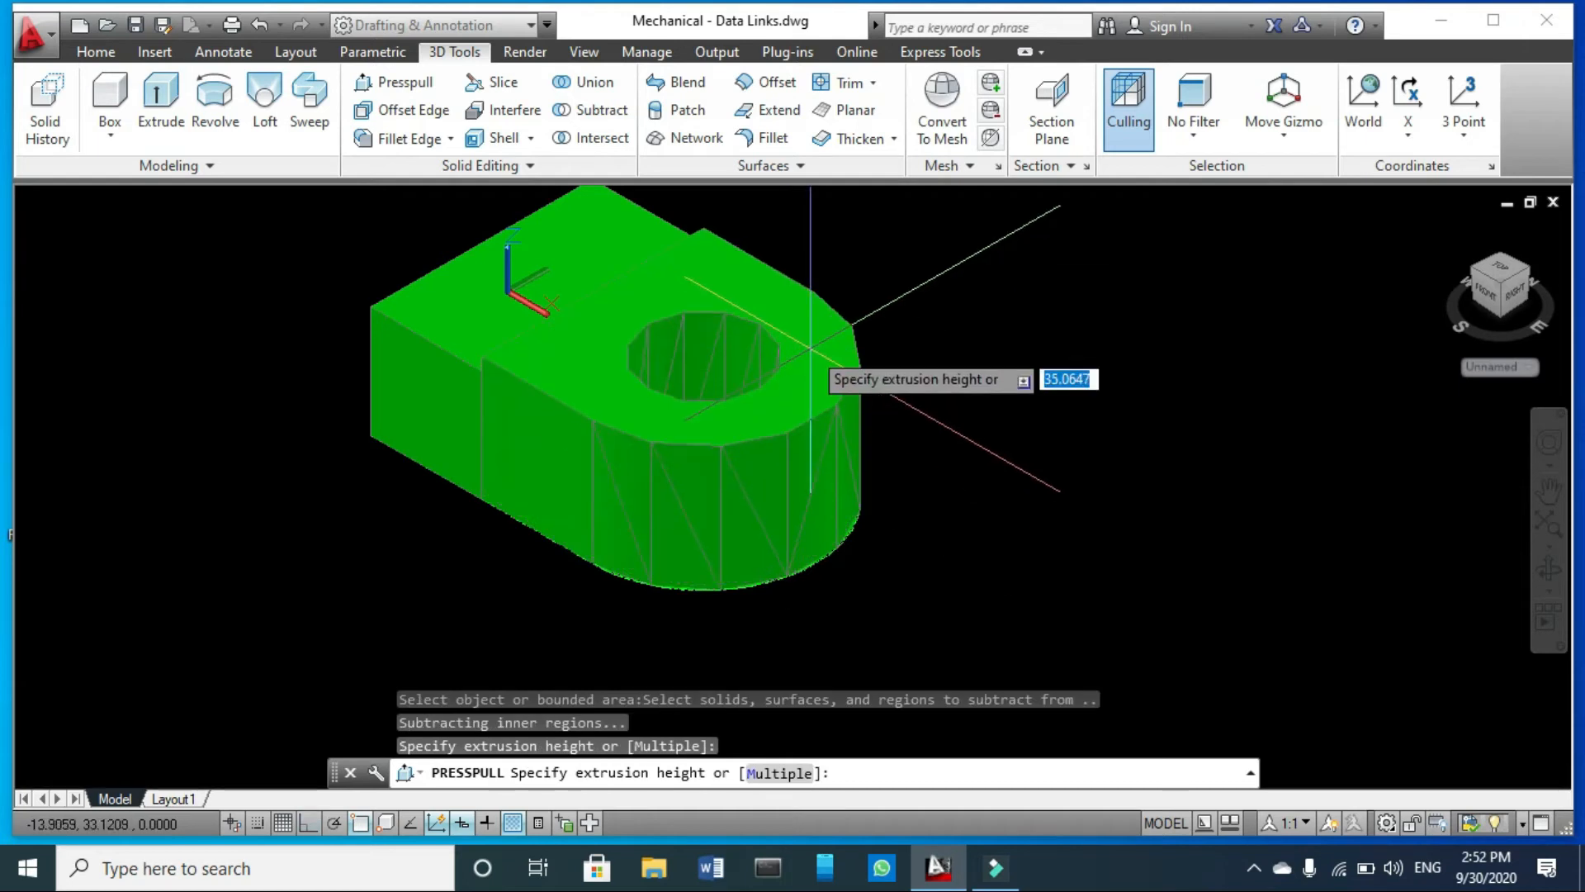
{"action": "type", "text": "10"}
{"action": "key", "text": "Return"}
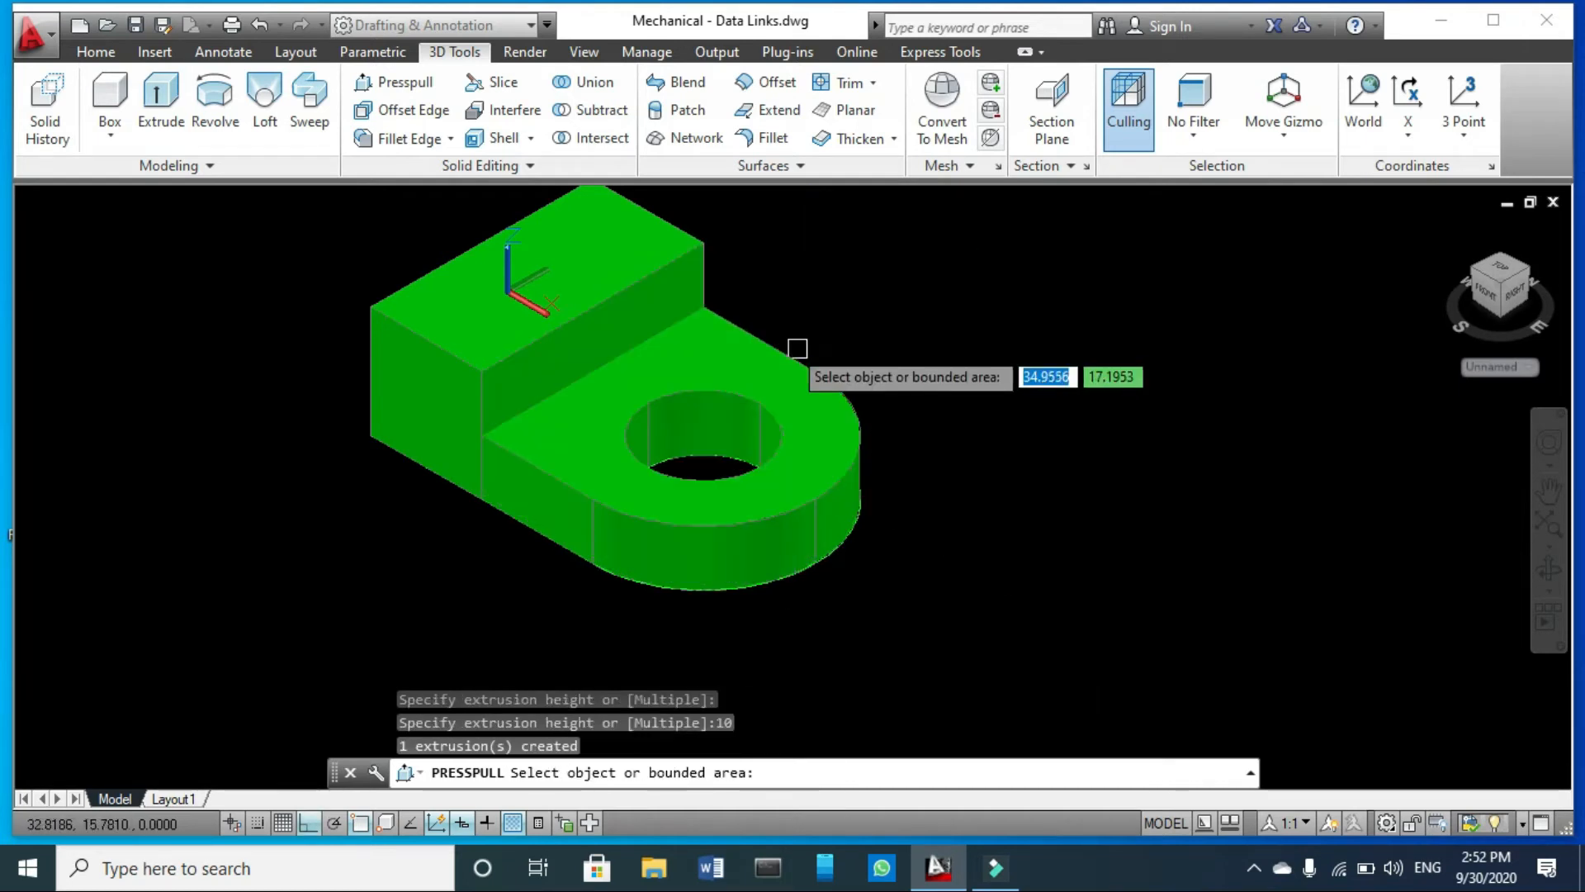
{"action": "scroll", "coordinate": [700, 442], "scroll_direction": "down", "scroll_amount": 2}
{"action": "middle_click_drag", "start_coordinate": [703, 438], "coordinate": [586, 384], "text": "shift"}
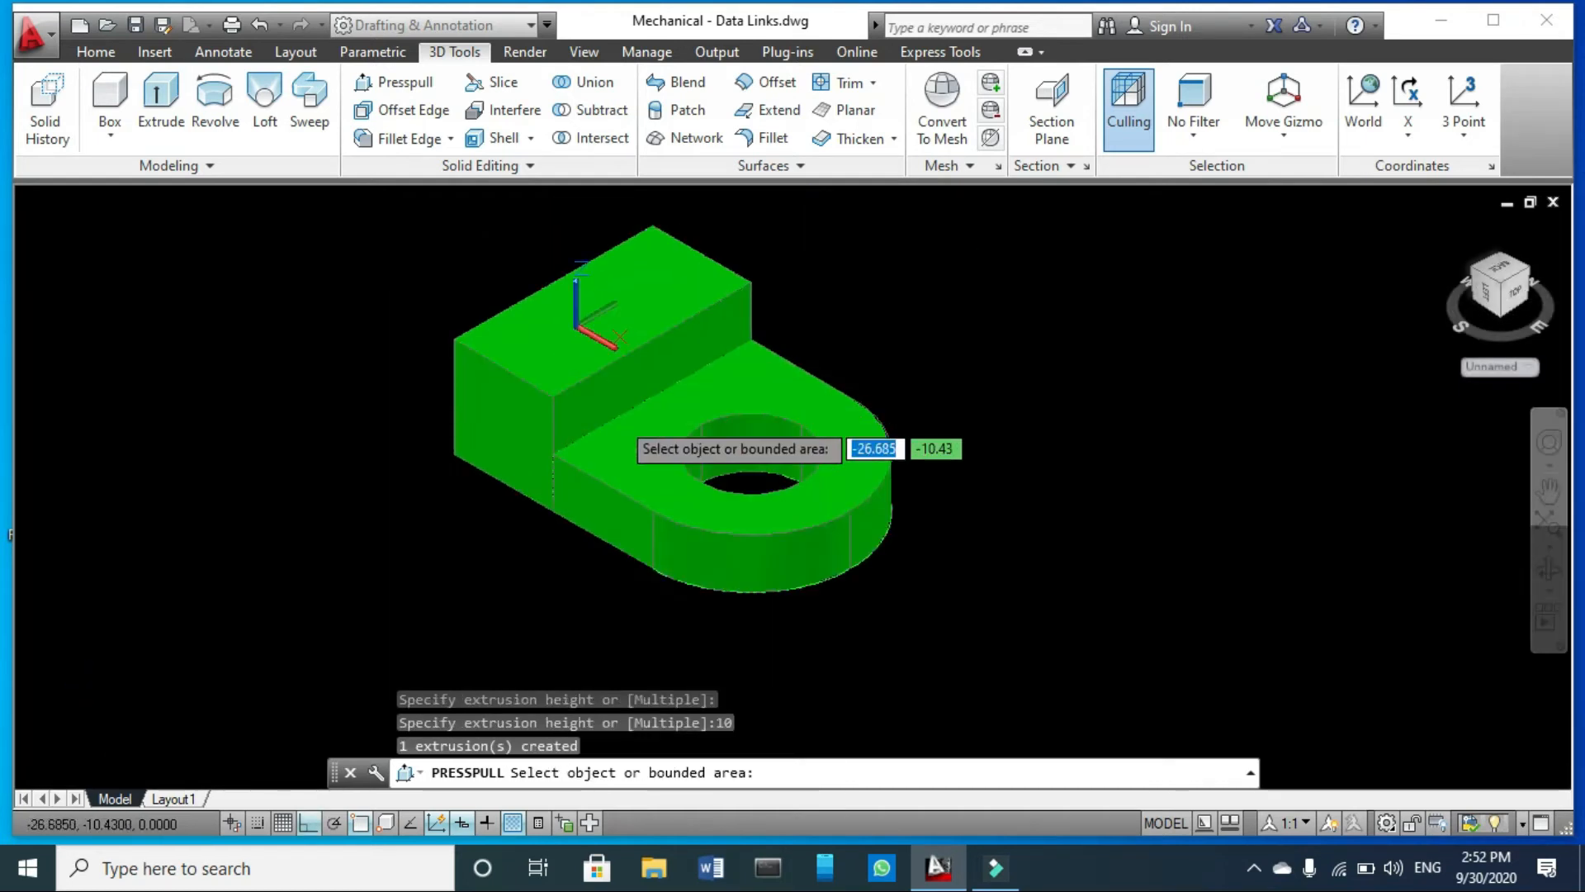
{"action": "scroll", "coordinate": [606, 412], "scroll_direction": "up", "scroll_amount": 3}
{"action": "scroll", "coordinate": [661, 479], "scroll_direction": "down", "scroll_amount": 3}
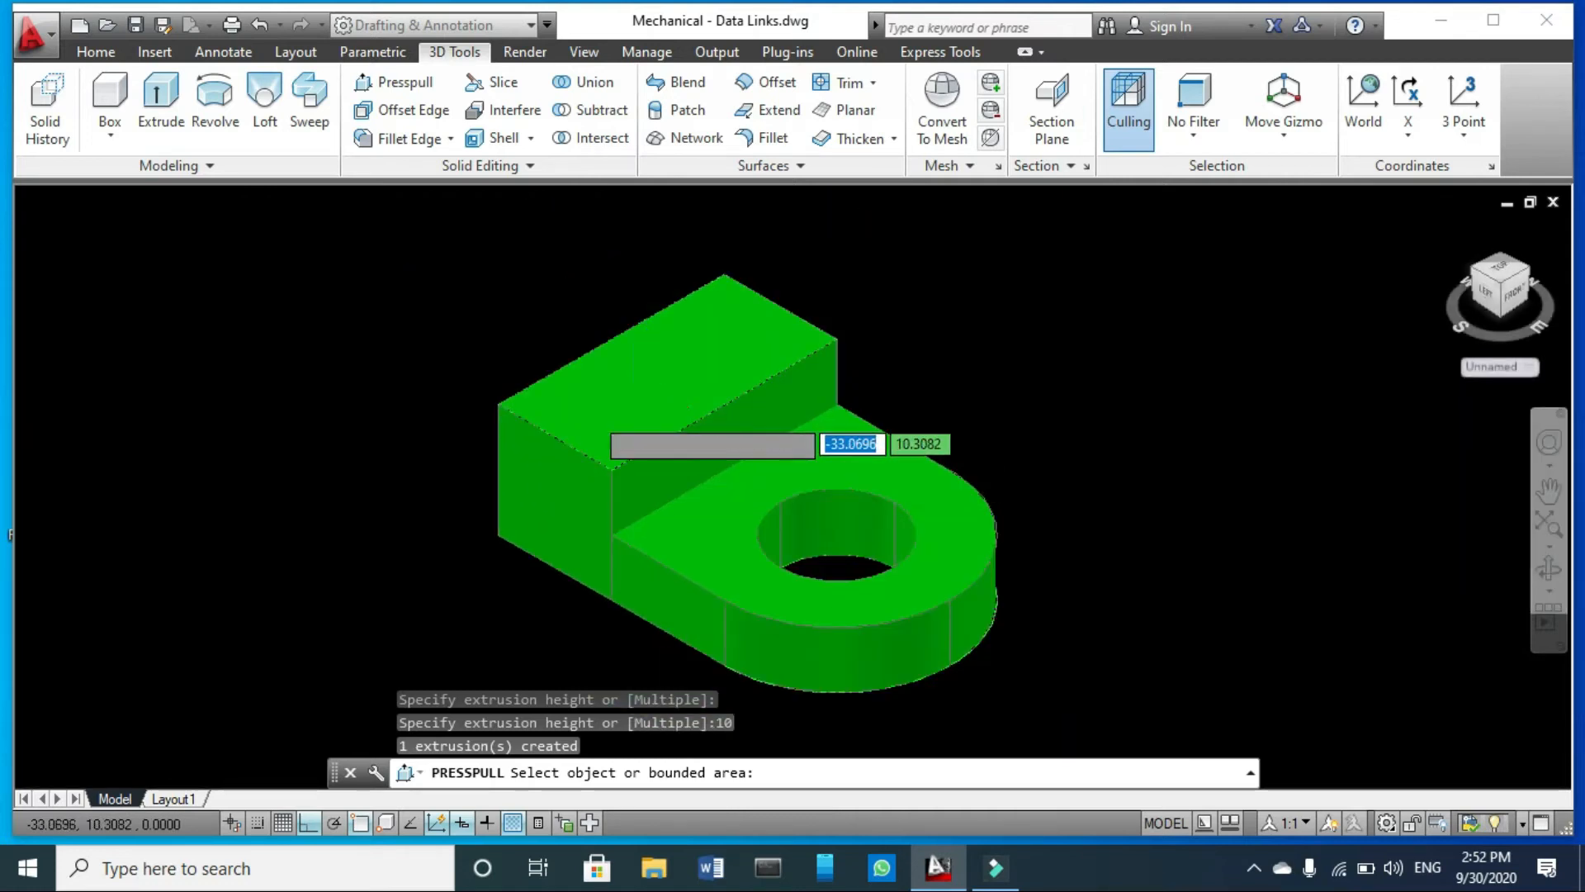
{"action": "scroll", "coordinate": [640, 438], "scroll_direction": "up", "scroll_amount": 2}
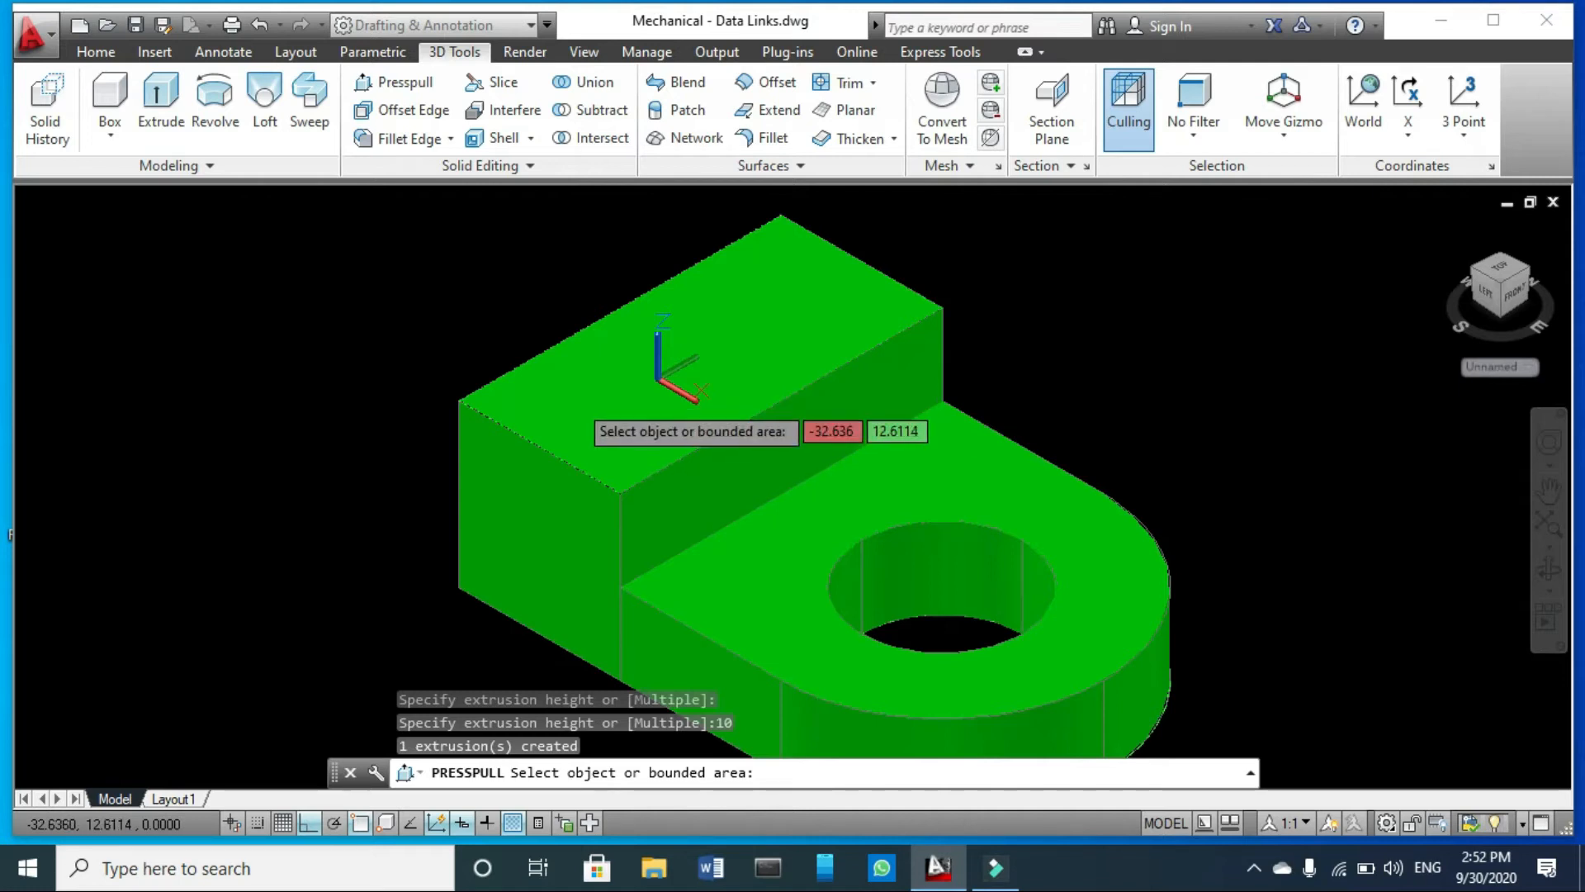
{"action": "key", "text": "Return"}
{"action": "scroll", "coordinate": [719, 487], "scroll_direction": "up", "scroll_amount": 3}
{"action": "key", "text": "Escape"}
- End the current command and align the UCS to the raised block's vertical face above the rounded base
{"action": "scroll", "coordinate": [660, 462], "scroll_direction": "down", "scroll_amount": 5}
{"action": "scroll", "coordinate": [685, 475], "scroll_direction": "up", "scroll_amount": 3}
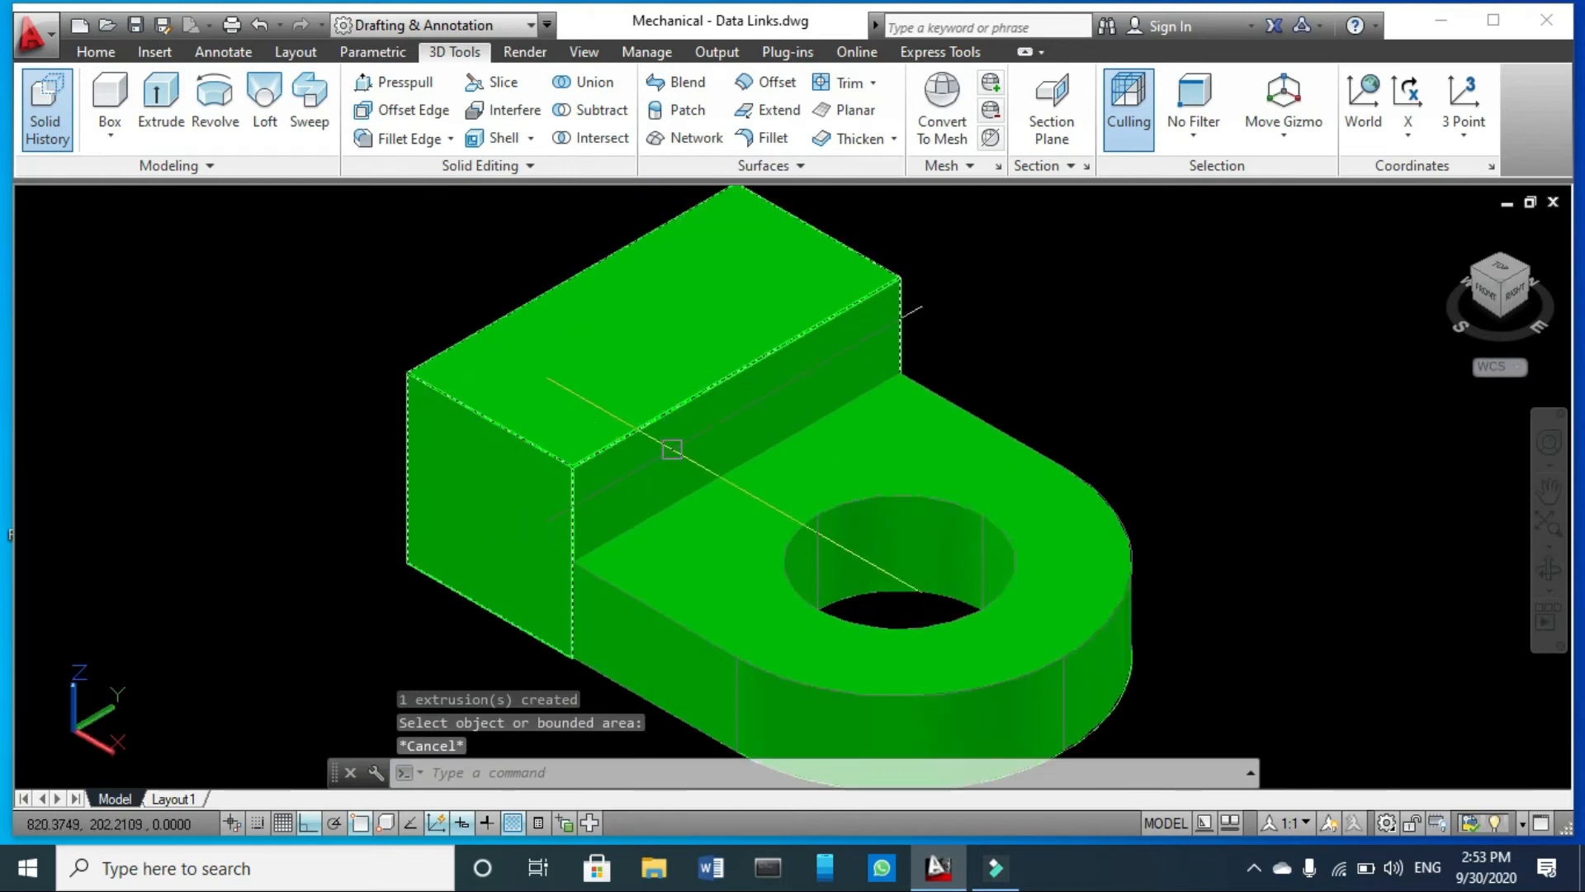
{"action": "key", "text": "Escape"}
{"action": "key", "text": "Escape"}
{"action": "type", "text": "u"}
{"action": "key", "text": "Escape"}
{"action": "type", "text": "ucs"}
{"action": "key", "text": "Return"}
{"action": "type", "text": "f"}
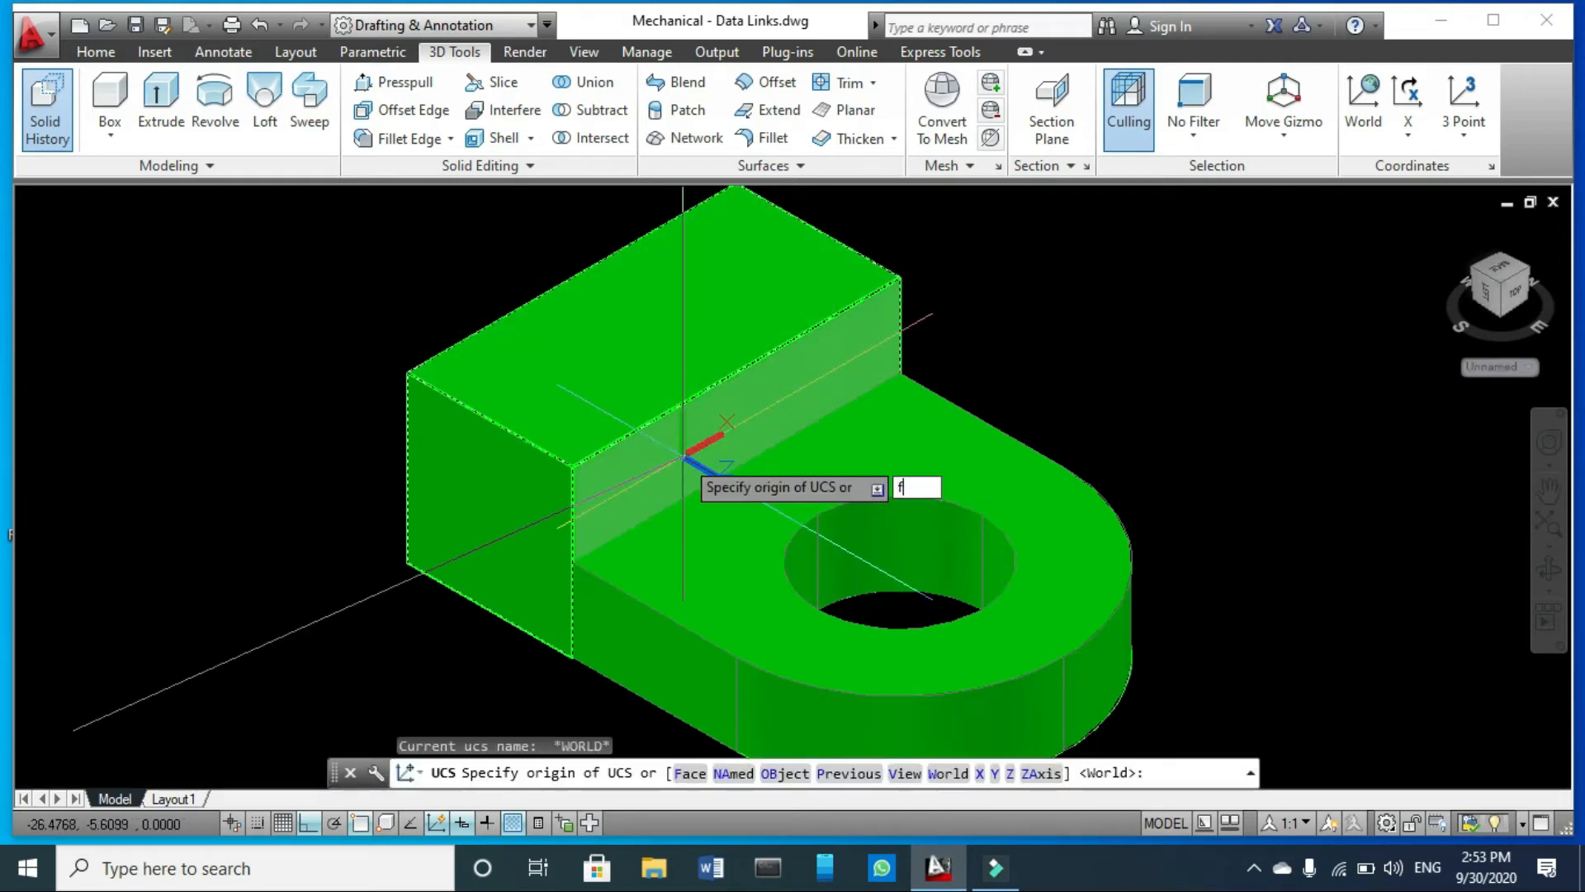
{"action": "key", "text": "Return"}
{"action": "scroll", "coordinate": [664, 470], "scroll_direction": "up", "scroll_amount": 3}
{"action": "scroll", "coordinate": [627, 487], "scroll_direction": "down", "scroll_amount": 4}
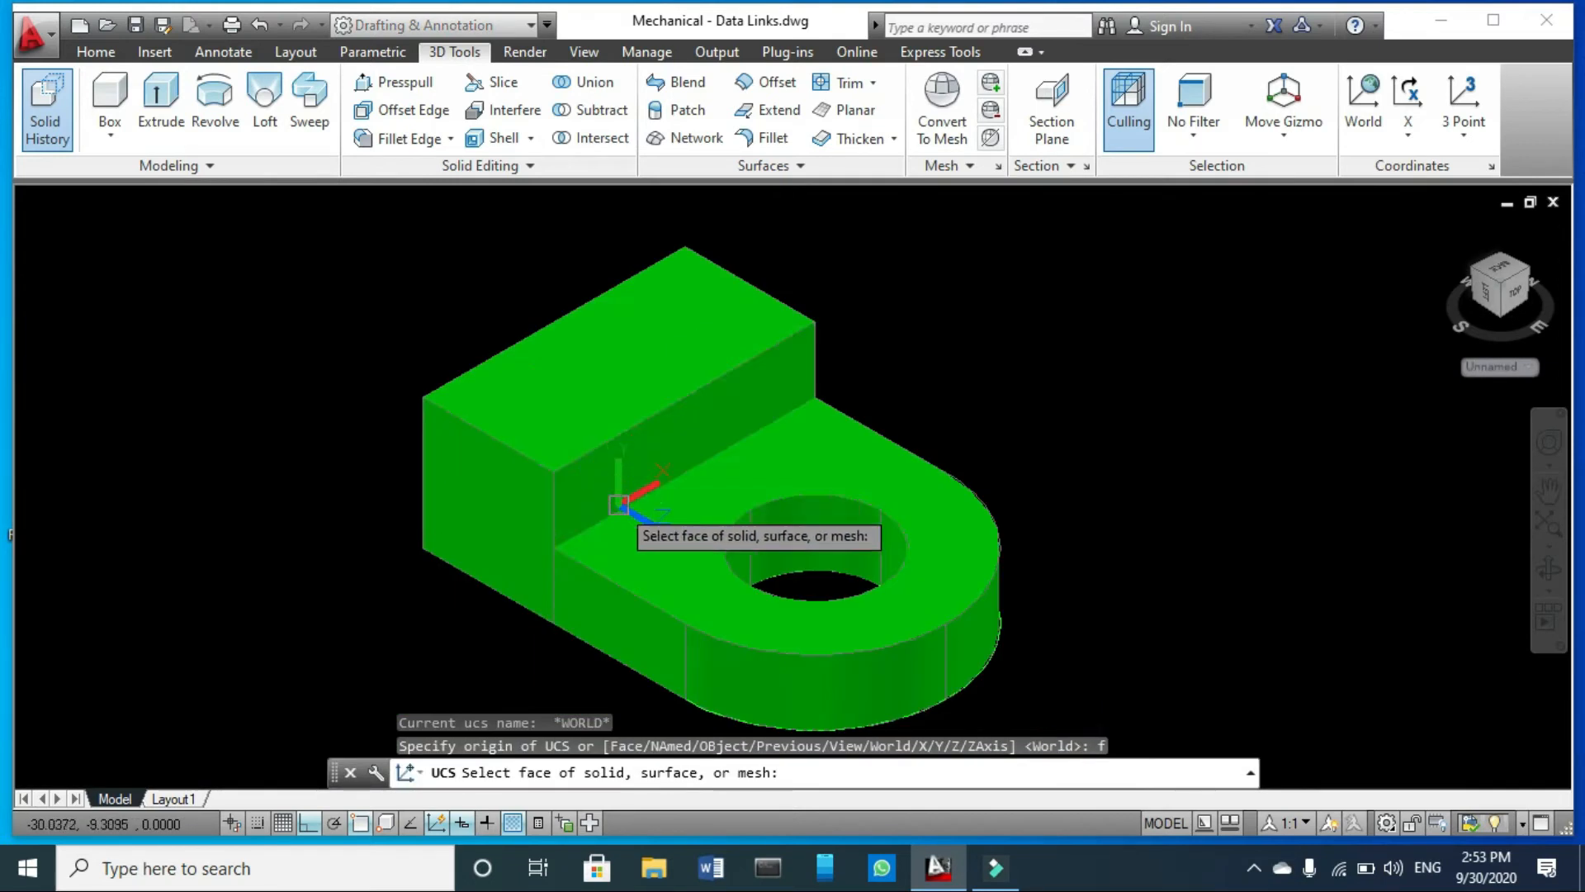
{"action": "left_click", "coordinate": [616, 479]}
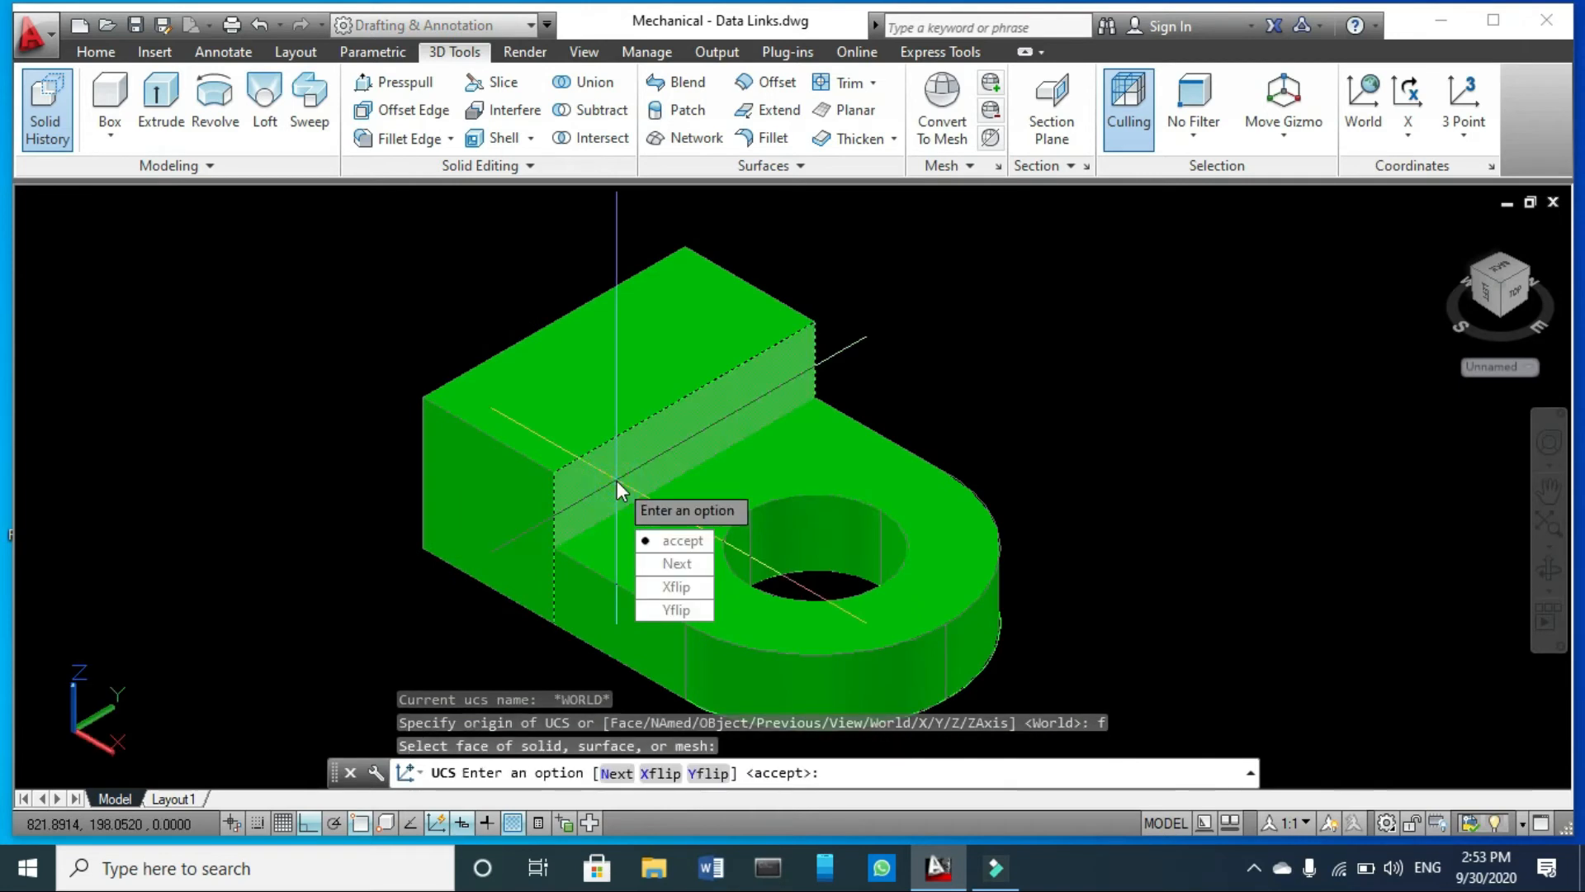
{"action": "key", "text": "Return"}
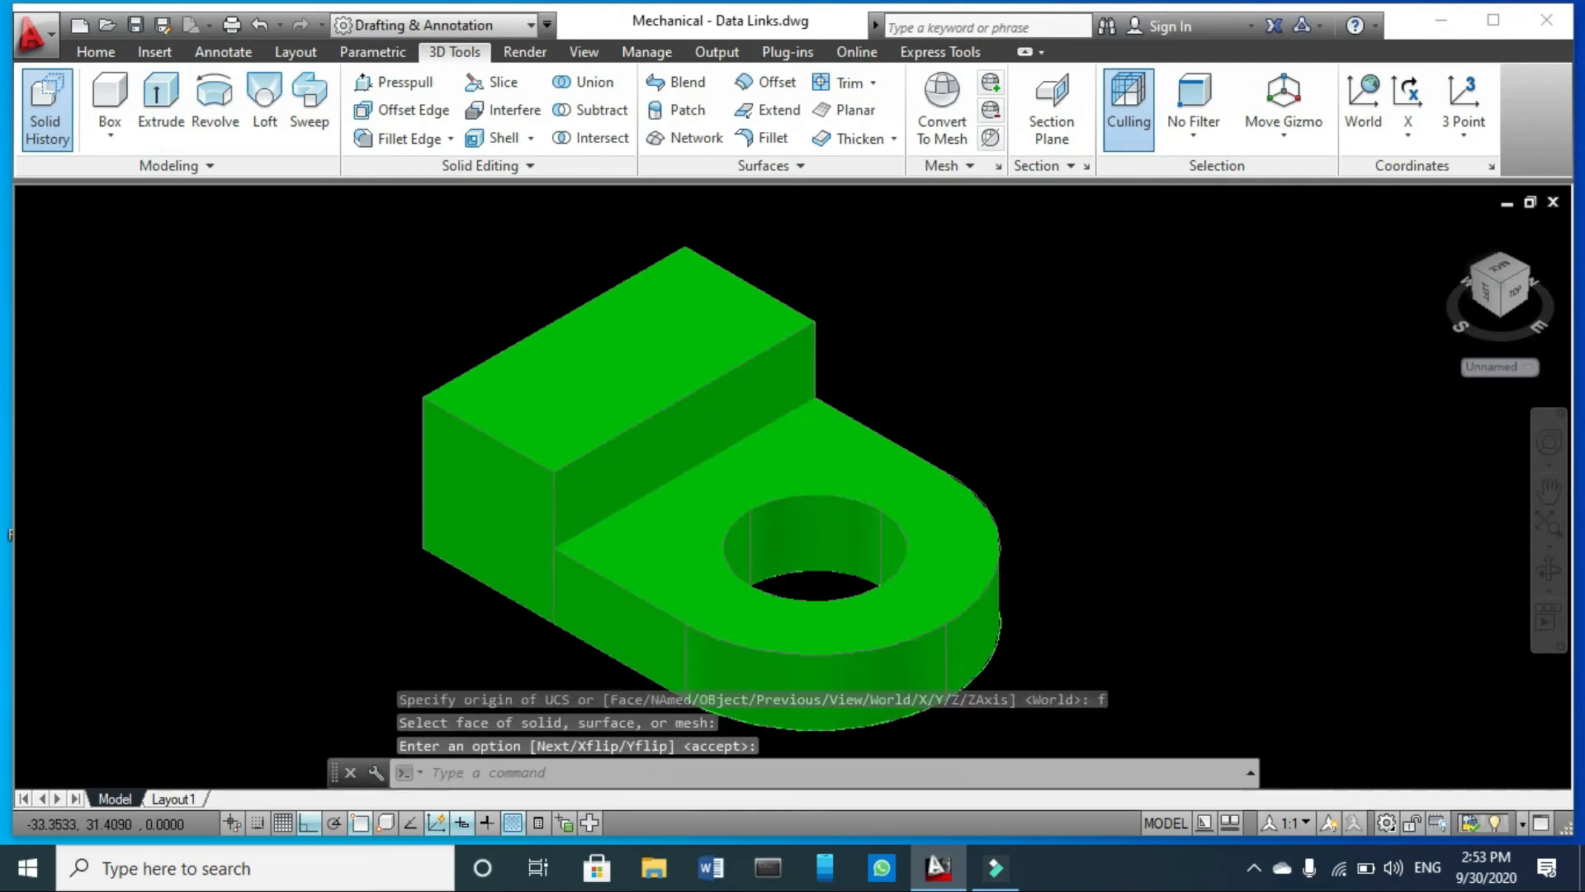
- Draw a circle of radius 20 centred on the outer corner of the block's rear top edge
{"action": "scroll", "coordinate": [443, 389], "scroll_direction": "up", "scroll_amount": 3}
{"action": "scroll", "coordinate": [448, 402], "scroll_direction": "down", "scroll_amount": 4}
{"action": "key", "text": "Escape"}
{"action": "type", "text": "c"}
{"action": "key", "text": "Return"}
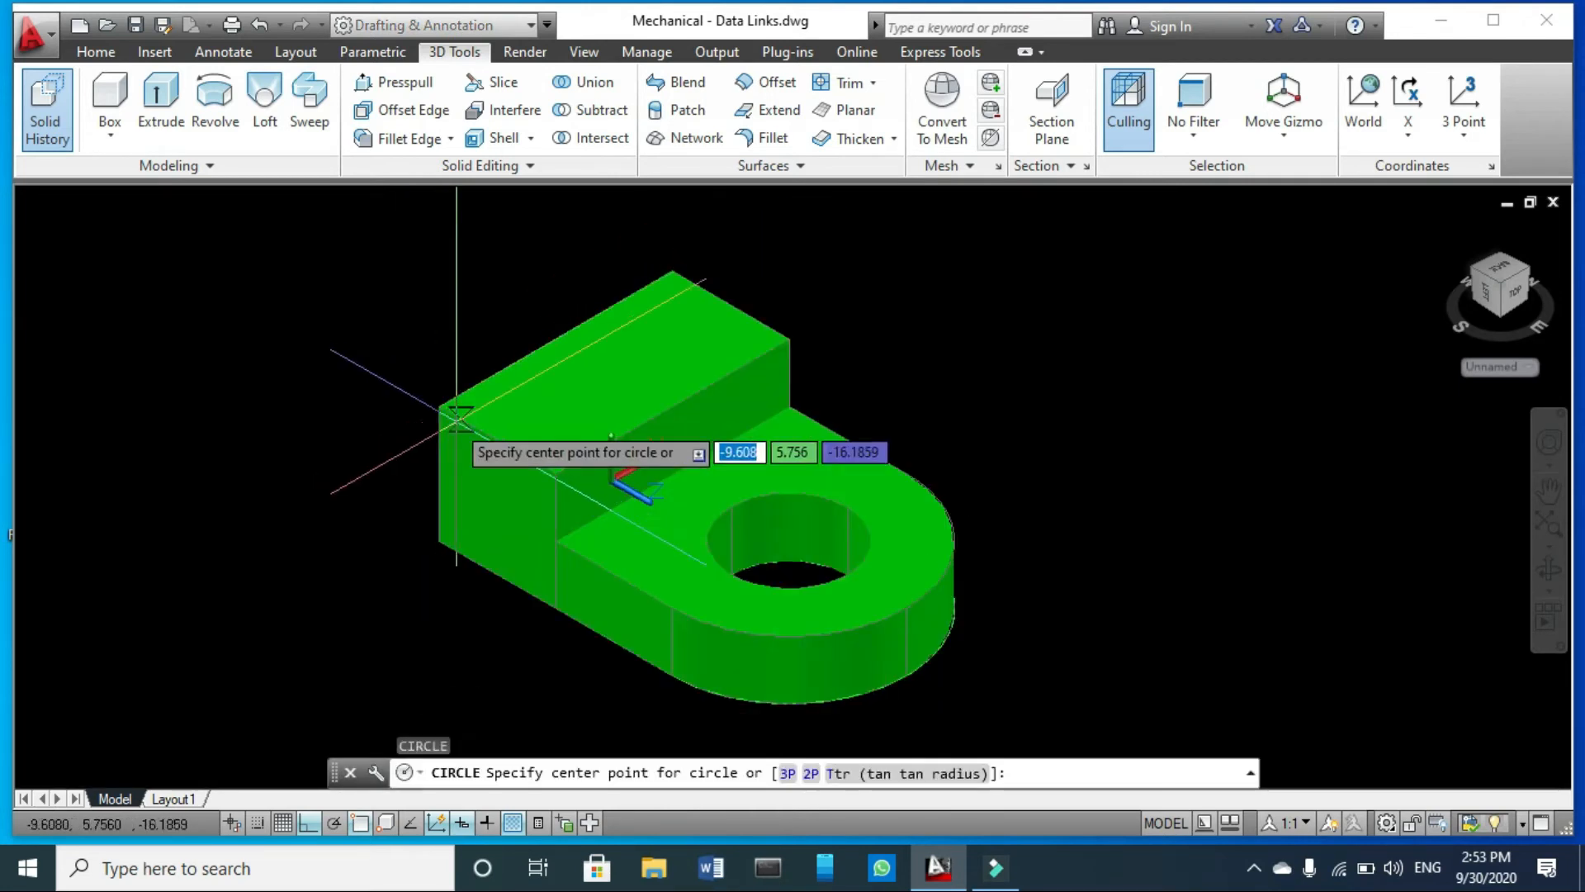
{"action": "left_click", "coordinate": [437, 404]}
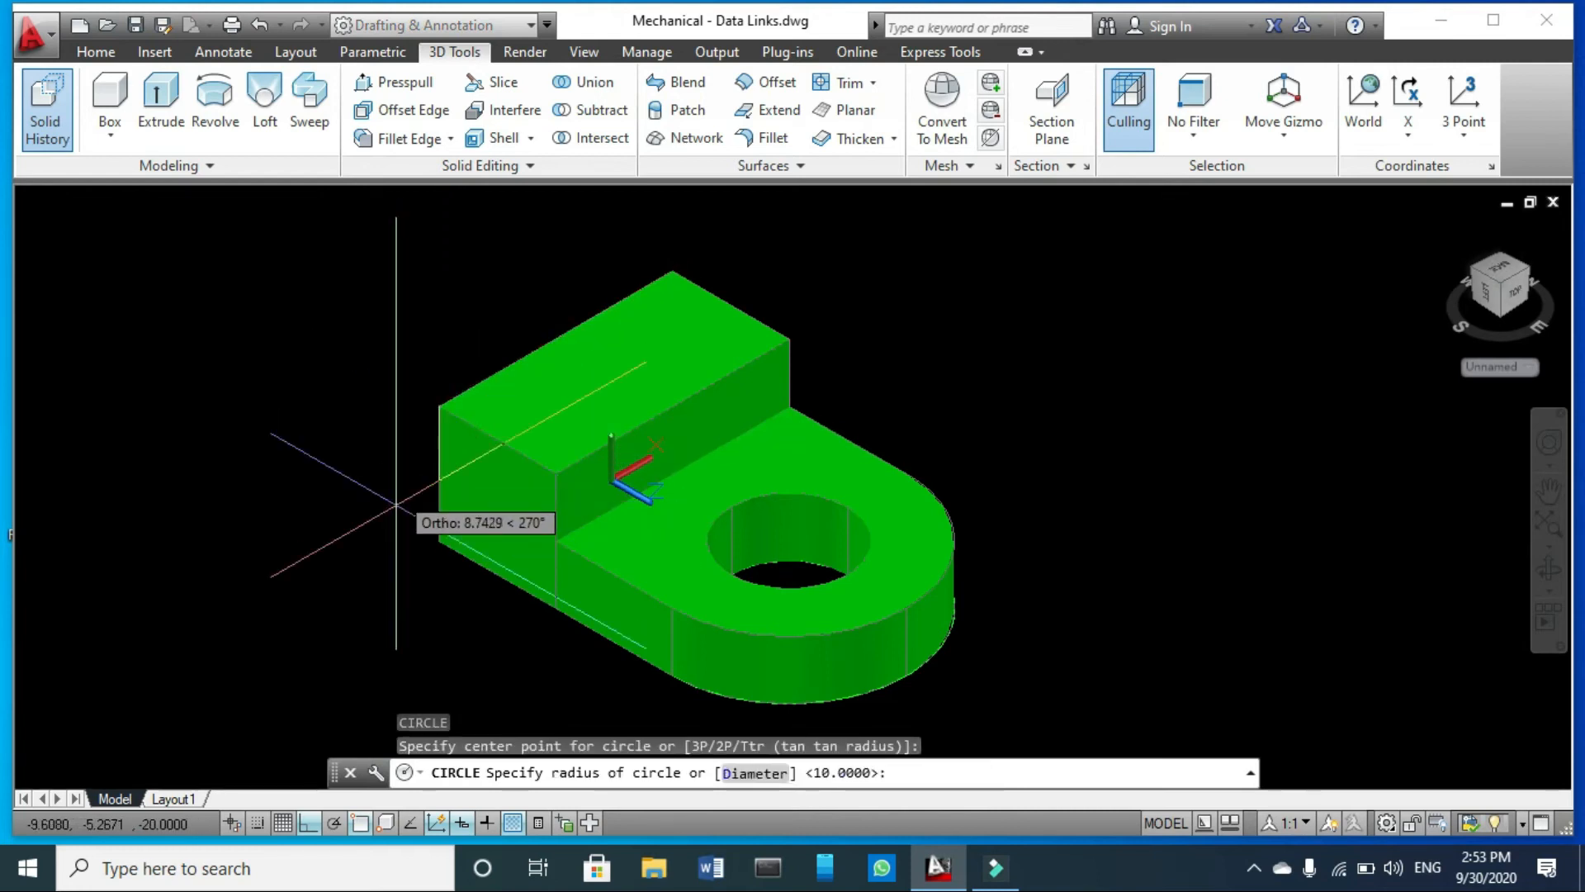
{"action": "type", "text": "r"}
{"action": "key", "text": "Return"}
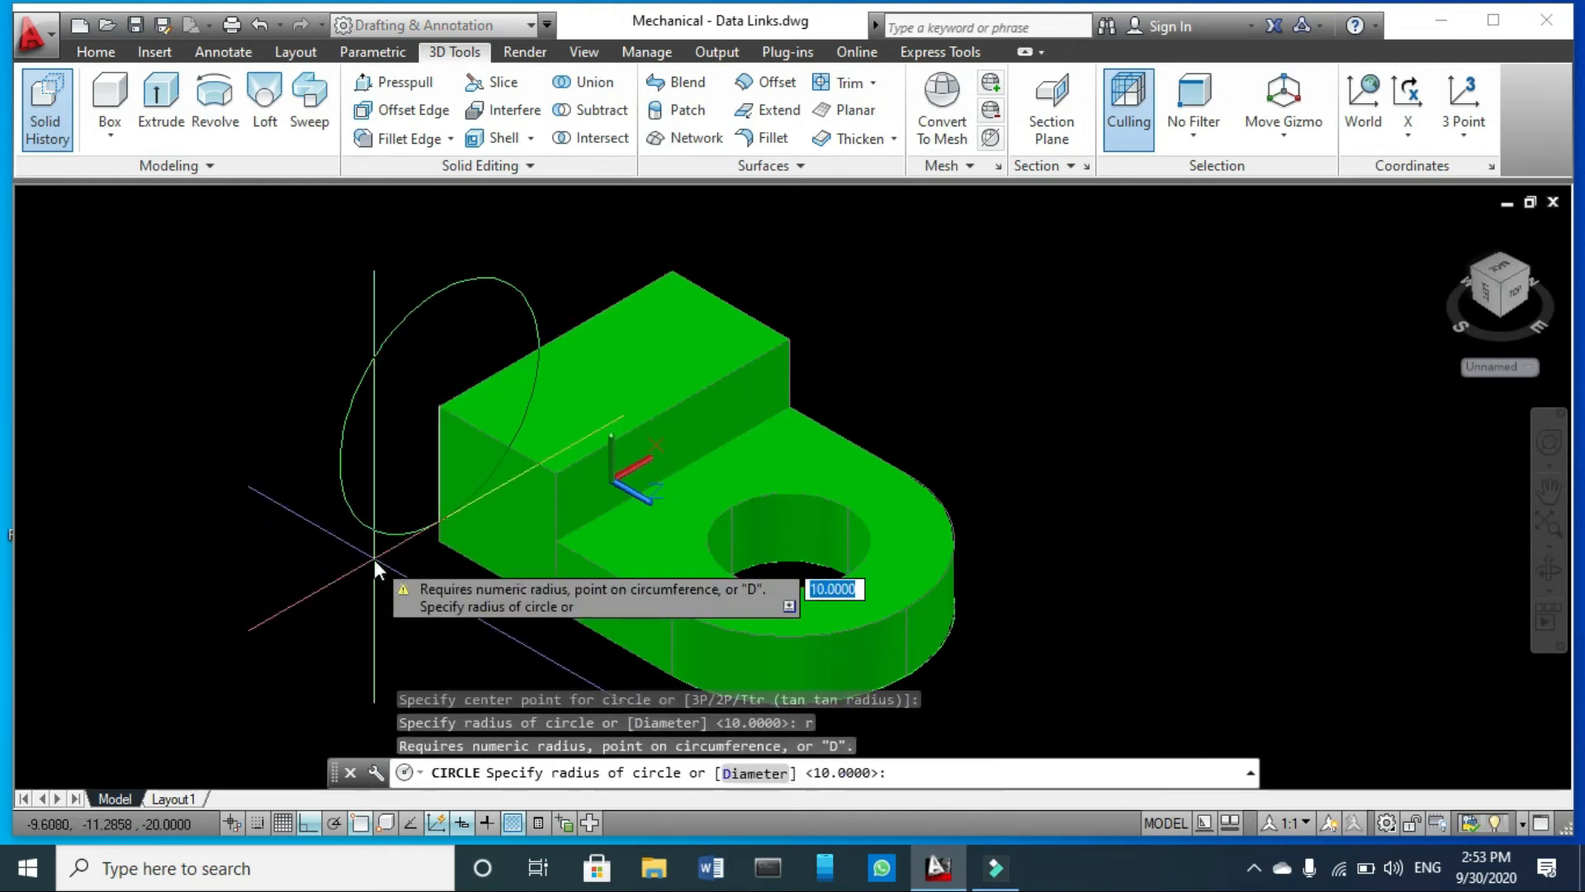
{"action": "key", "text": "Return"}
- Move the circle along the block's rear top edge so its outer quadrant sits on the edge's end corner
{"action": "left_click", "coordinate": [378, 369]}
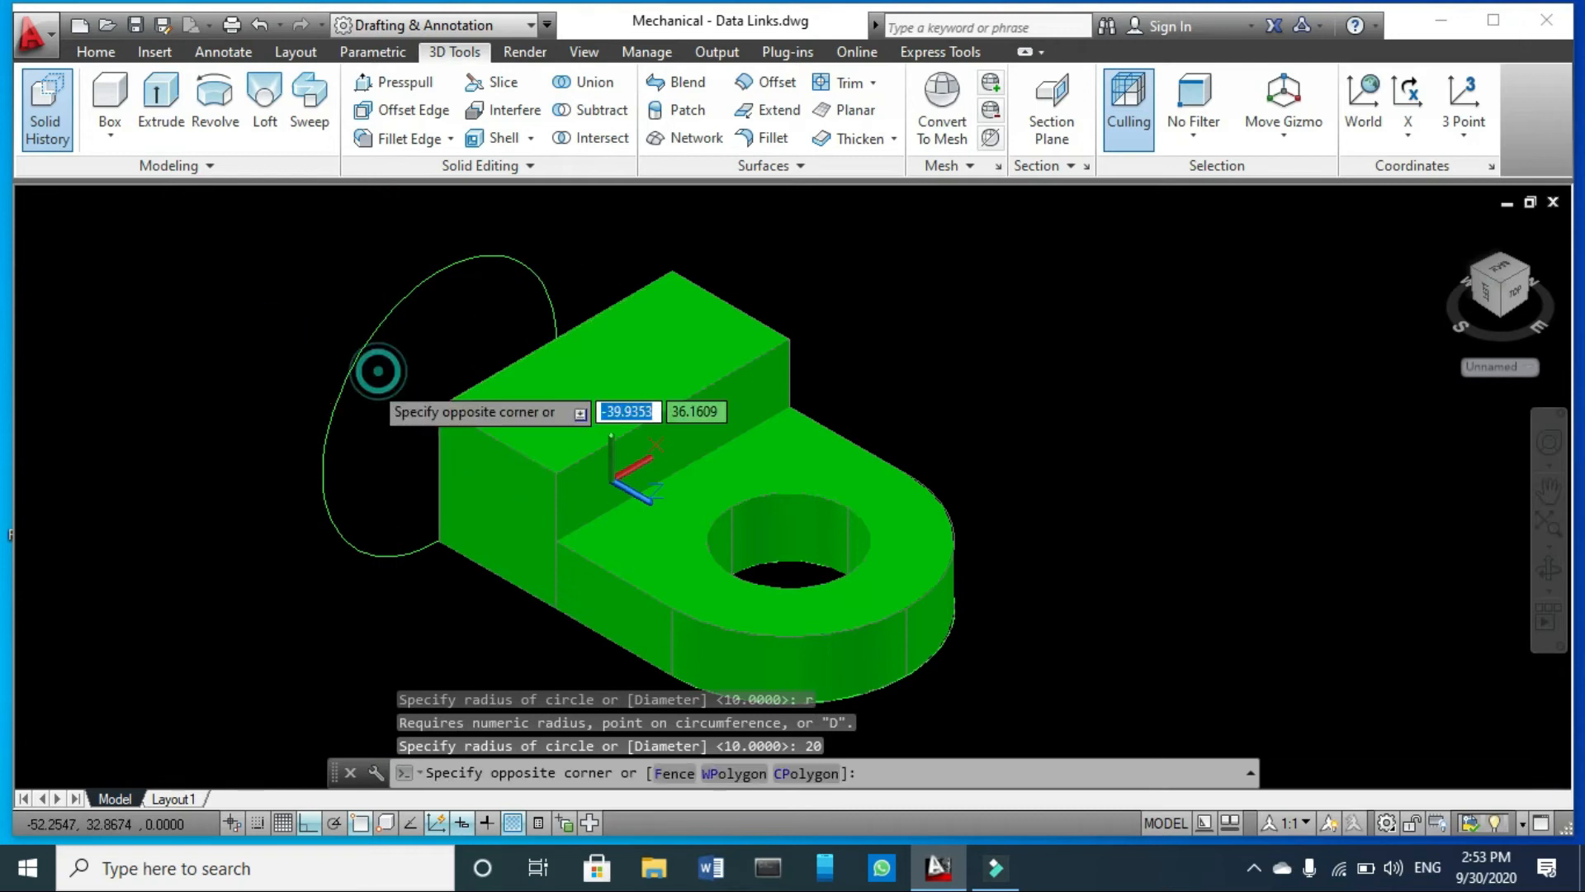
{"action": "left_click", "coordinate": [259, 470]}
{"action": "key", "text": "Return"}
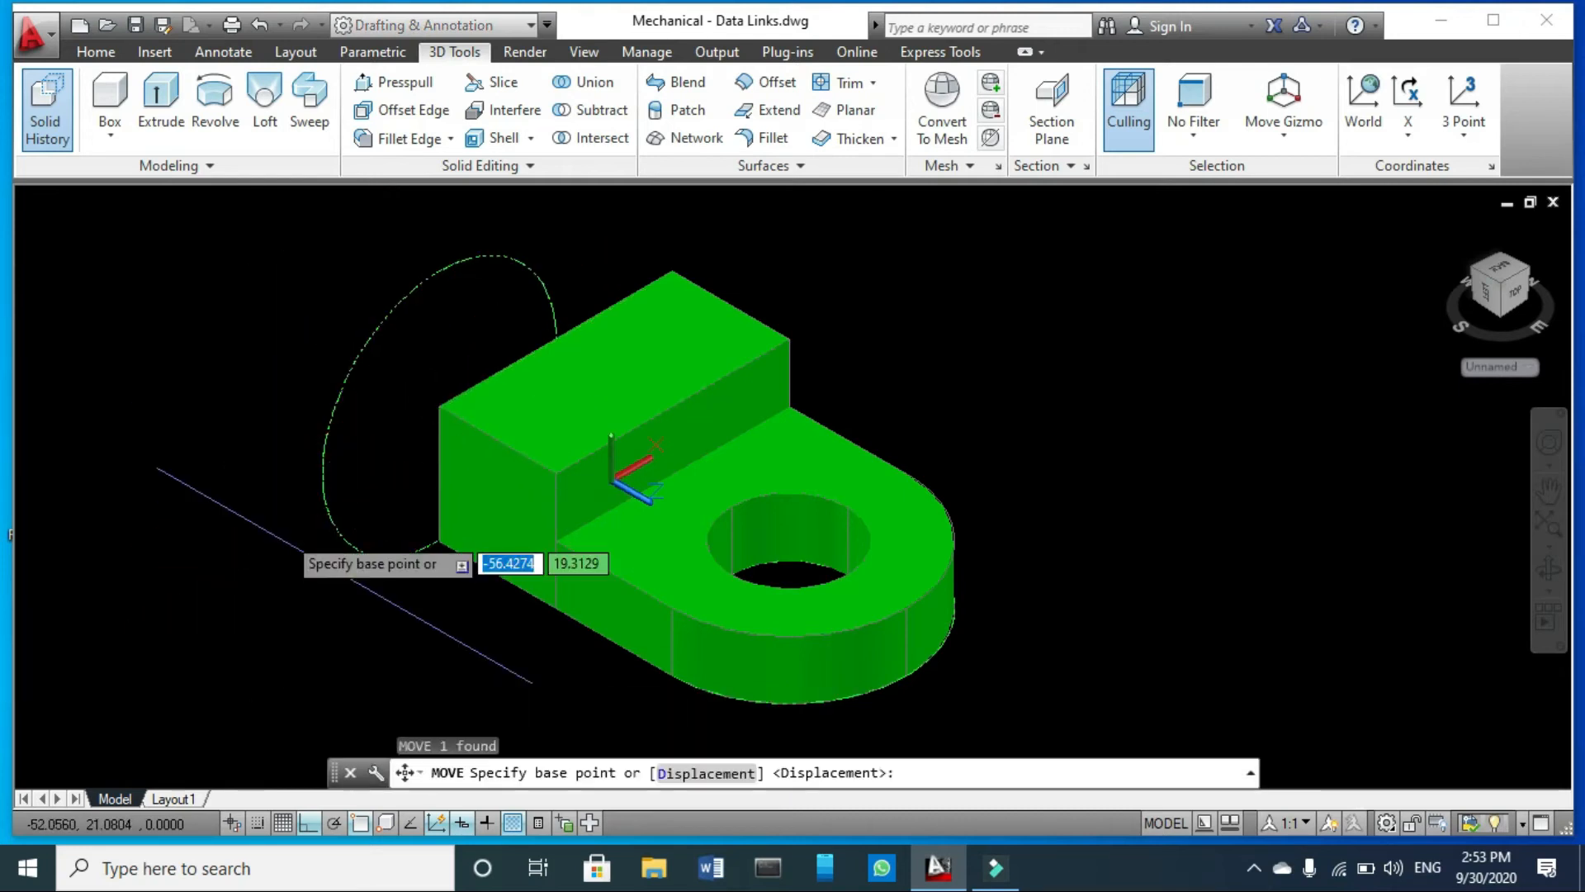
{"action": "left_click", "coordinate": [317, 475]}
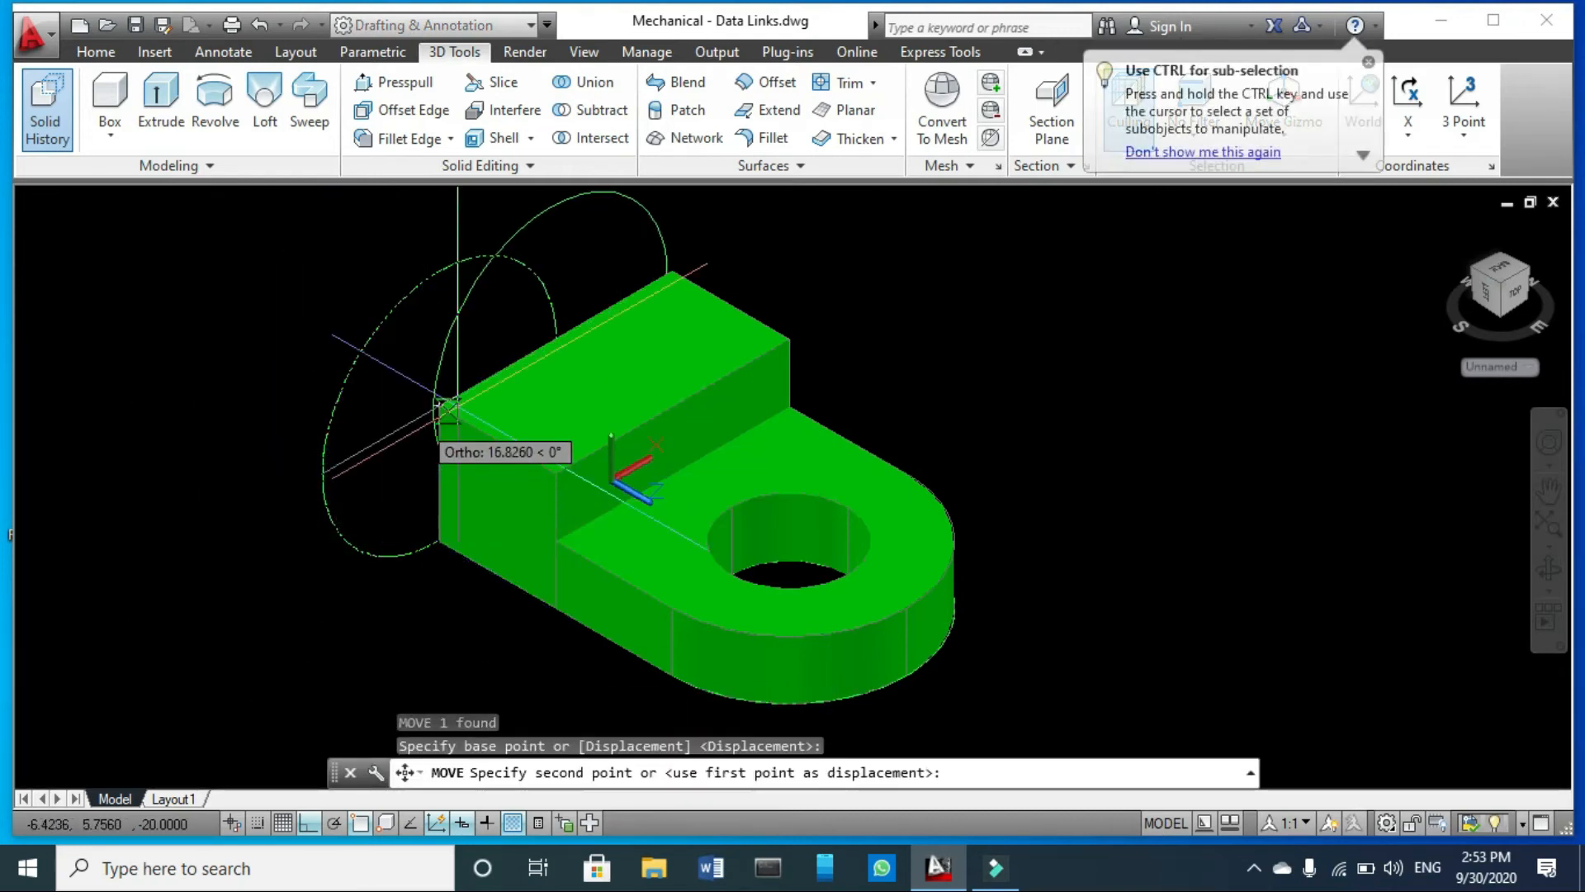
{"action": "left_click", "coordinate": [434, 410]}
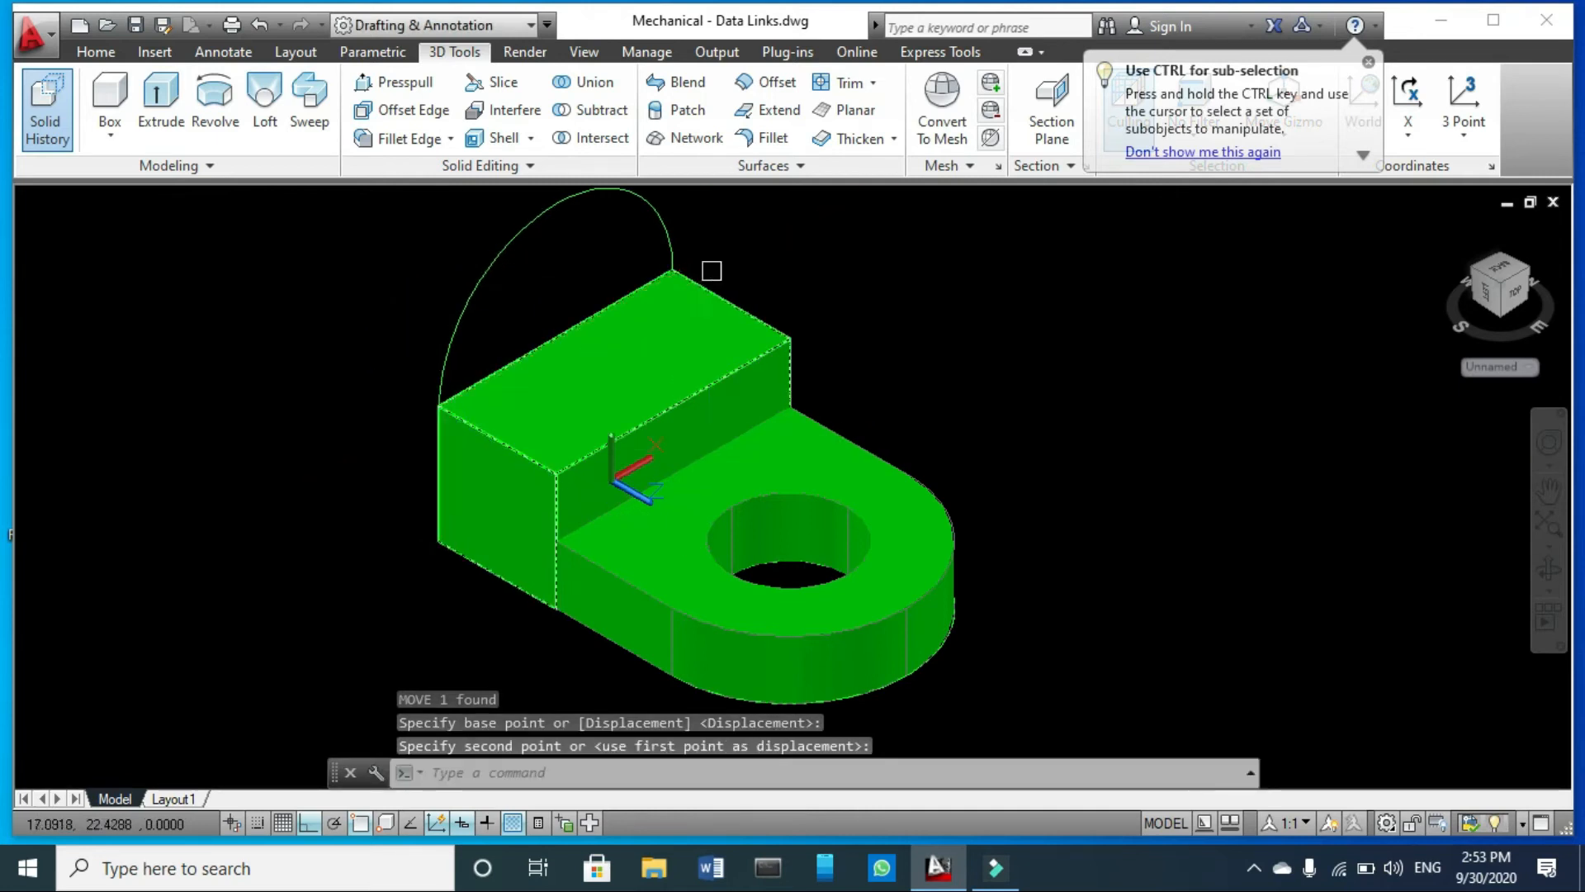
- Draw a circle of radius 10 centred on the midpoint of the block's rear top edge
{"action": "scroll", "coordinate": [628, 262], "scroll_direction": "down", "scroll_amount": 2}
{"action": "scroll", "coordinate": [617, 251], "scroll_direction": "up", "scroll_amount": 3}
{"action": "type", "text": "c"}
{"action": "key", "text": "Return"}
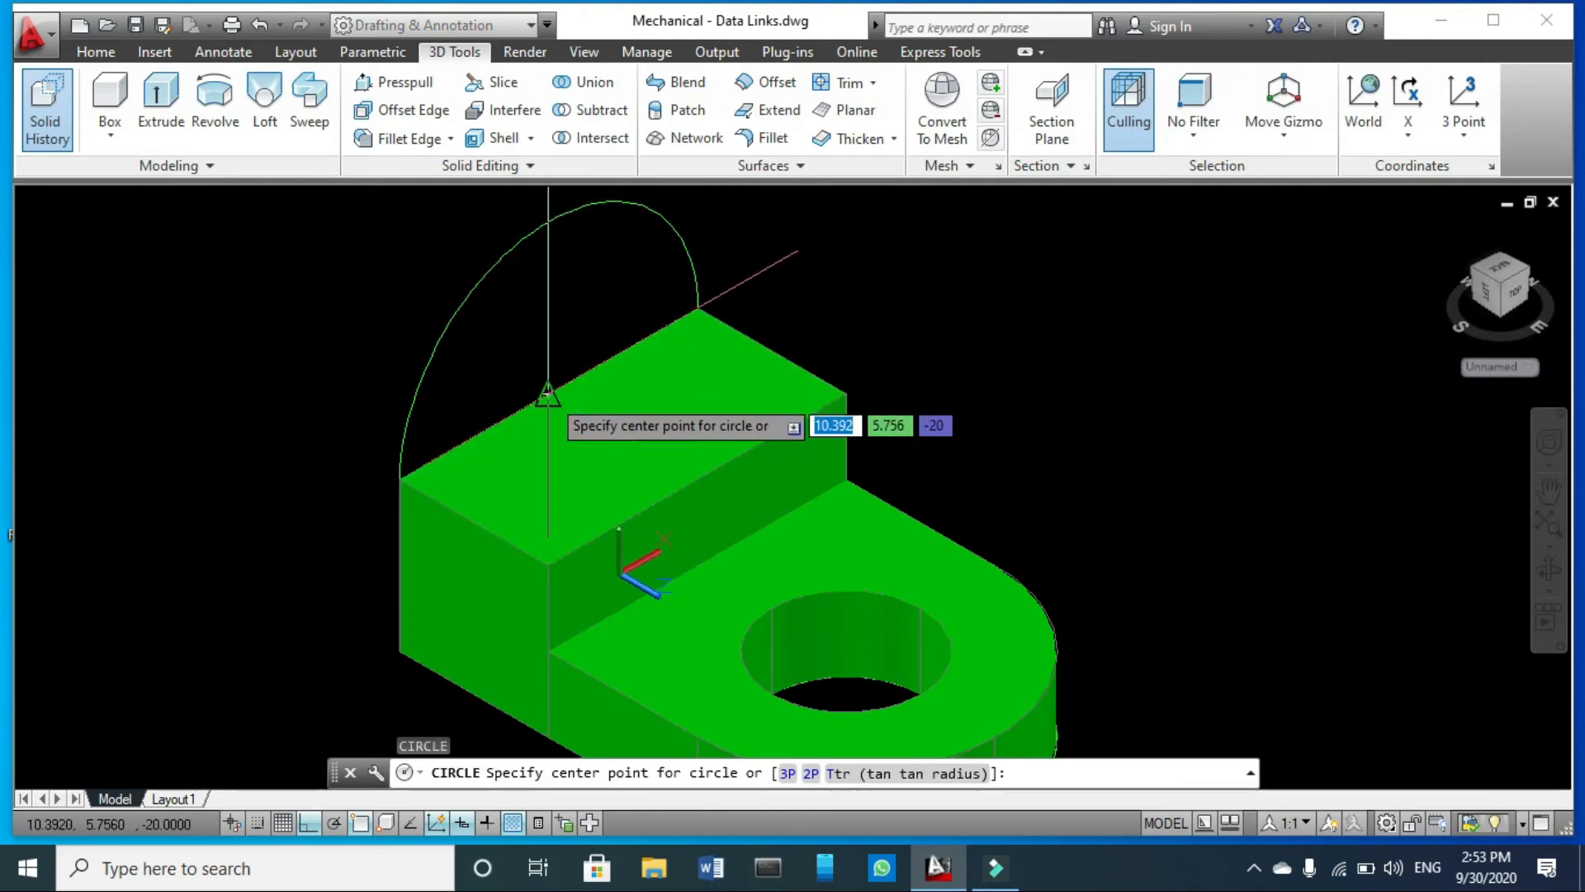
{"action": "left_click", "coordinate": [548, 394]}
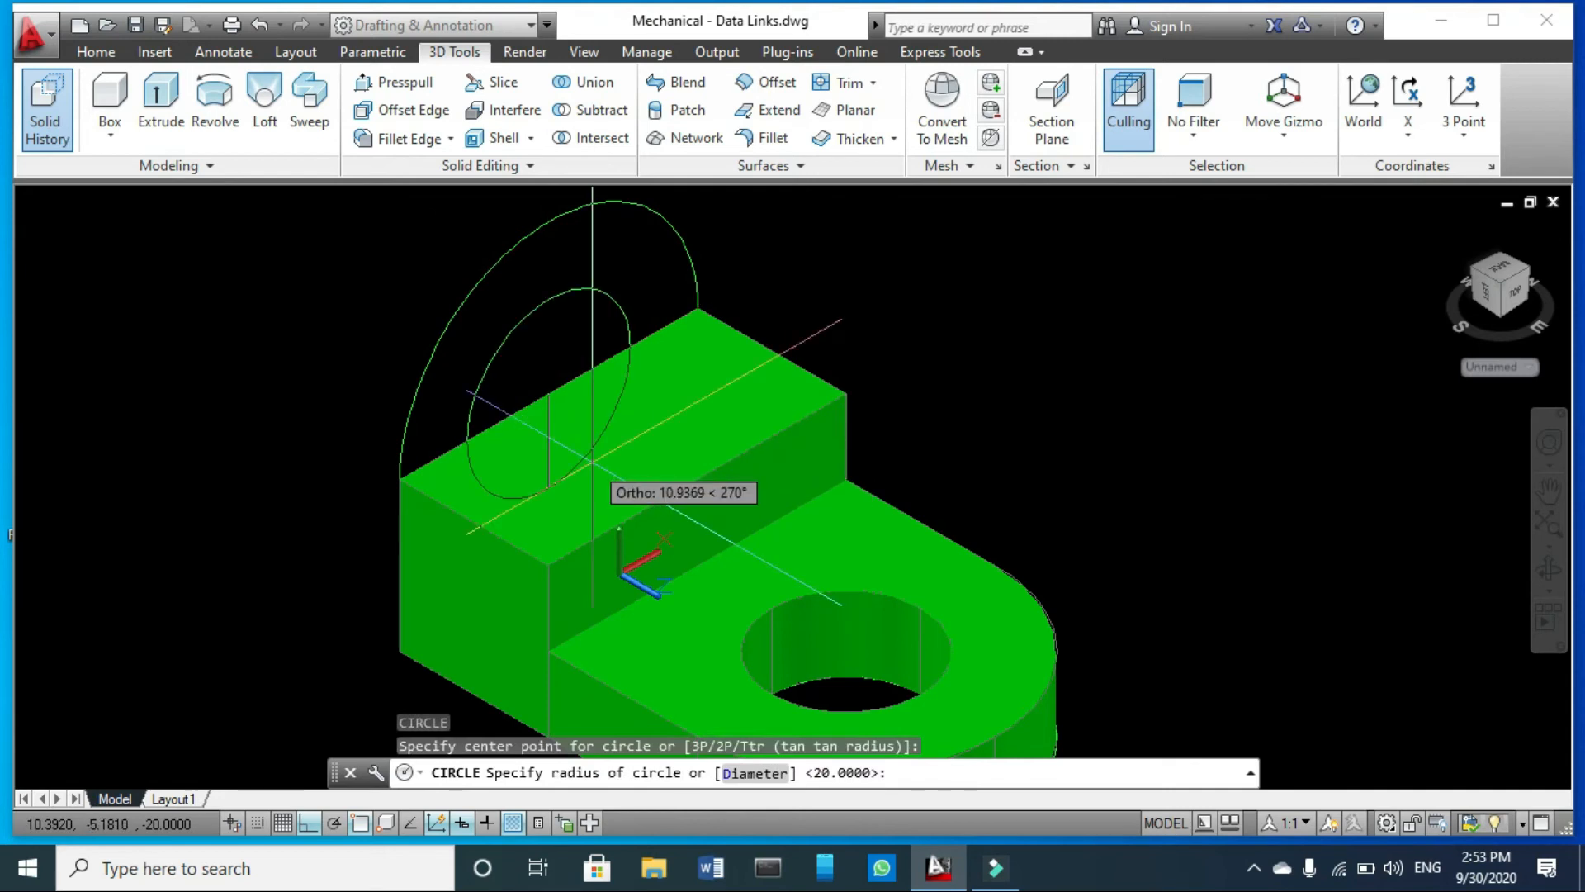
{"action": "type", "text": "r"}
{"action": "key", "text": "Return"}
{"action": "type", "text": "10"}
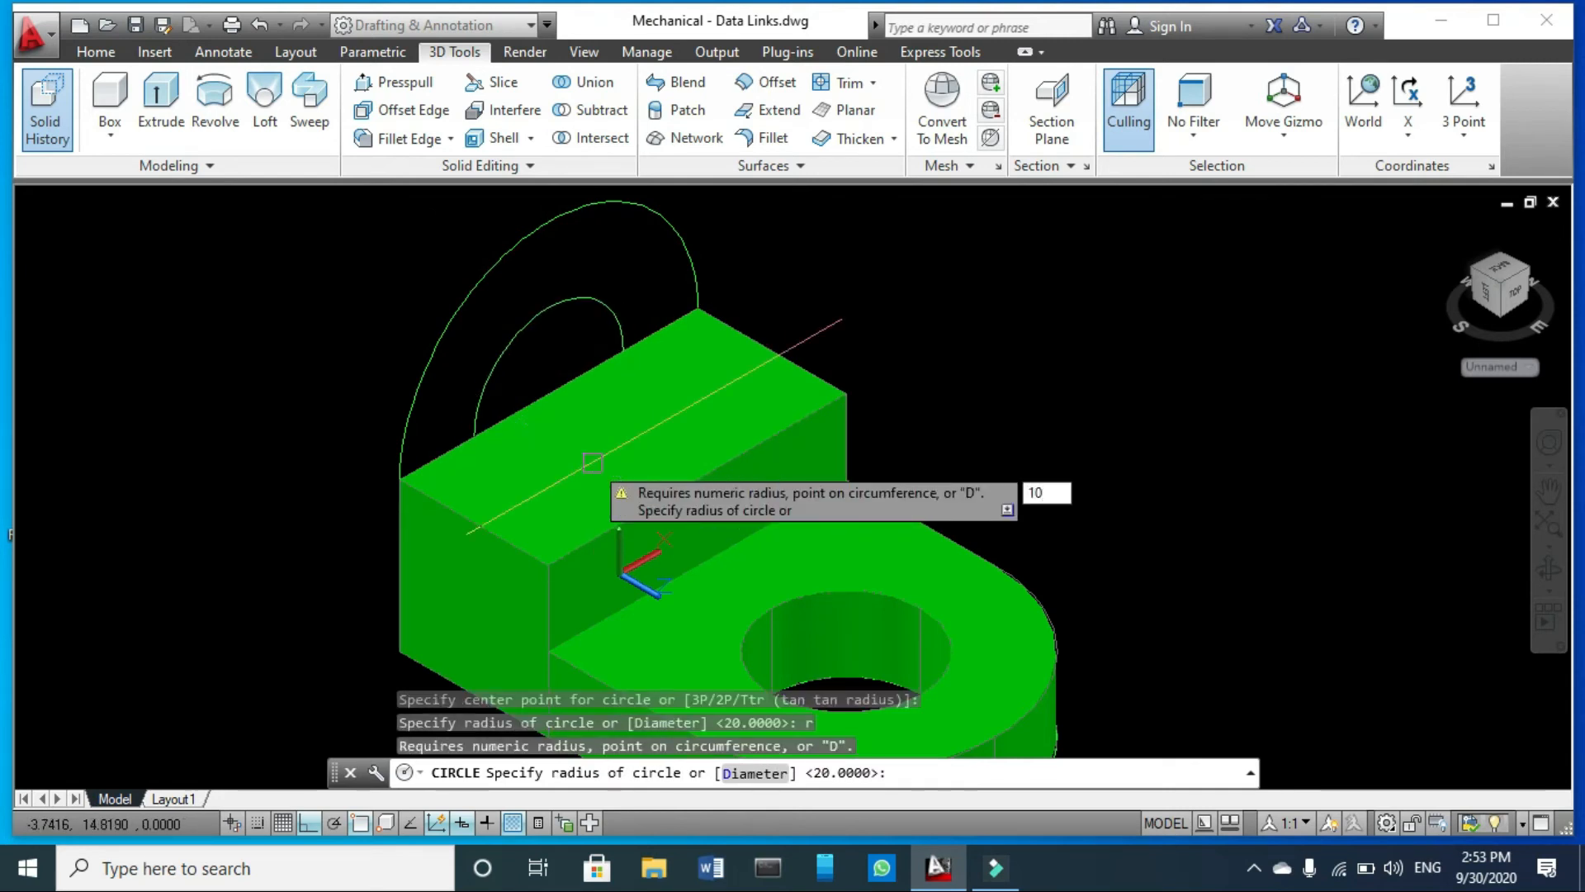
{"action": "key", "text": "Return"}
{"action": "scroll", "coordinate": [458, 331], "scroll_direction": "down", "scroll_amount": 4}
{"action": "key", "text": "Escape"}
{"action": "scroll", "coordinate": [519, 382], "scroll_direction": "up", "scroll_amount": 3}
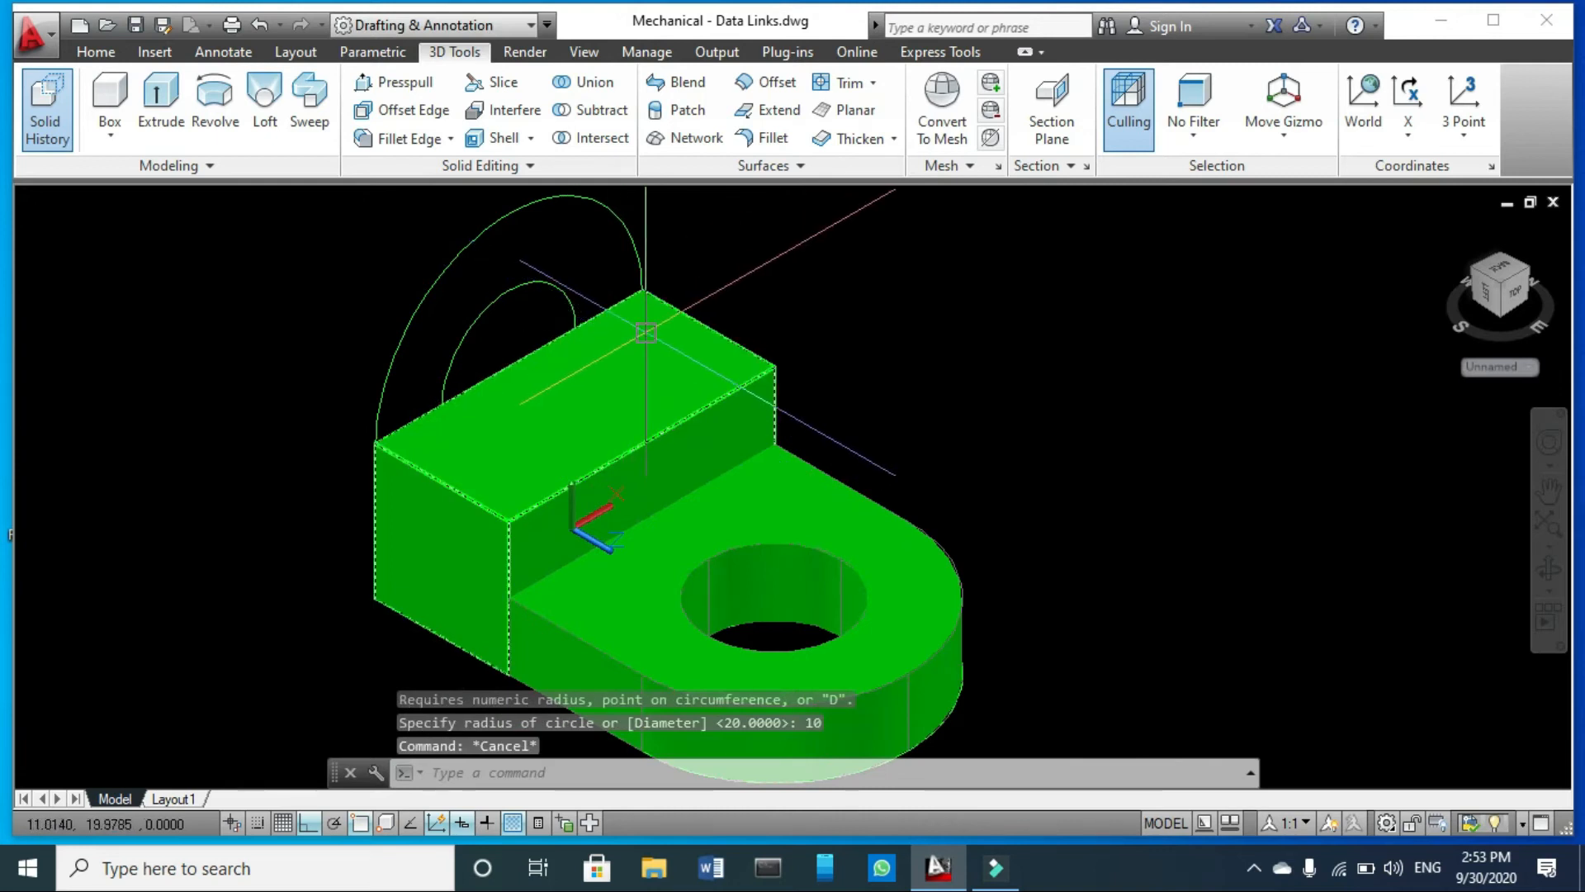
{"action": "key", "text": "Escape"}
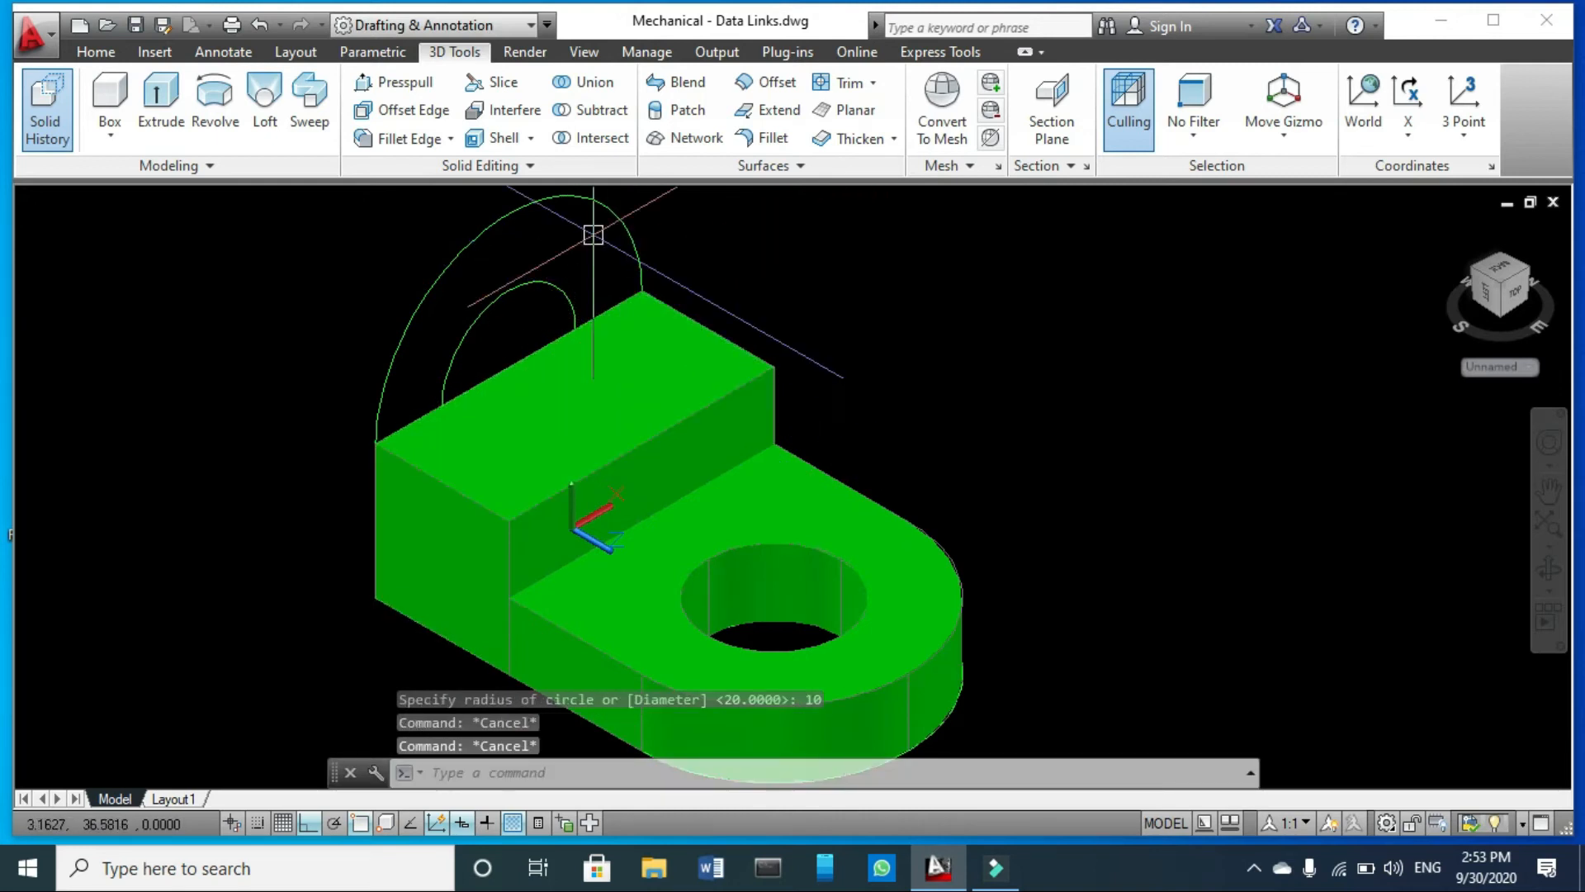
{"action": "key", "text": "Escape"}
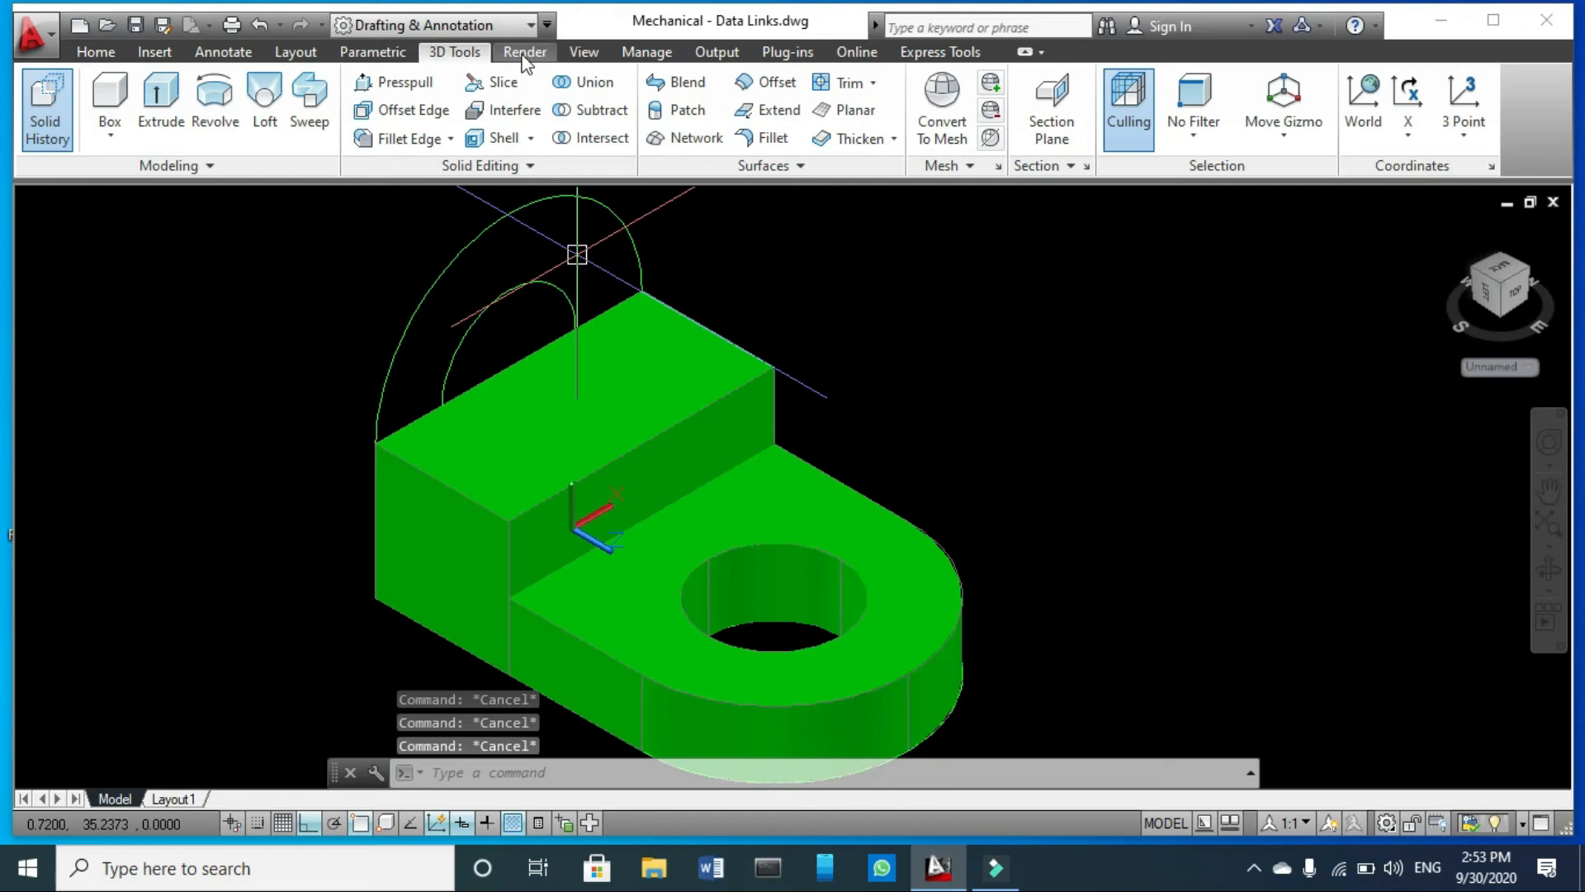
{"action": "left_click", "coordinate": [405, 83]}
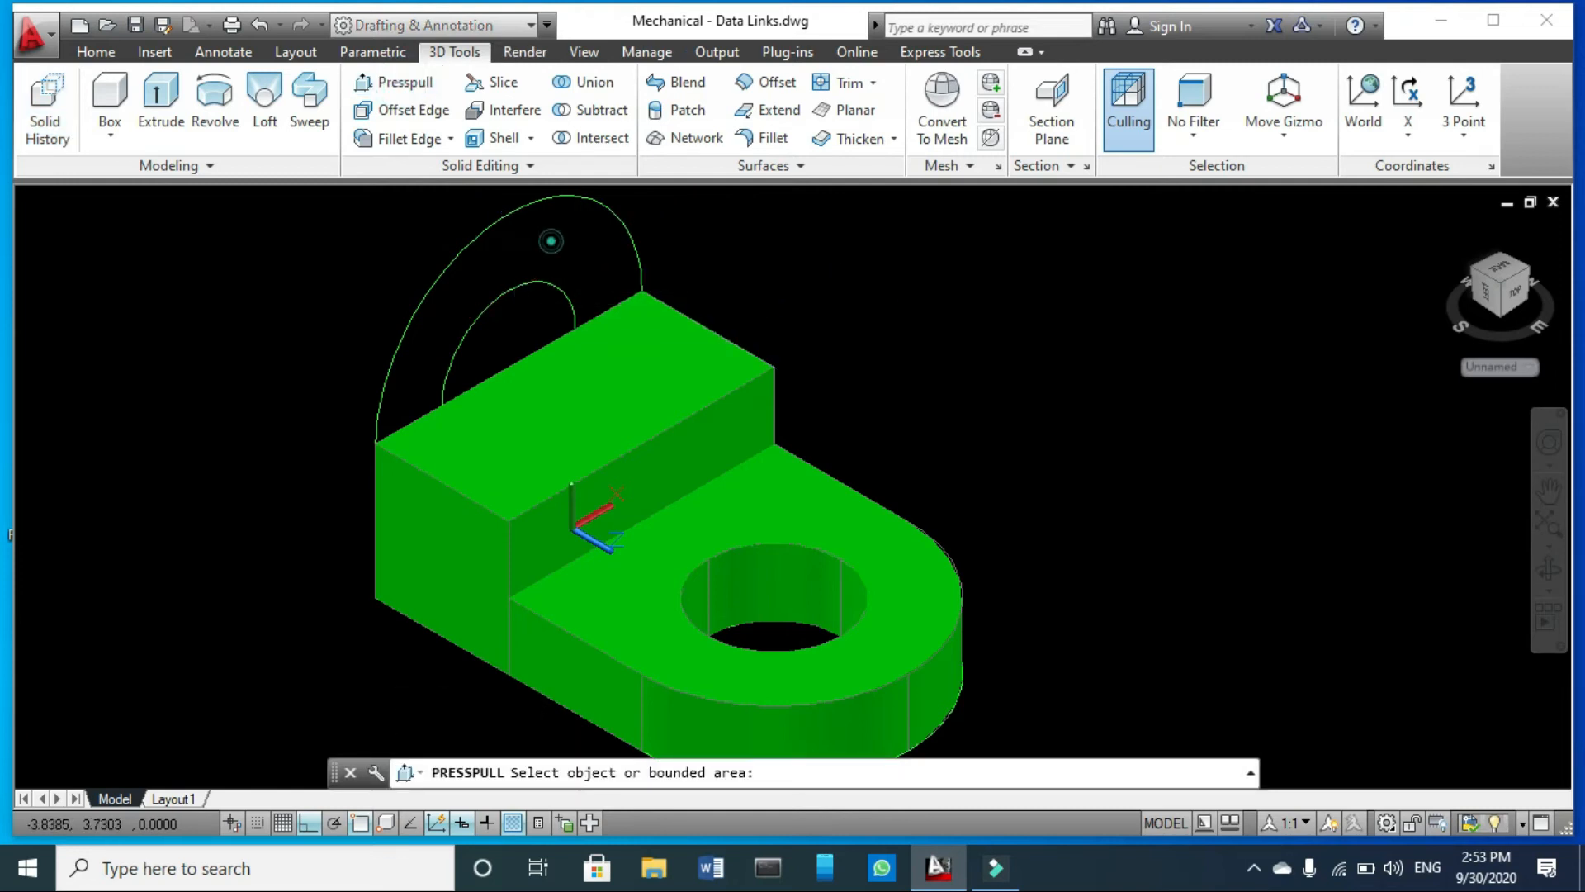
{"action": "left_click", "coordinate": [556, 244]}
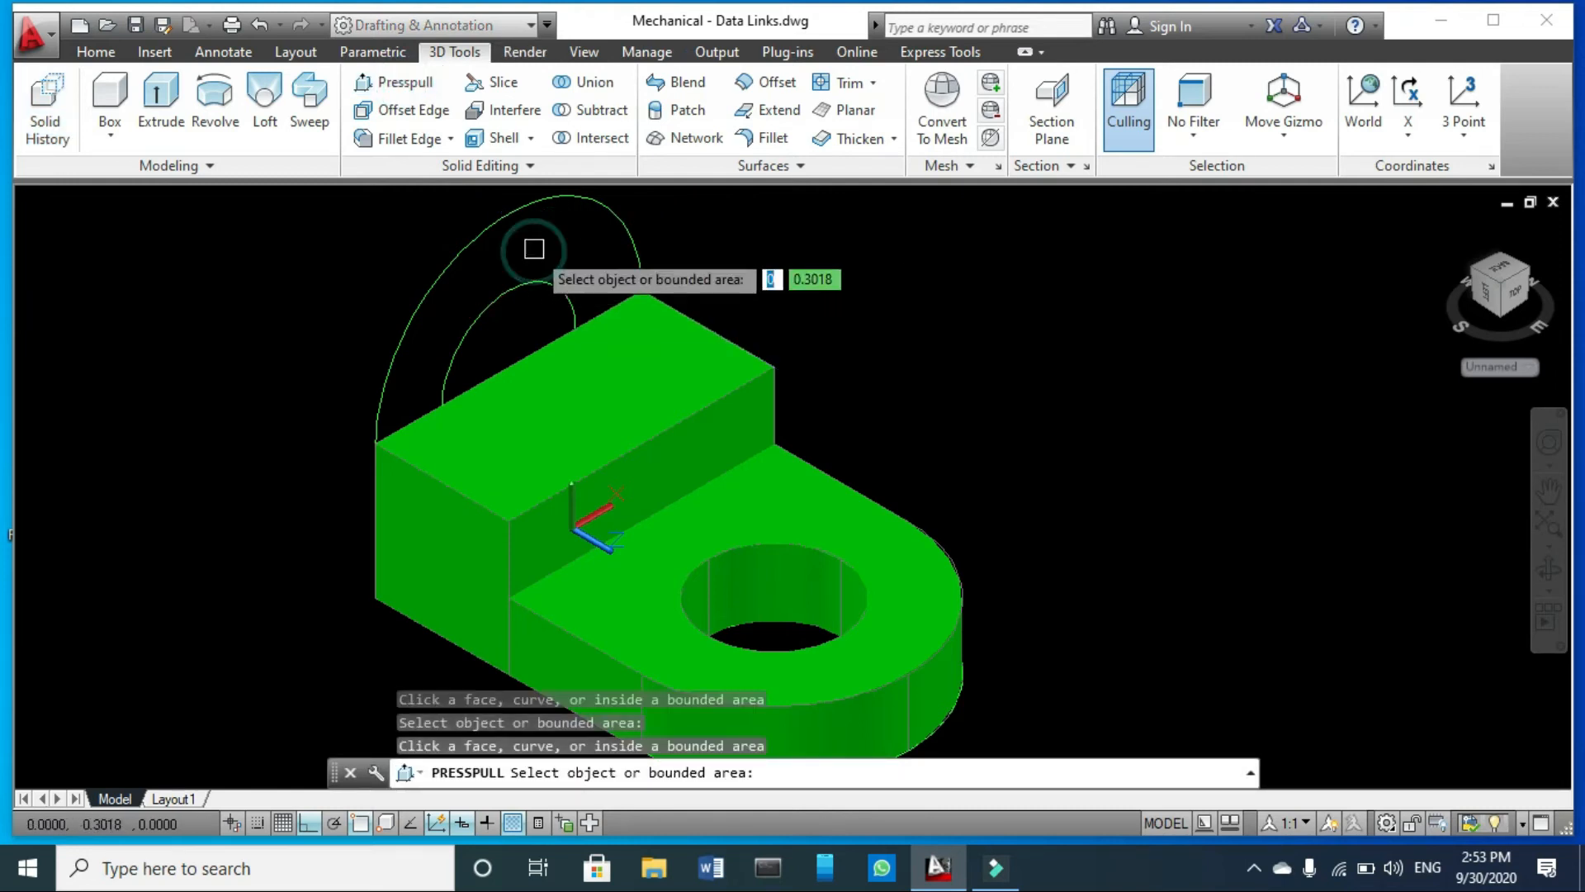
{"action": "key", "text": "Escape"}
{"action": "left_click", "coordinate": [394, 82]}
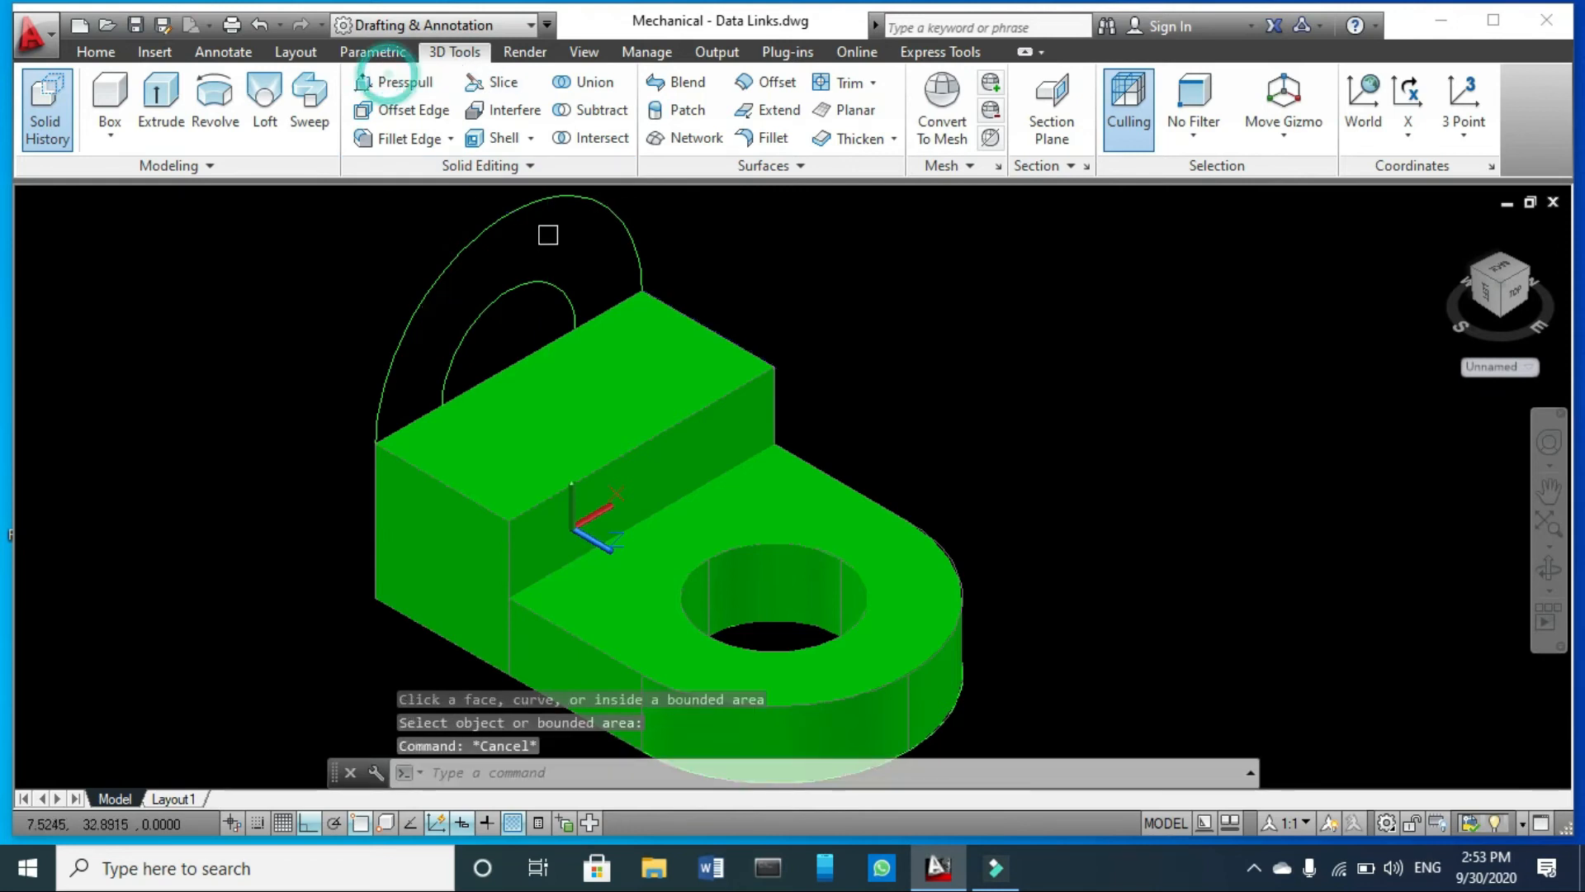
{"action": "left_click", "coordinate": [593, 247]}
{"action": "key", "text": "Escape"}
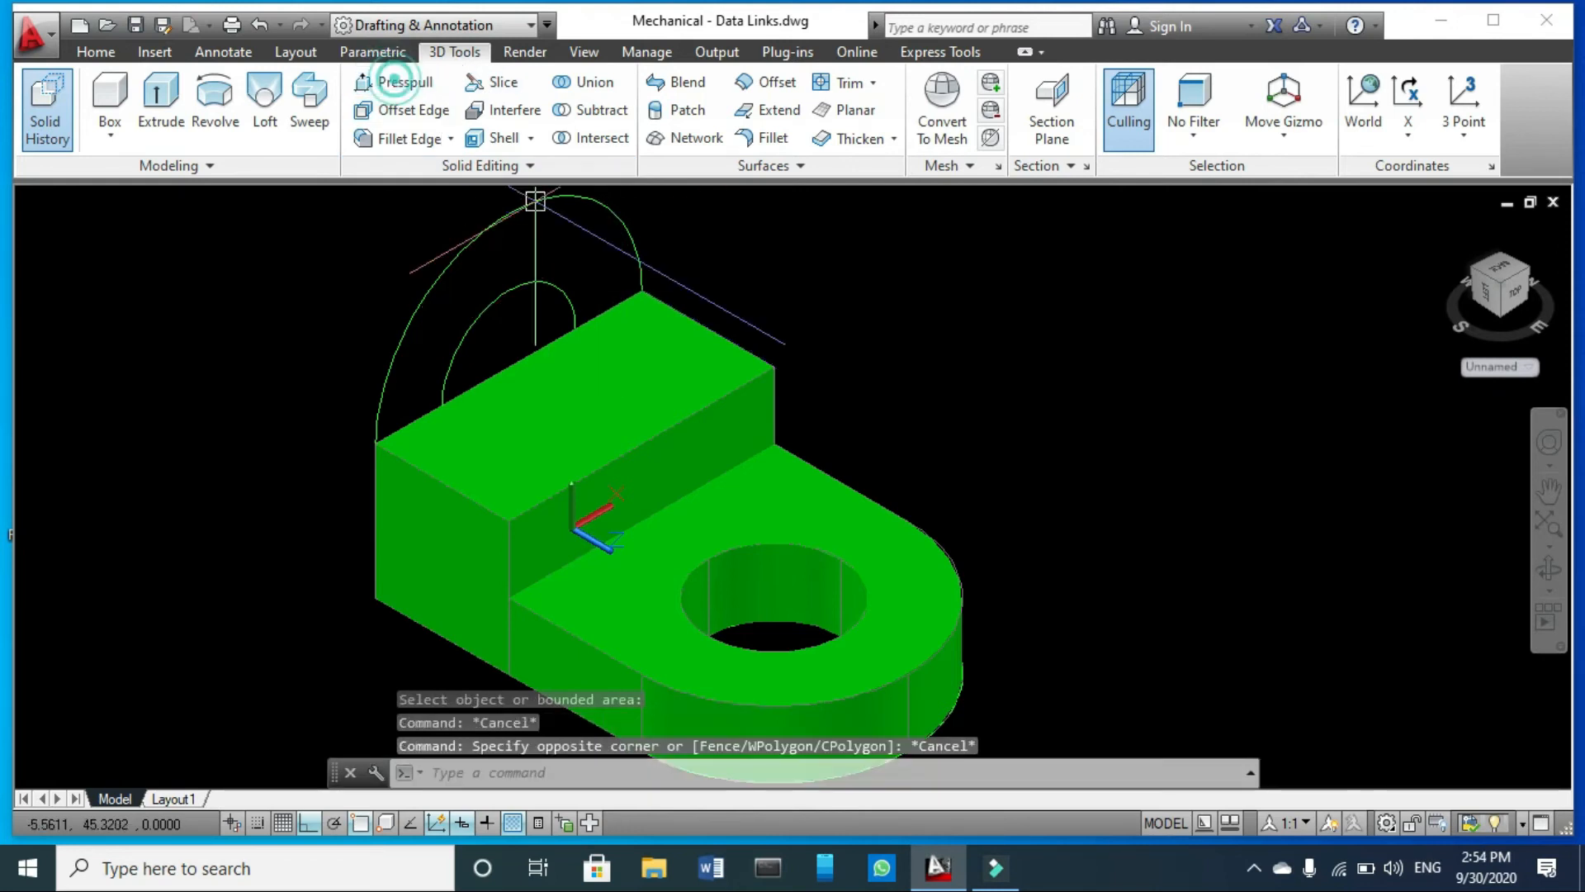
{"action": "key", "text": "Escape"}
{"action": "scroll", "coordinate": [575, 258], "scroll_direction": "up", "scroll_amount": 2}
{"action": "left_click", "coordinate": [605, 256]}
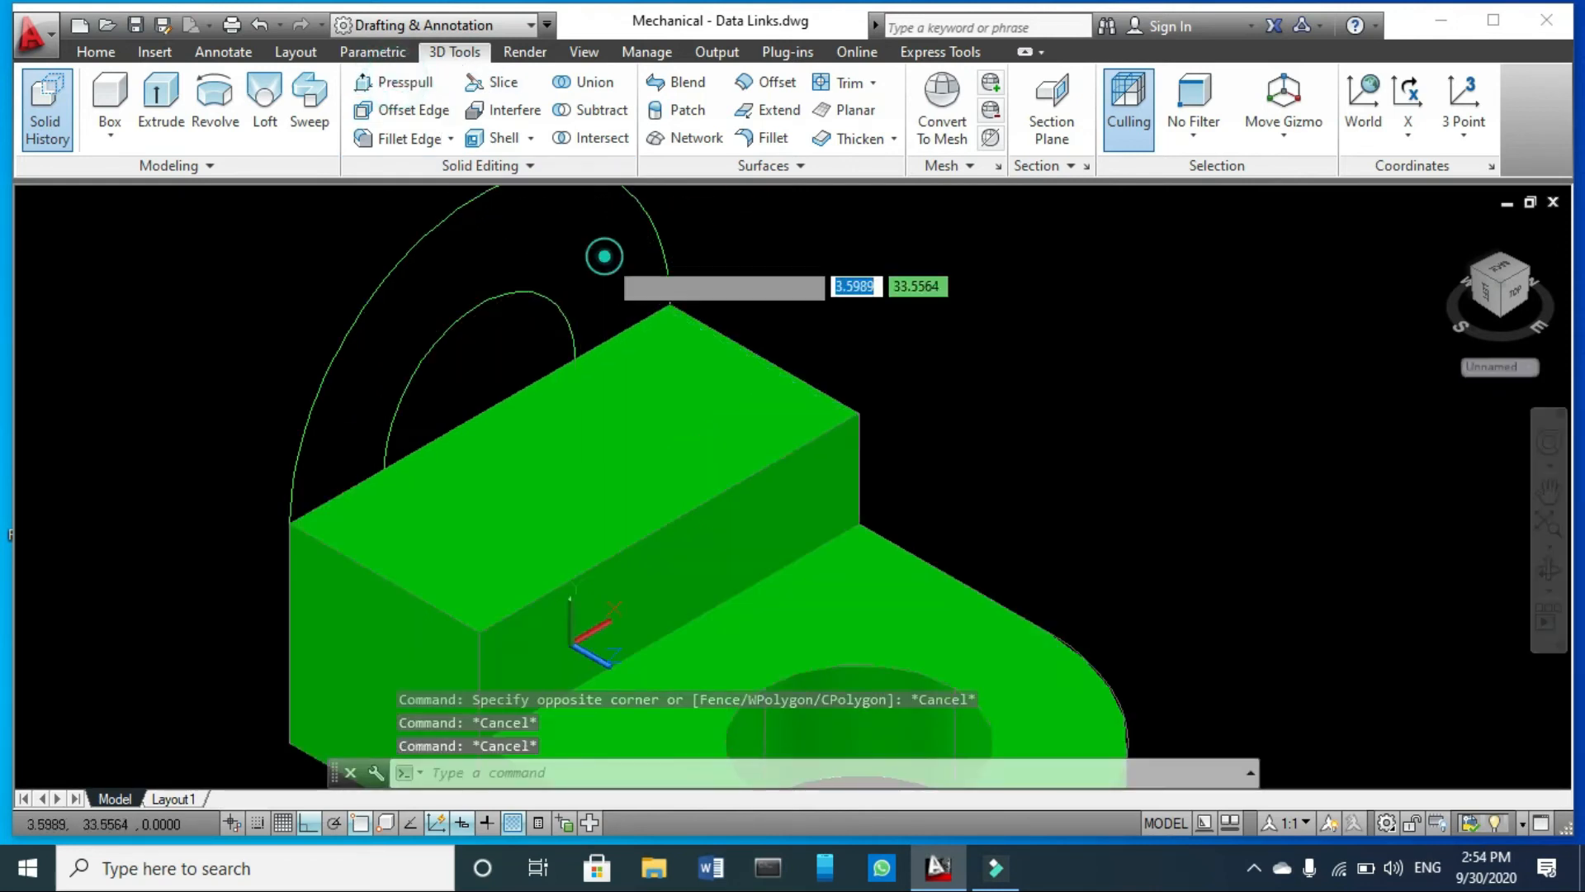
- Presspull the area between the two circles above the block by 10 units
{"action": "left_click", "coordinate": [396, 82]}
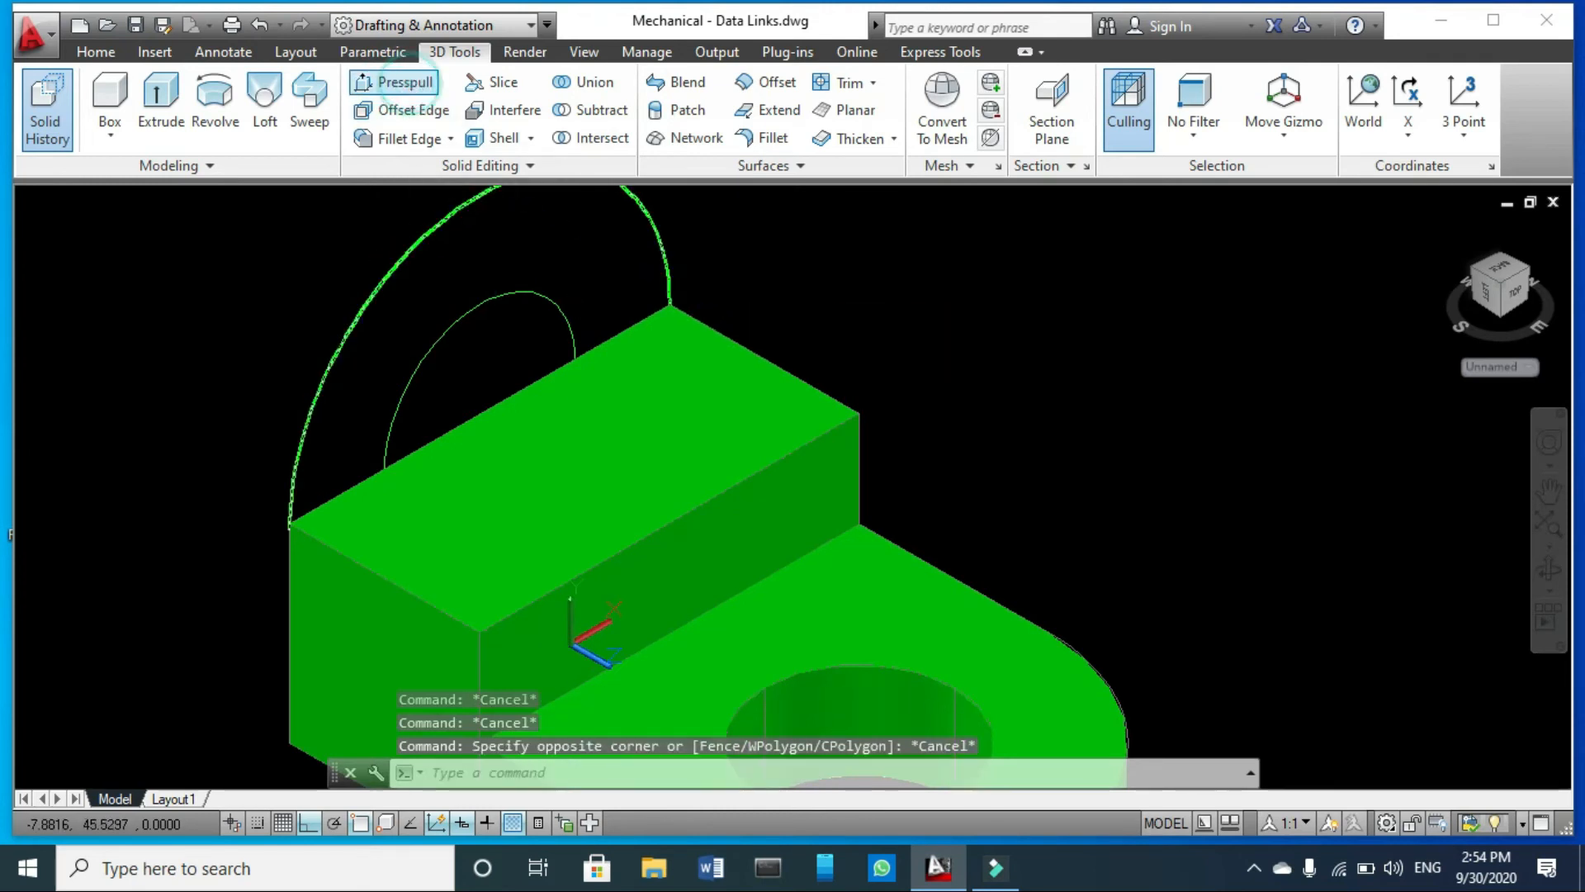
{"action": "scroll", "coordinate": [541, 276], "scroll_direction": "down", "scroll_amount": 2}
{"action": "left_click", "coordinate": [555, 257]}
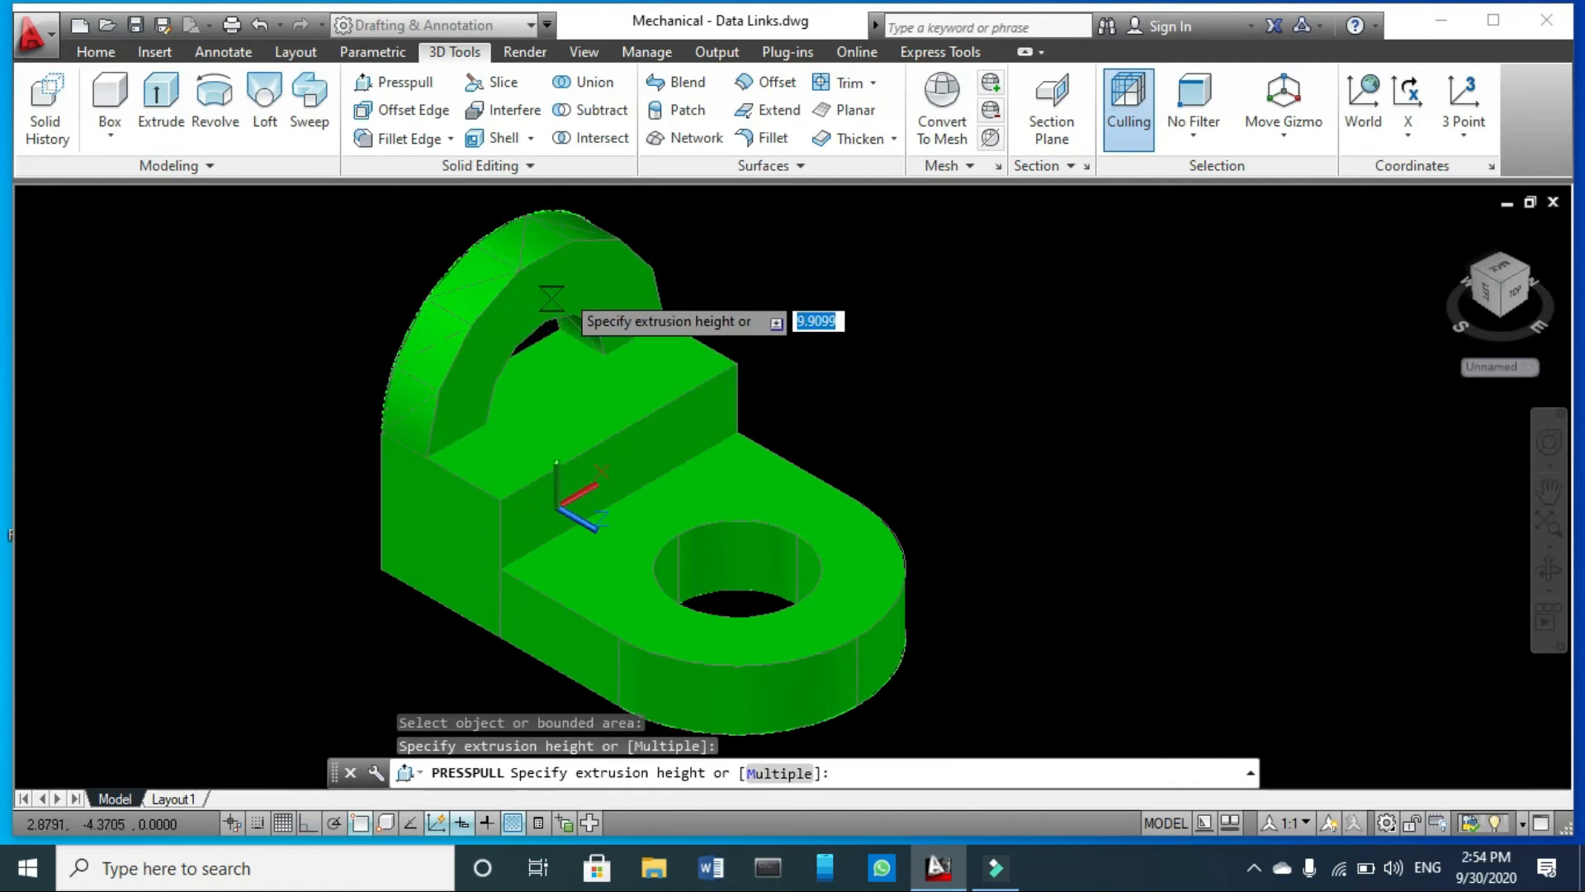
{"action": "type", "text": "10"}
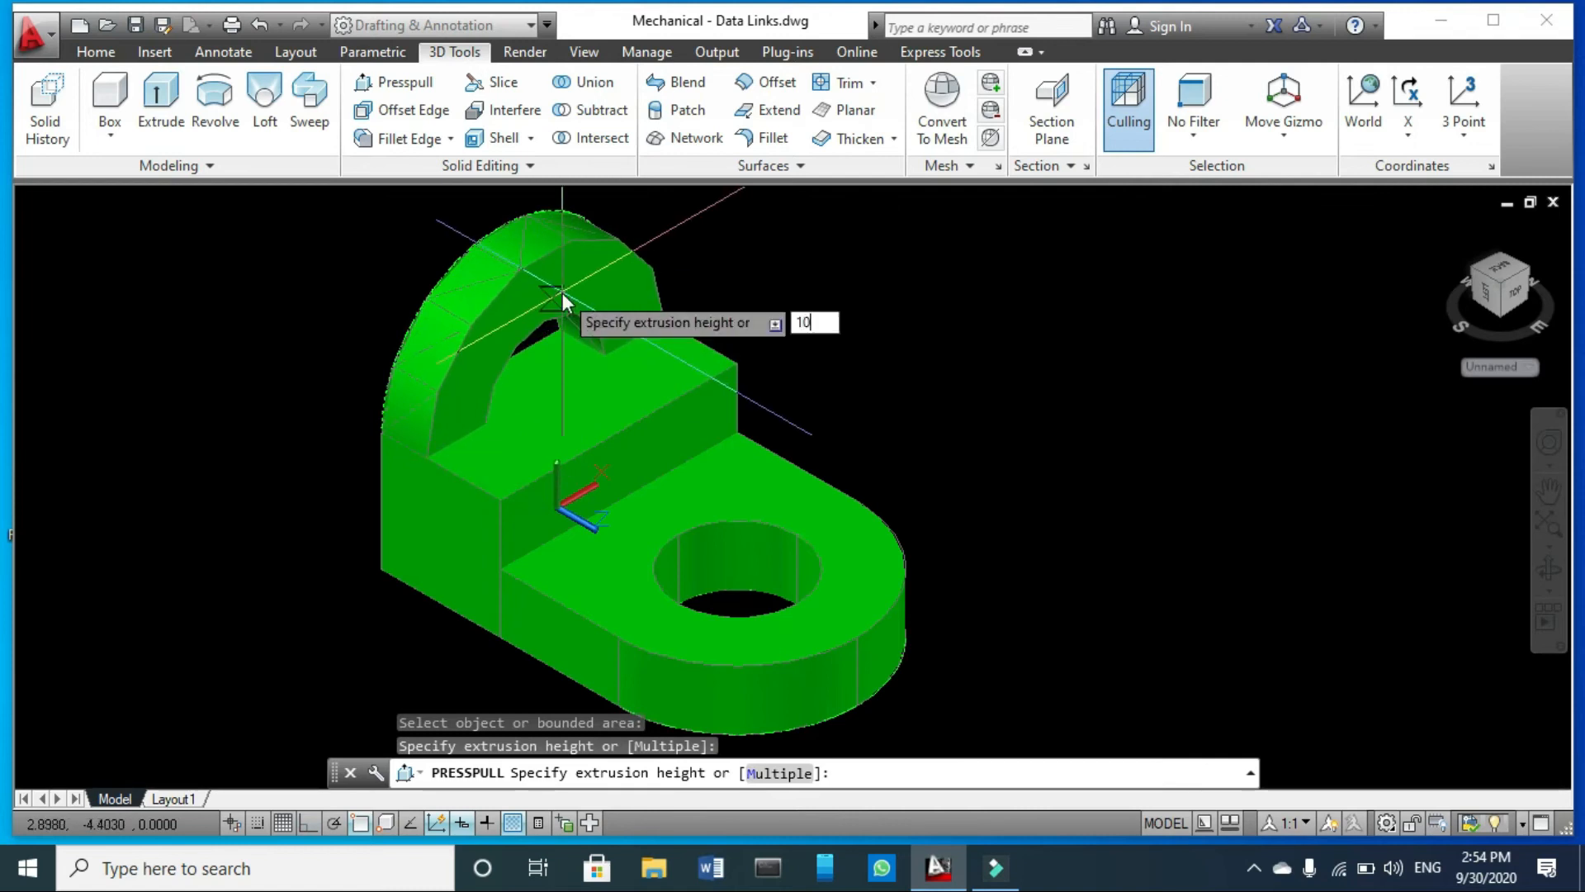
{"action": "key", "text": "Return"}
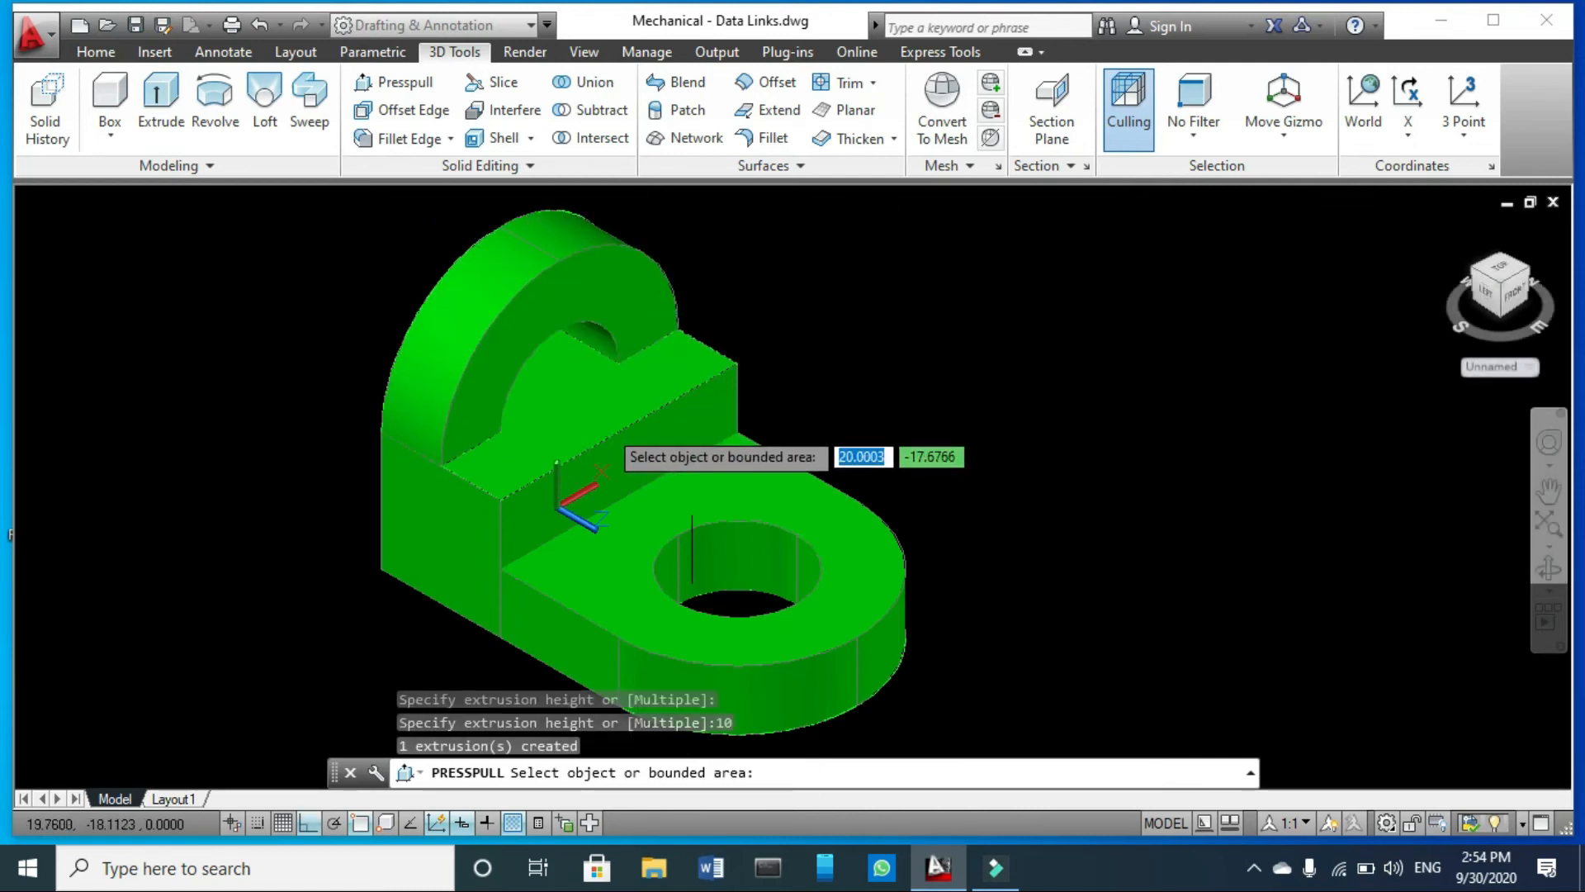
{"action": "scroll", "coordinate": [578, 351], "scroll_direction": "up", "scroll_amount": 2}
{"action": "scroll", "coordinate": [576, 348], "scroll_direction": "up", "scroll_amount": 3}
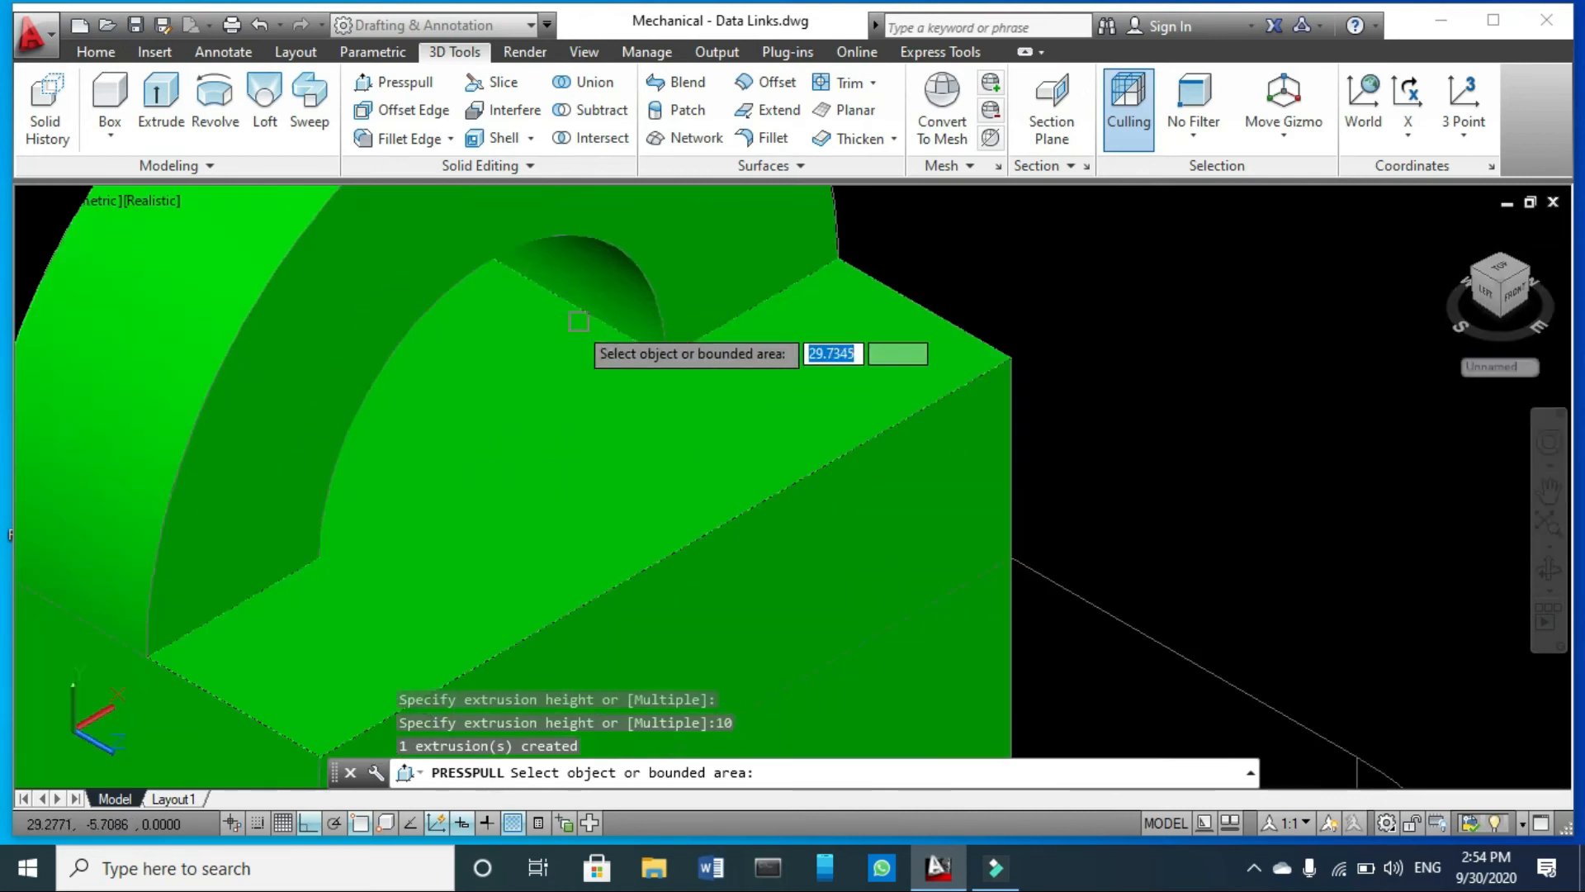
{"action": "scroll", "coordinate": [570, 340], "scroll_direction": "down", "scroll_amount": 5}
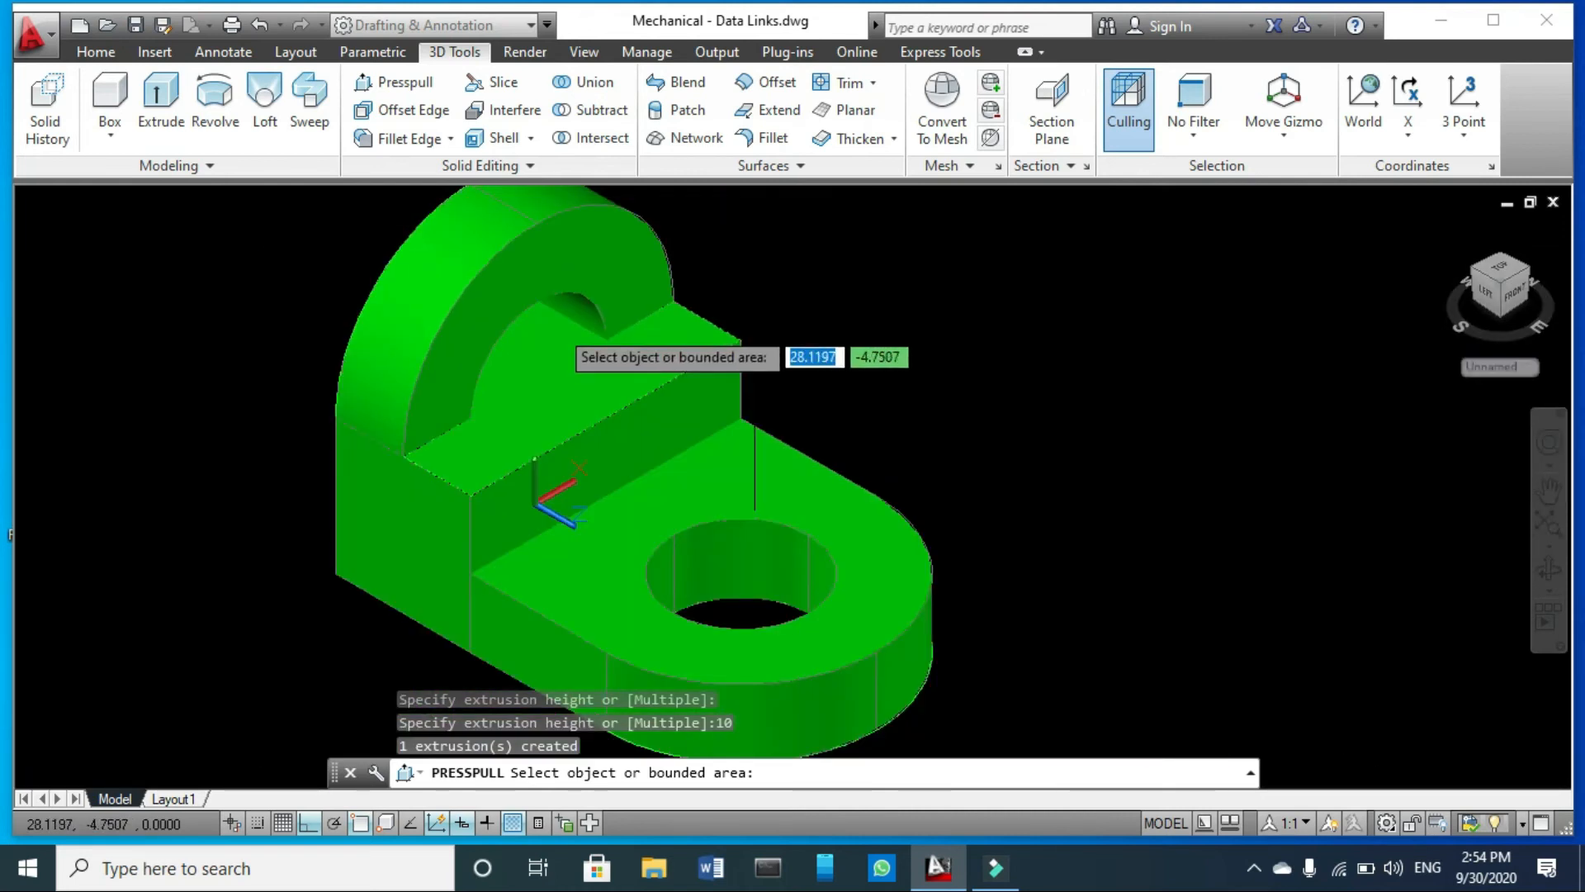
{"action": "left_click", "coordinate": [562, 332]}
{"action": "key", "text": "Escape"}
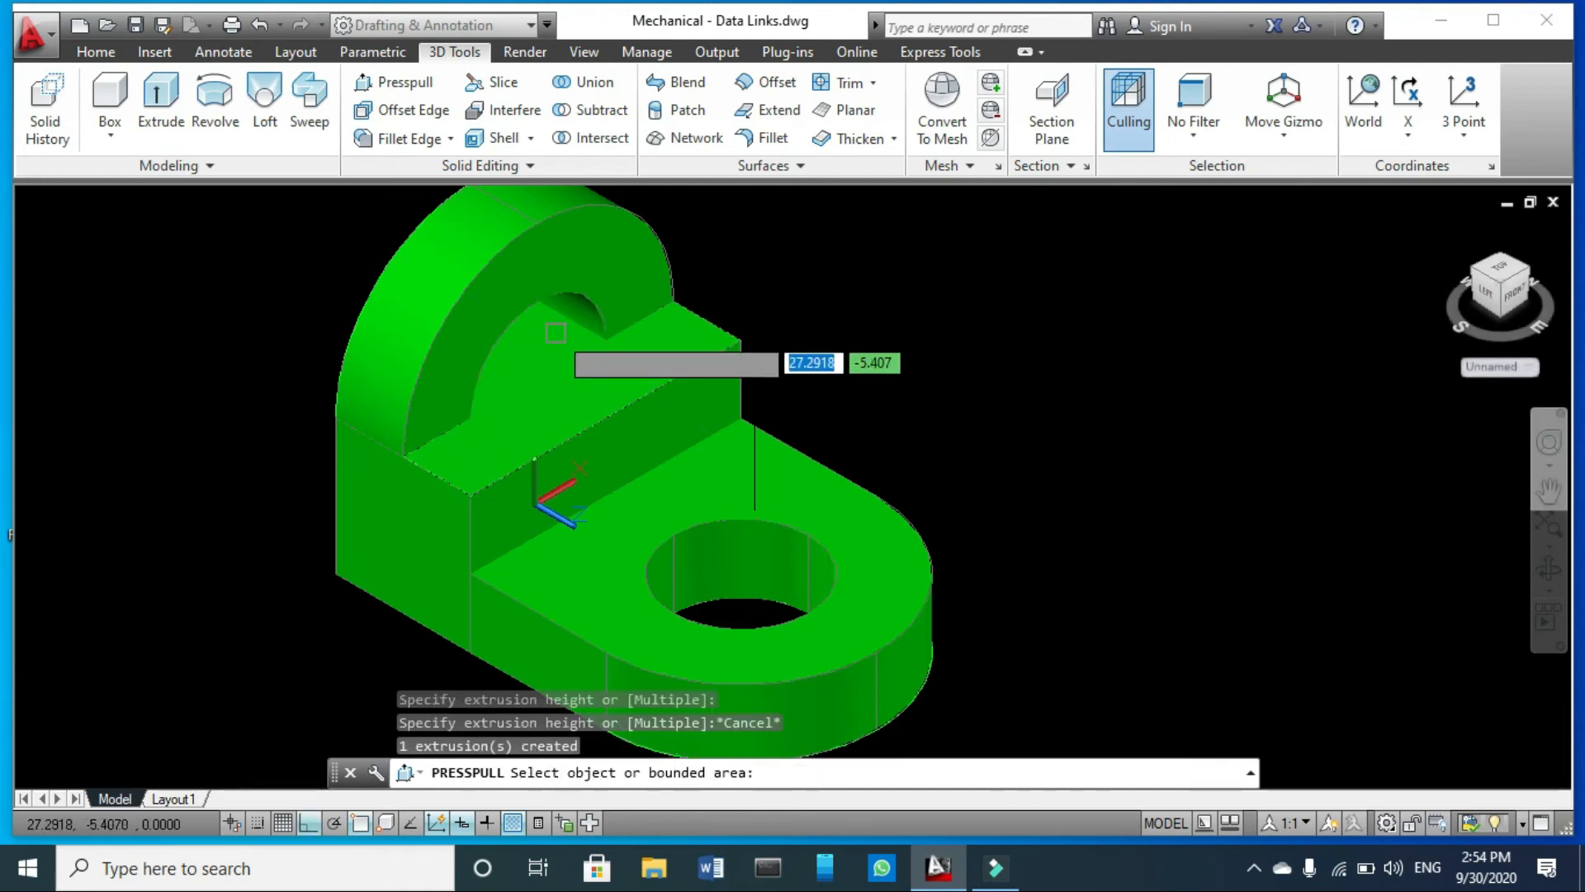
- End the Presspull command and undo the extrusion of the area between the two circles
{"action": "key", "text": "ctrl+z"}
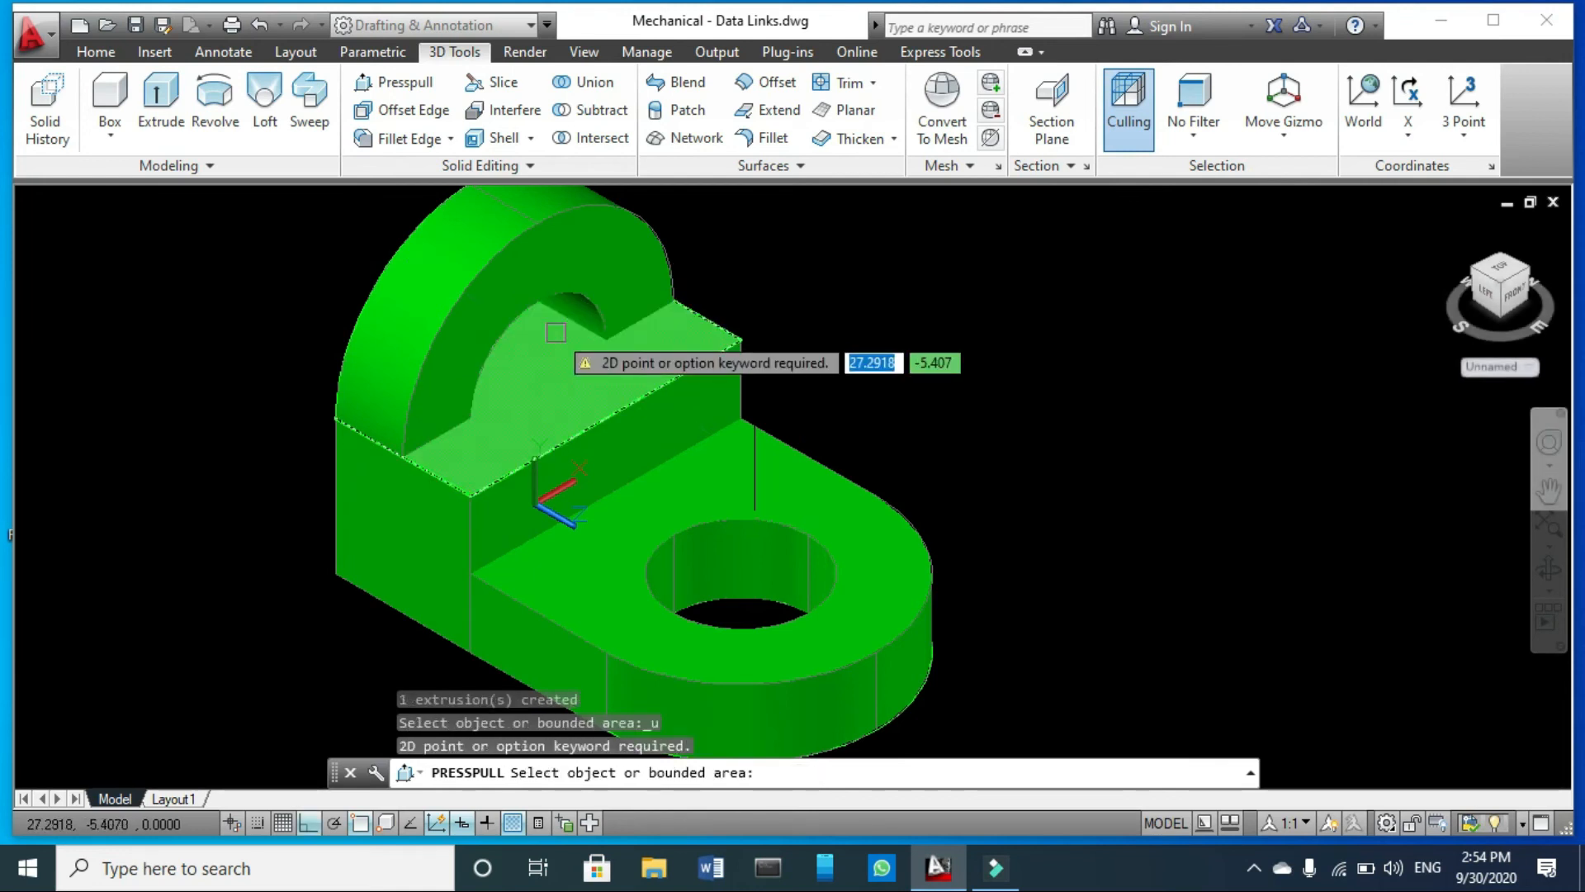
{"action": "key", "text": "Return"}
{"action": "key", "text": "ctrl+z"}
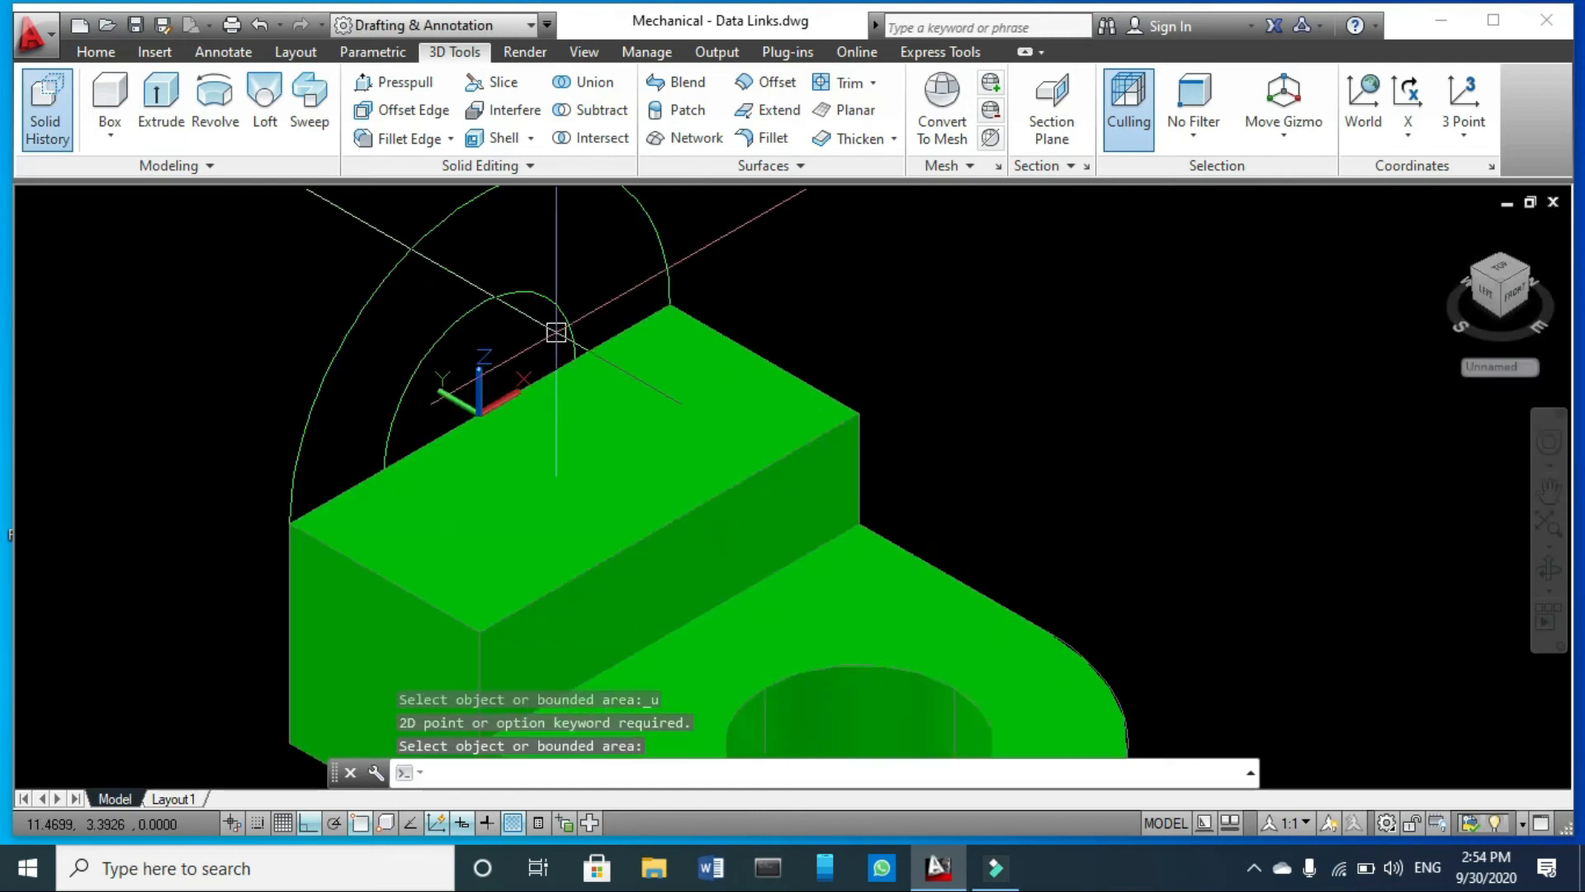
{"action": "scroll", "coordinate": [510, 355], "scroll_direction": "up", "scroll_amount": 3}
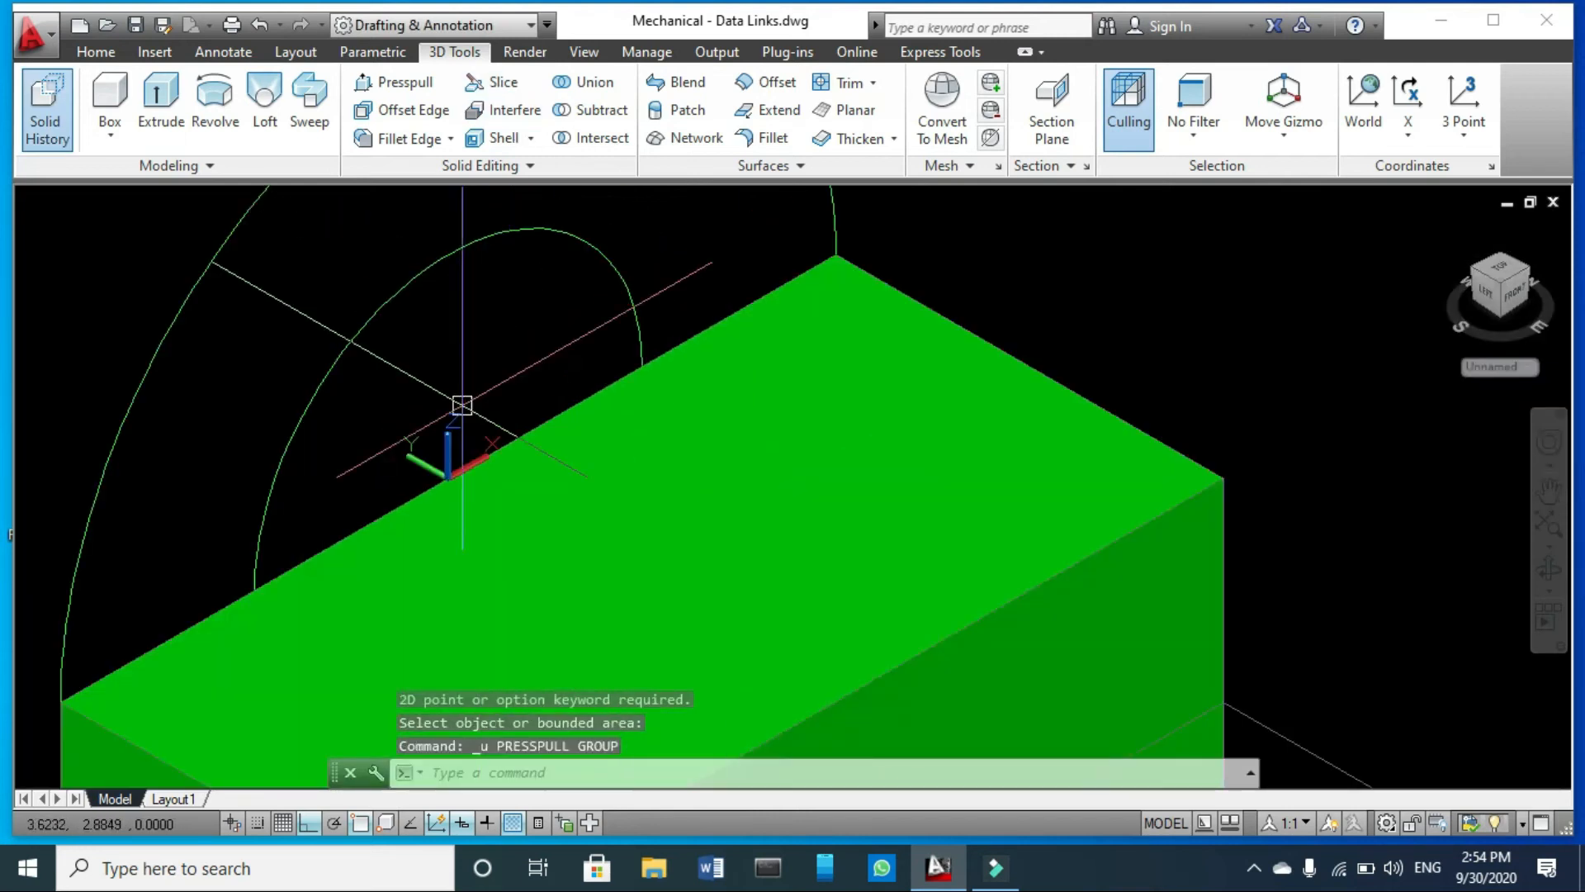
{"action": "scroll", "coordinate": [504, 349], "scroll_direction": "down", "scroll_amount": 4}
{"action": "scroll", "coordinate": [525, 268], "scroll_direction": "up", "scroll_amount": 2}
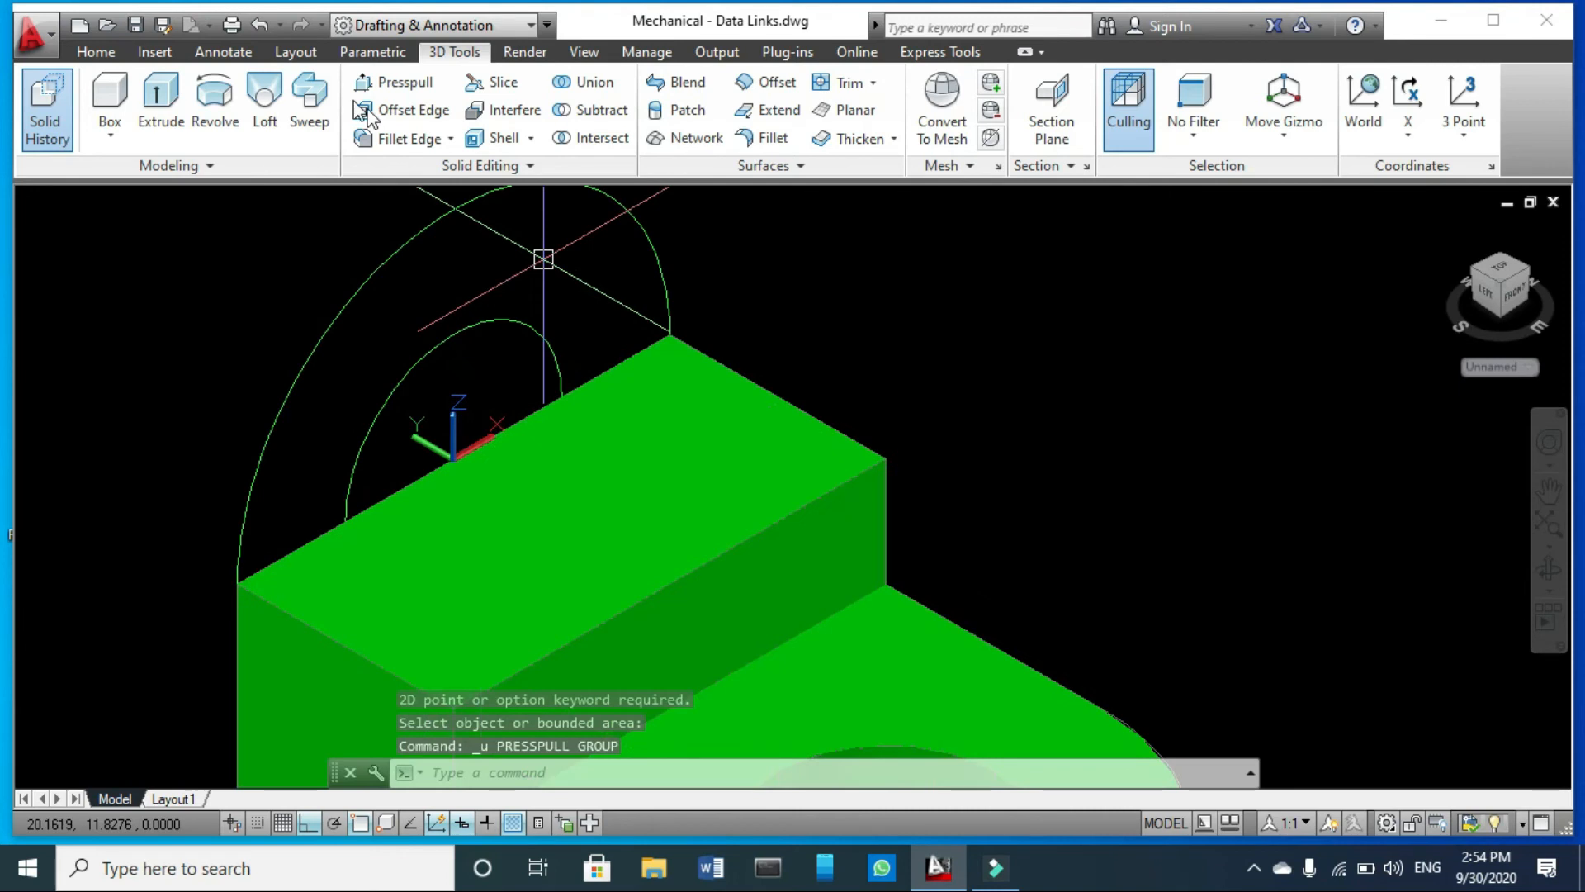
{"action": "left_click", "coordinate": [417, 86]}
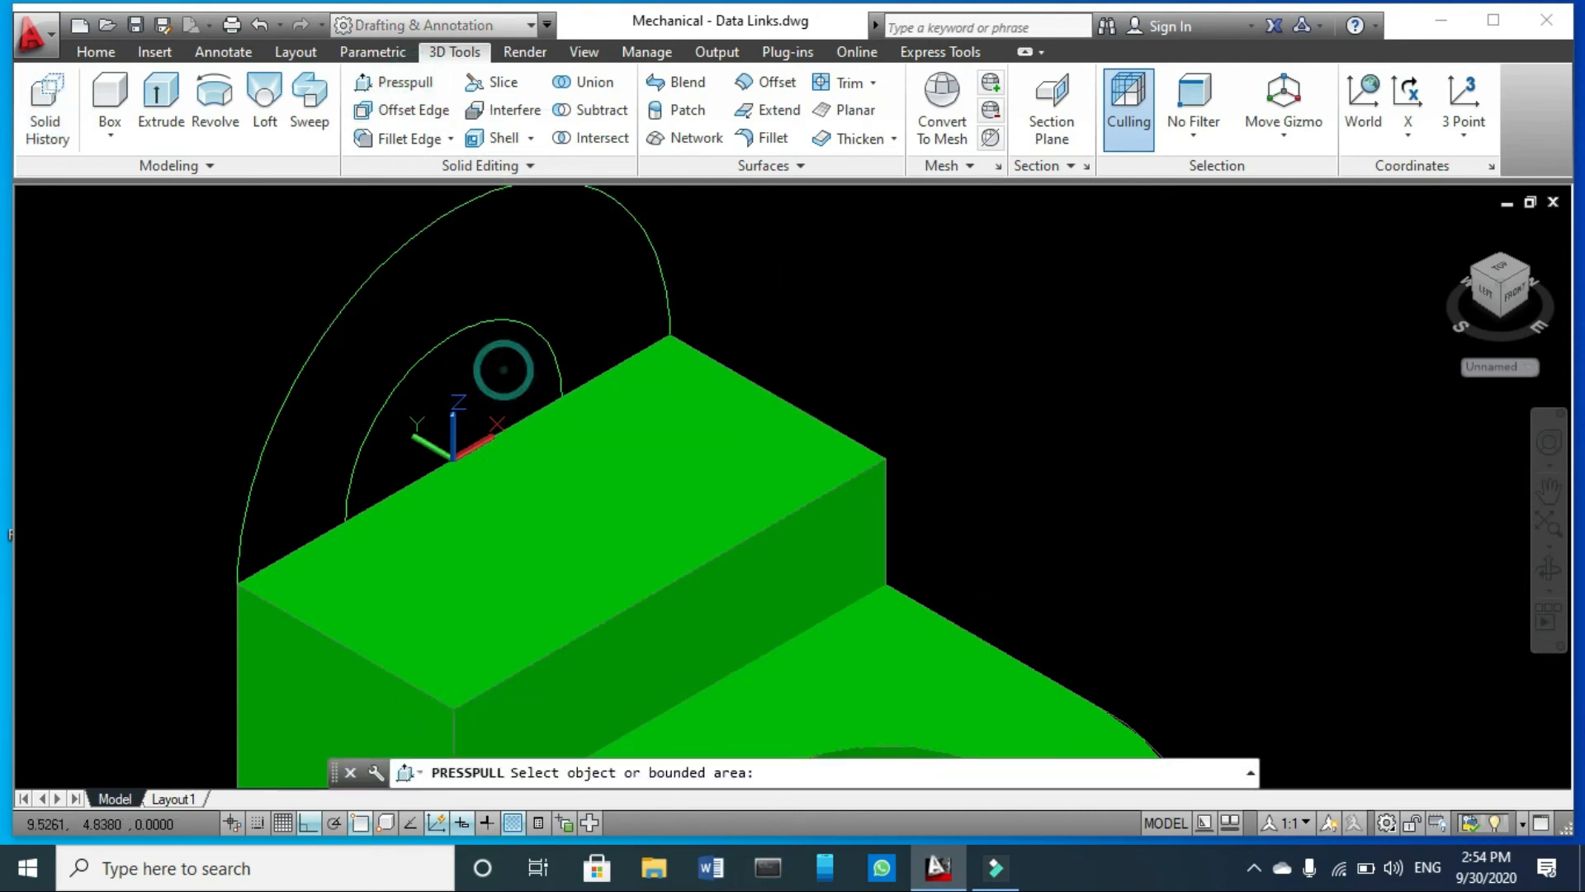
{"action": "left_click", "coordinate": [503, 369]}
{"action": "left_click", "coordinate": [496, 350]}
{"action": "key", "text": "Return"}
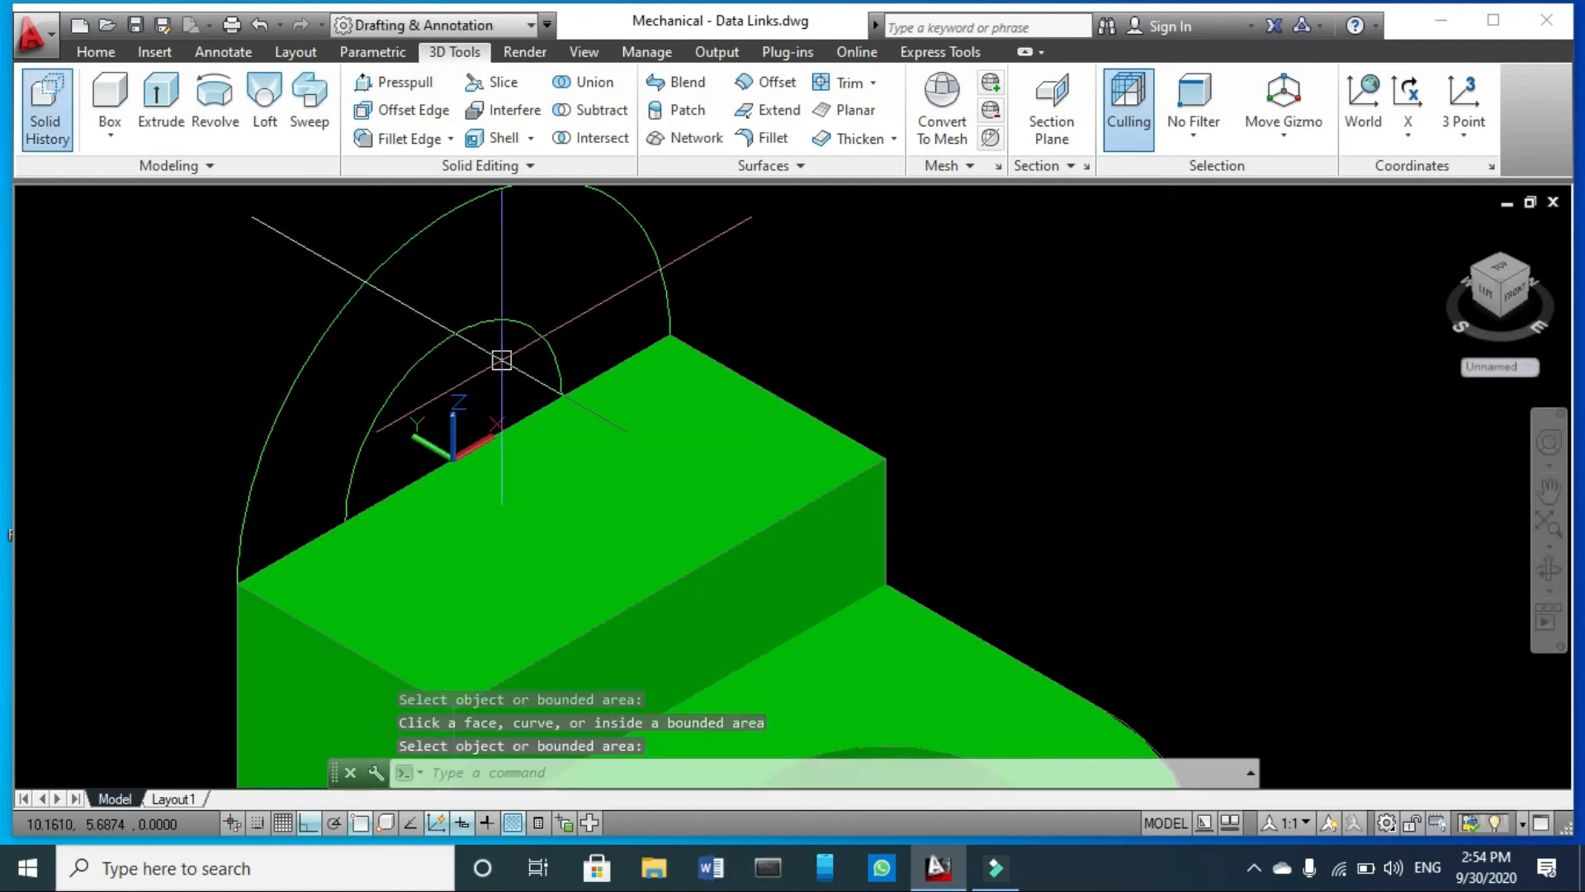
- Presspull the inner circle above the block's rear top edge forward by 20 units
{"action": "left_click", "coordinate": [403, 82]}
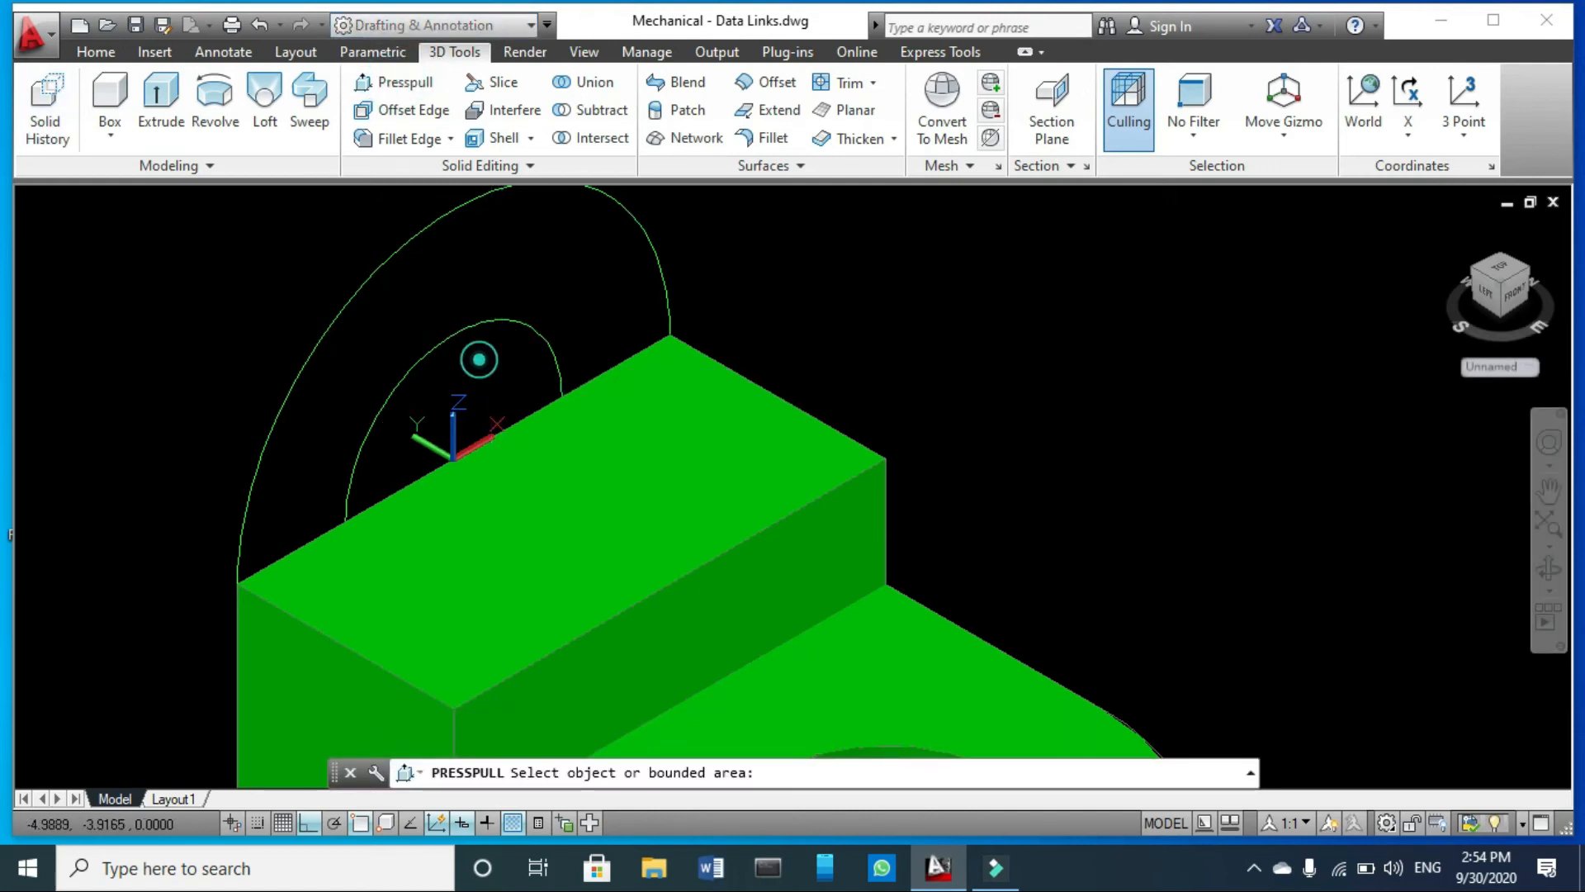
{"action": "left_click", "coordinate": [466, 326]}
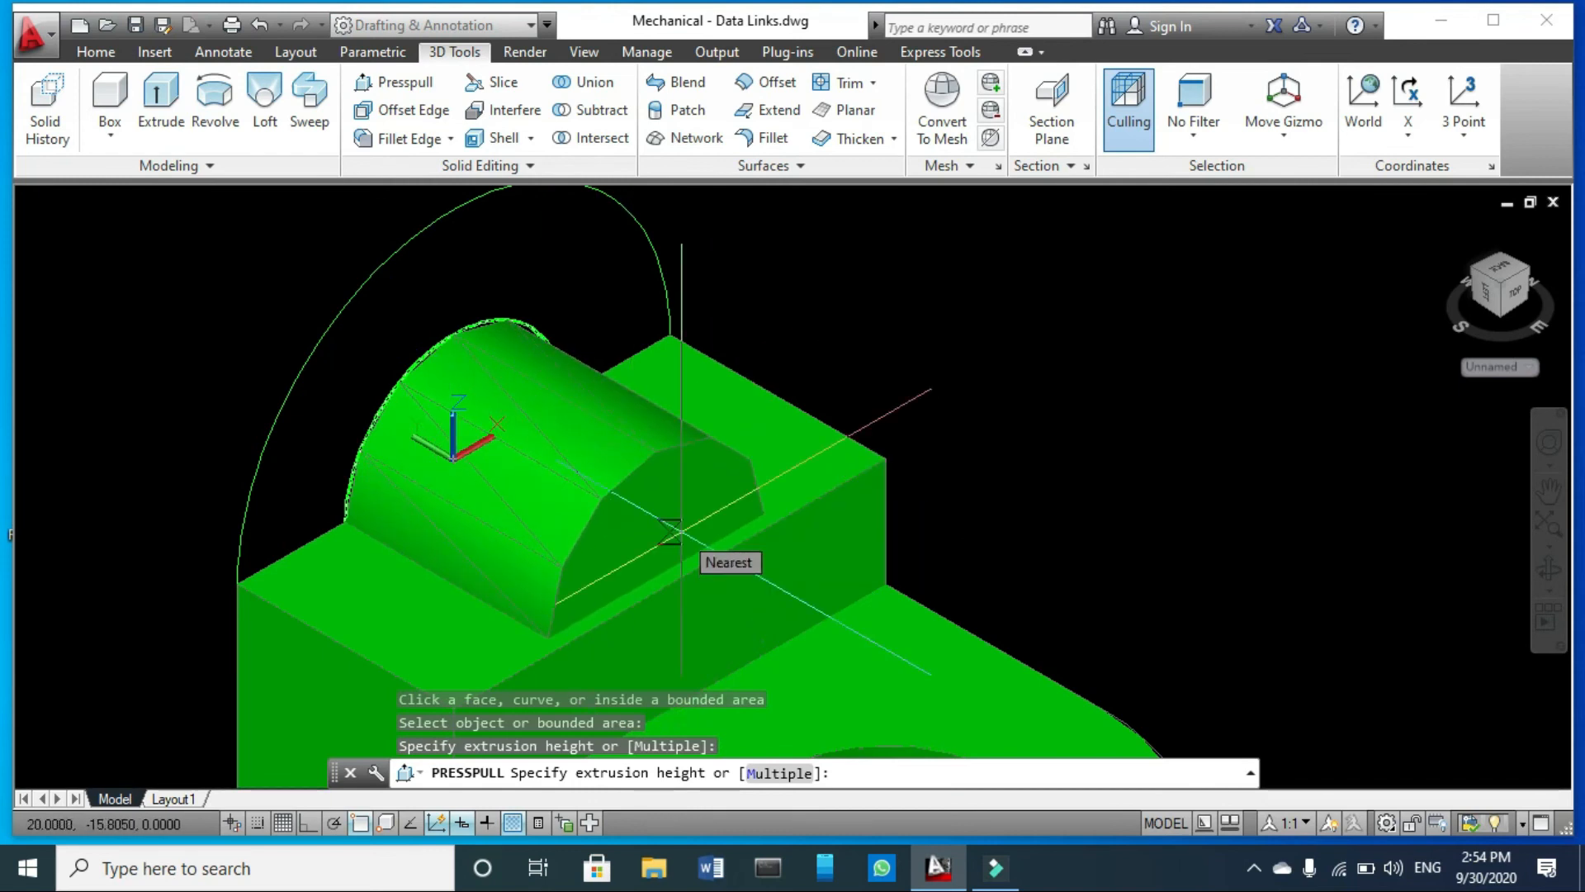
{"action": "type", "text": "2"}
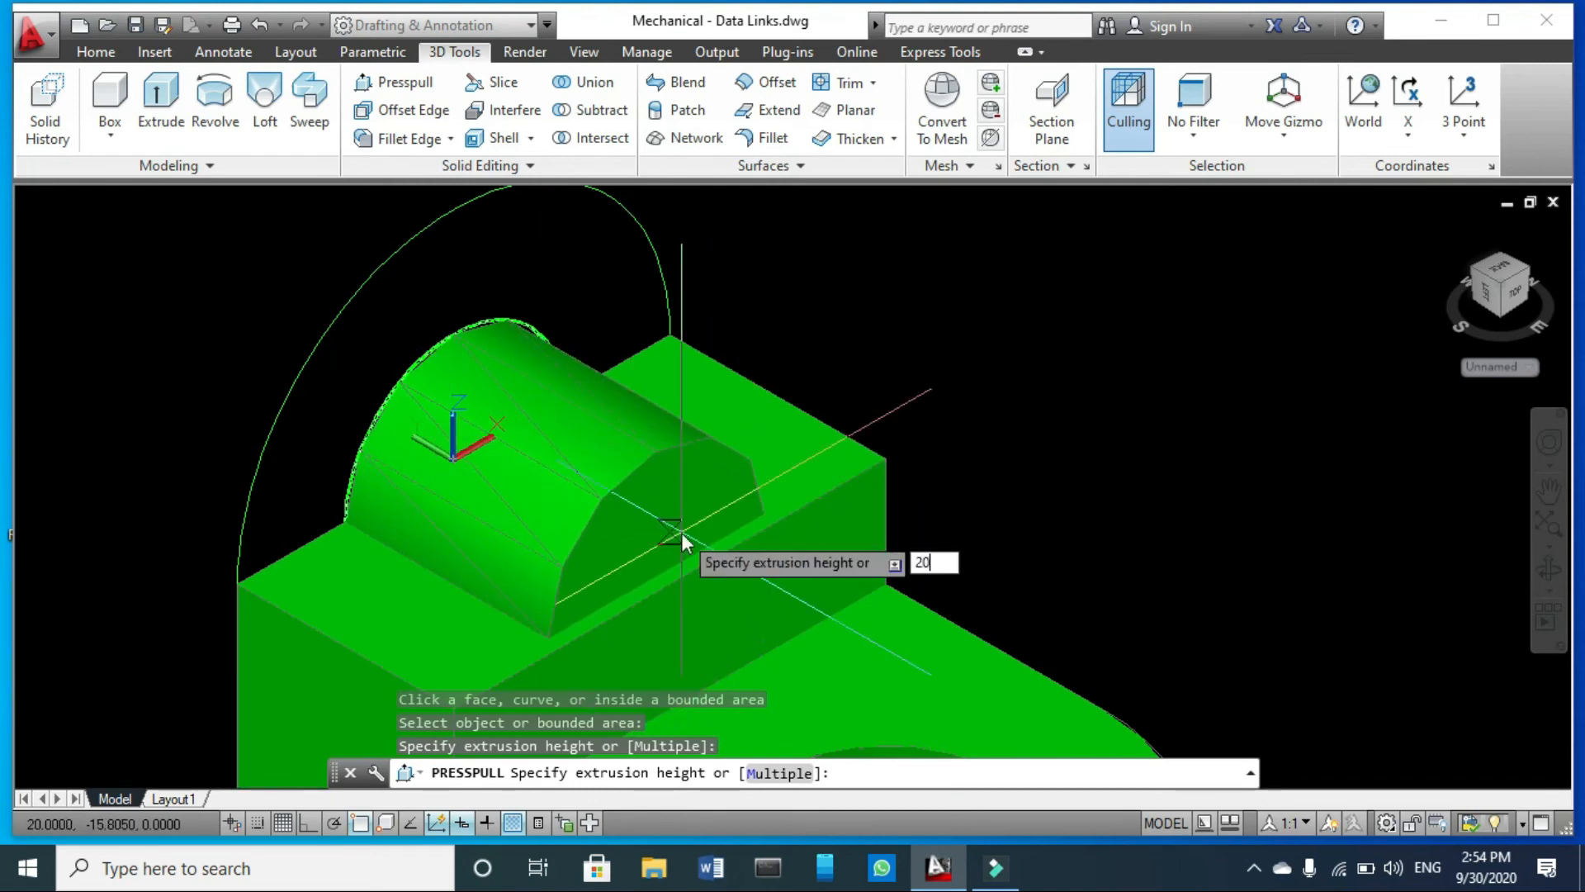
{"action": "type", "text": "0"}
{"action": "key", "text": "Return"}
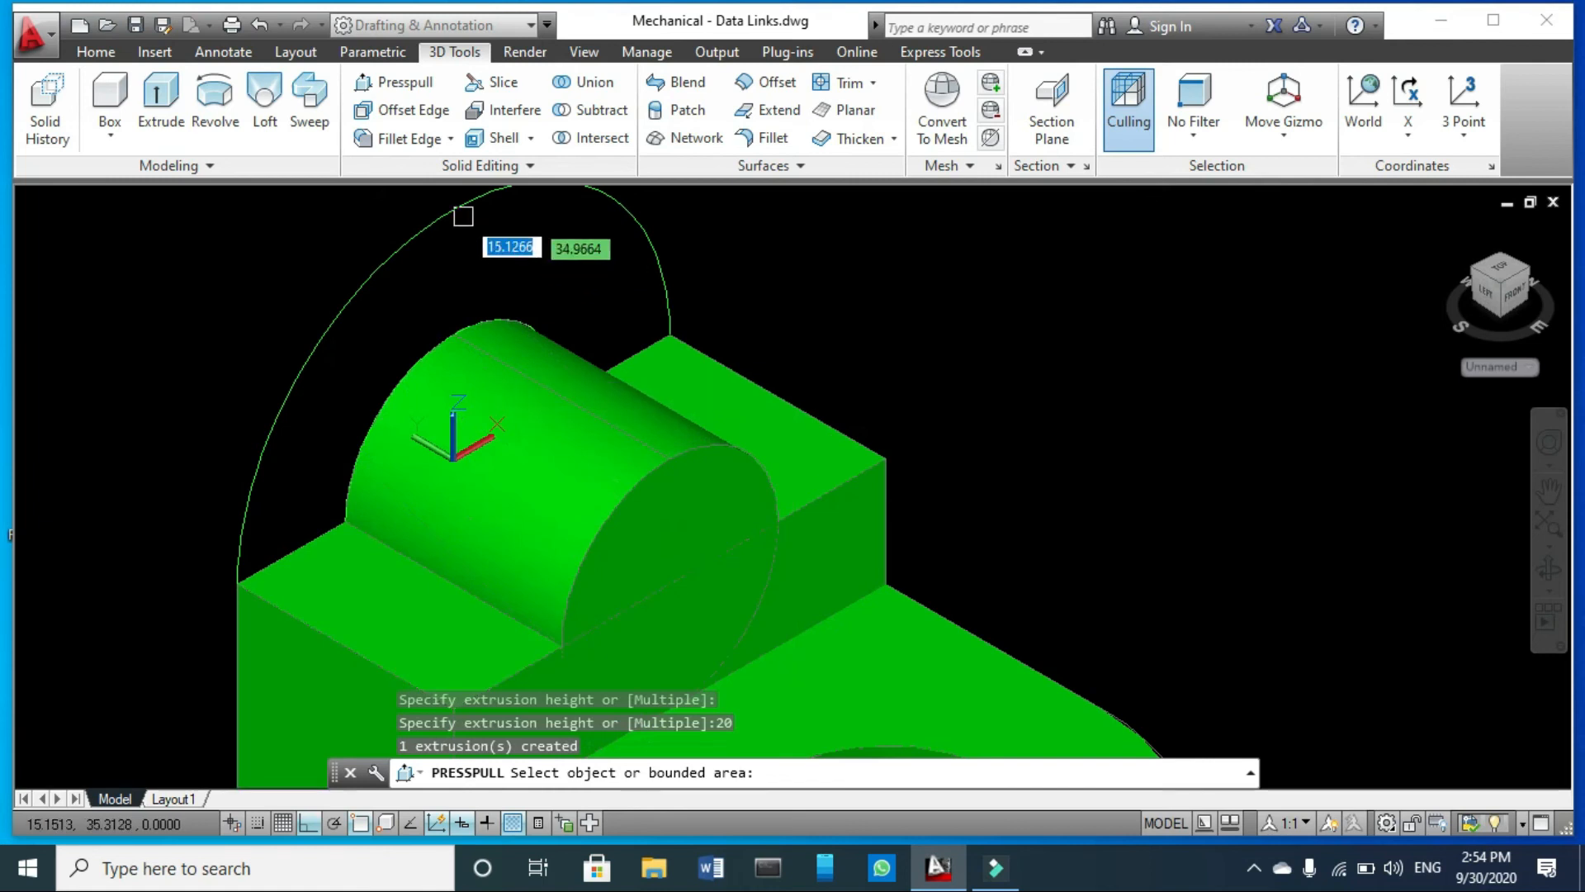
- Presspull the outer circle forward by 10 units to form the arched lug, and end the command
{"action": "left_click", "coordinate": [462, 216]}
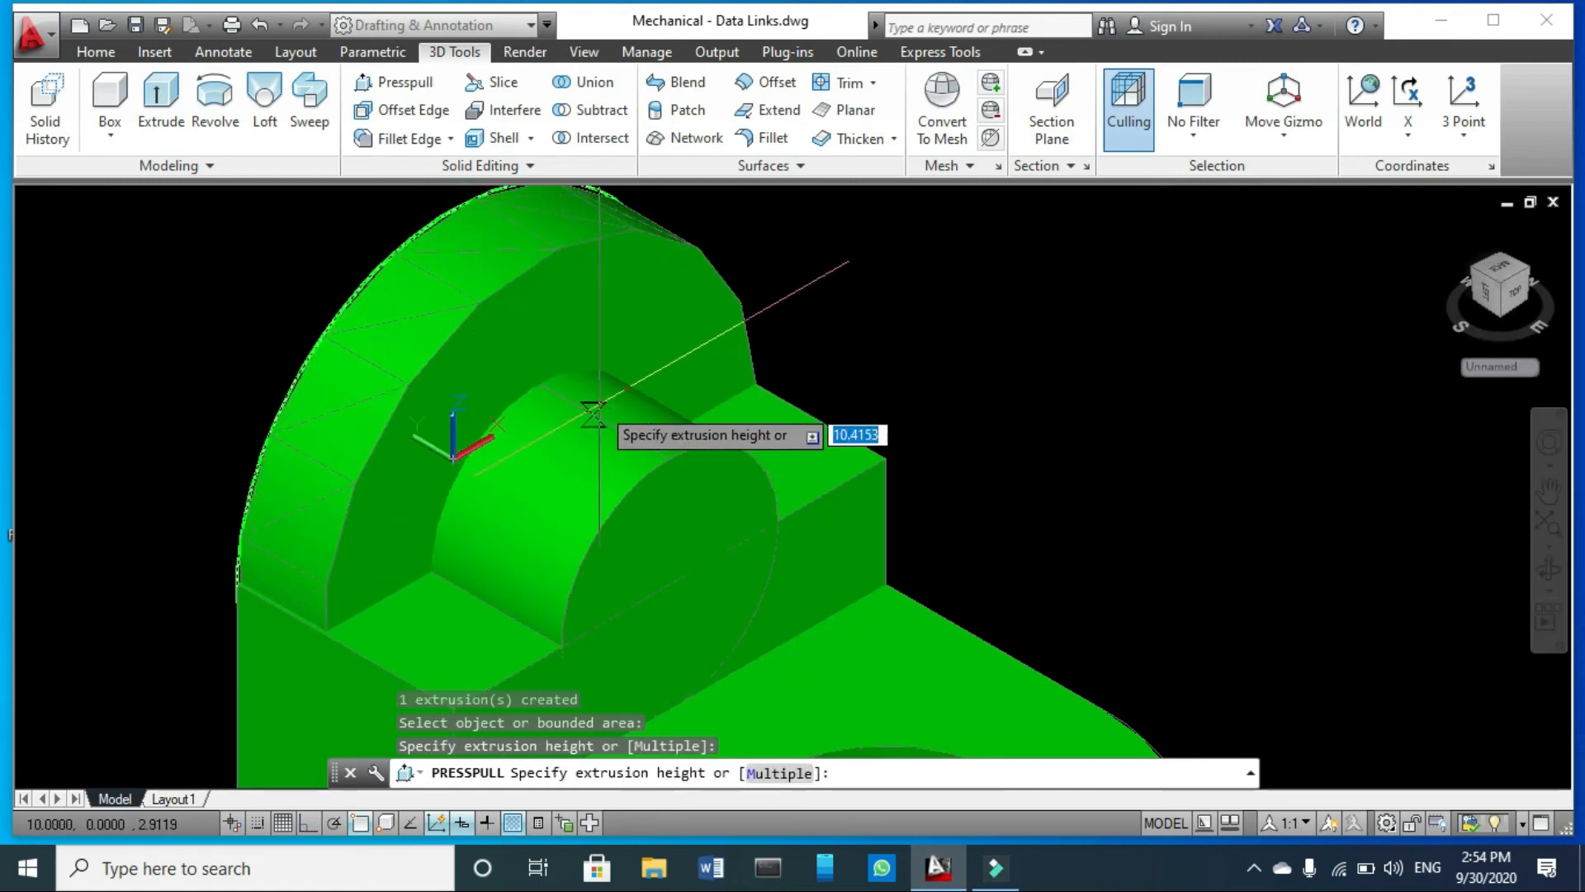
{"action": "key", "text": "Return"}
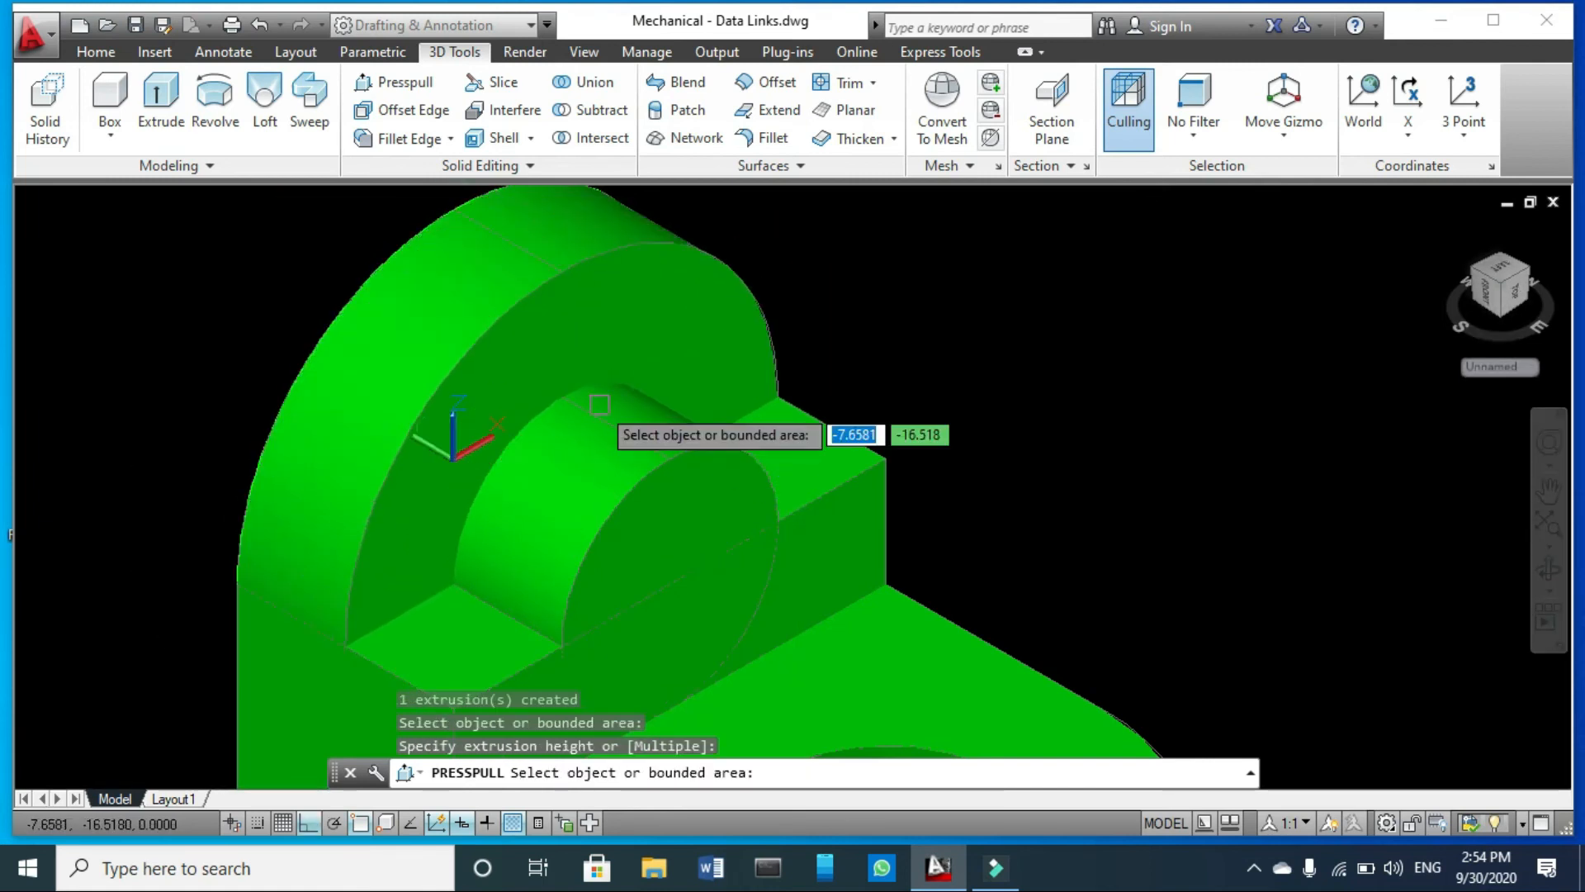
{"action": "scroll", "coordinate": [573, 371], "scroll_direction": "down", "scroll_amount": 3}
{"action": "scroll", "coordinate": [658, 441], "scroll_direction": "up", "scroll_amount": 3}
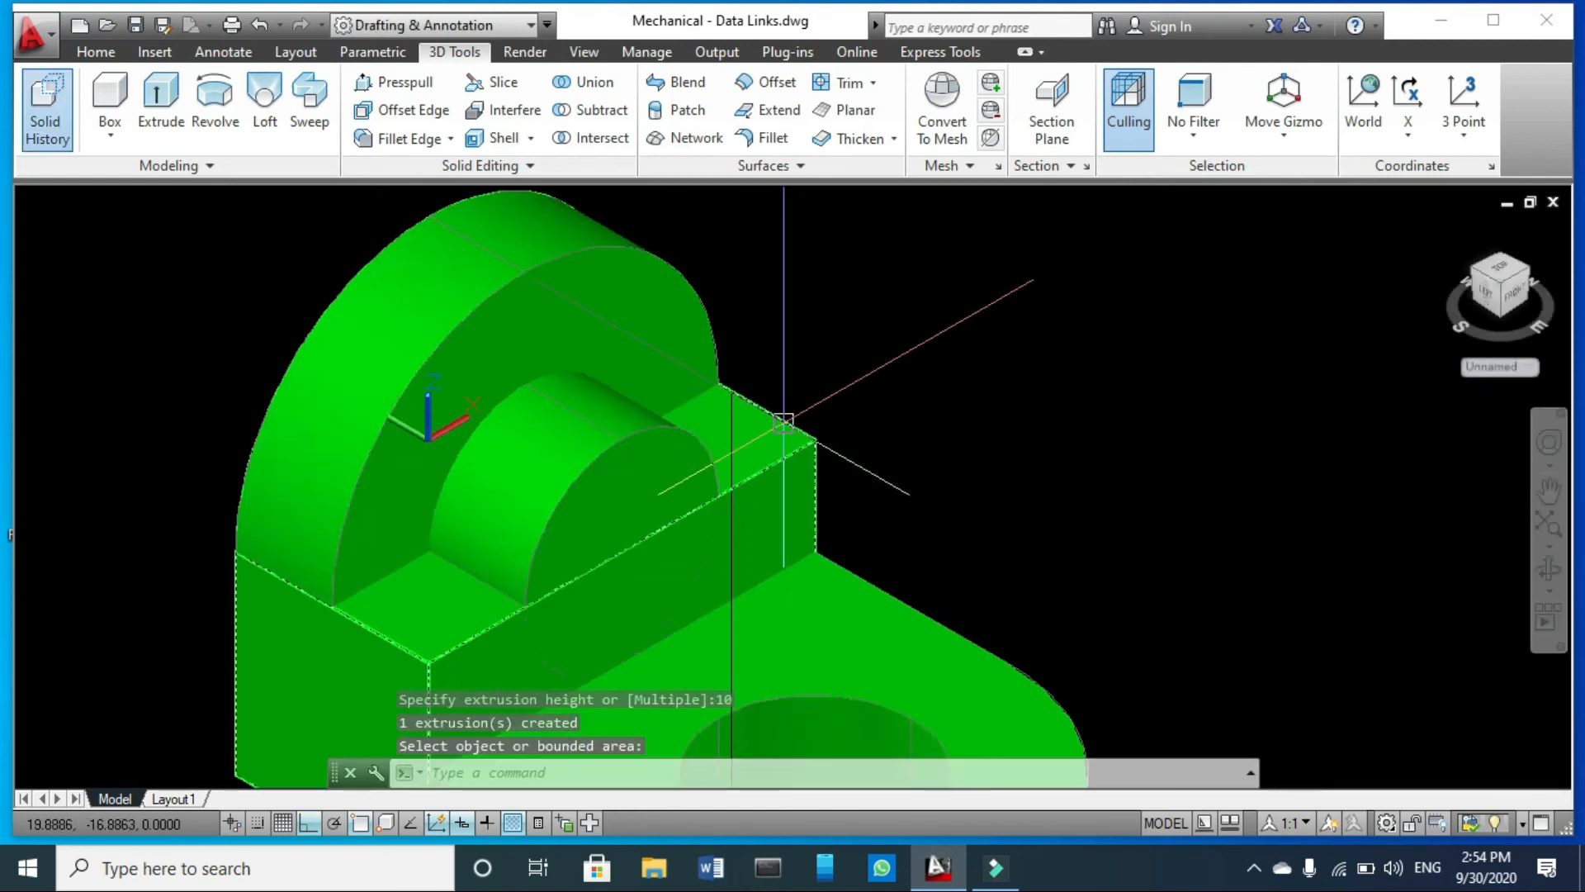
{"action": "key", "text": "Escape"}
- Union the raised block with the arched lug
{"action": "left_click", "coordinate": [592, 81]}
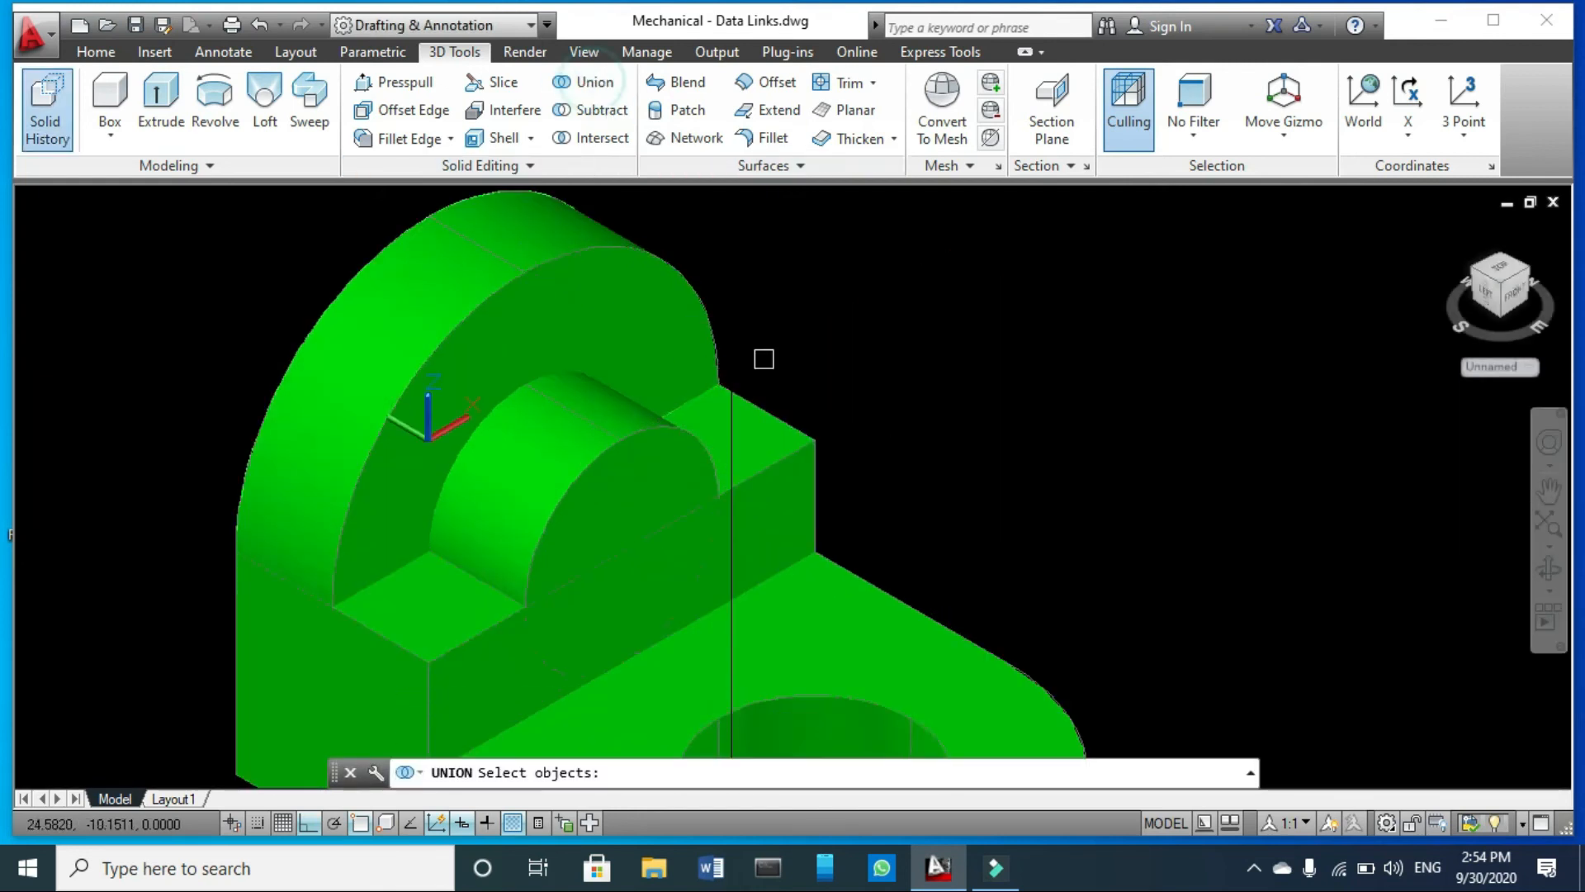
{"action": "left_click", "coordinate": [792, 460]}
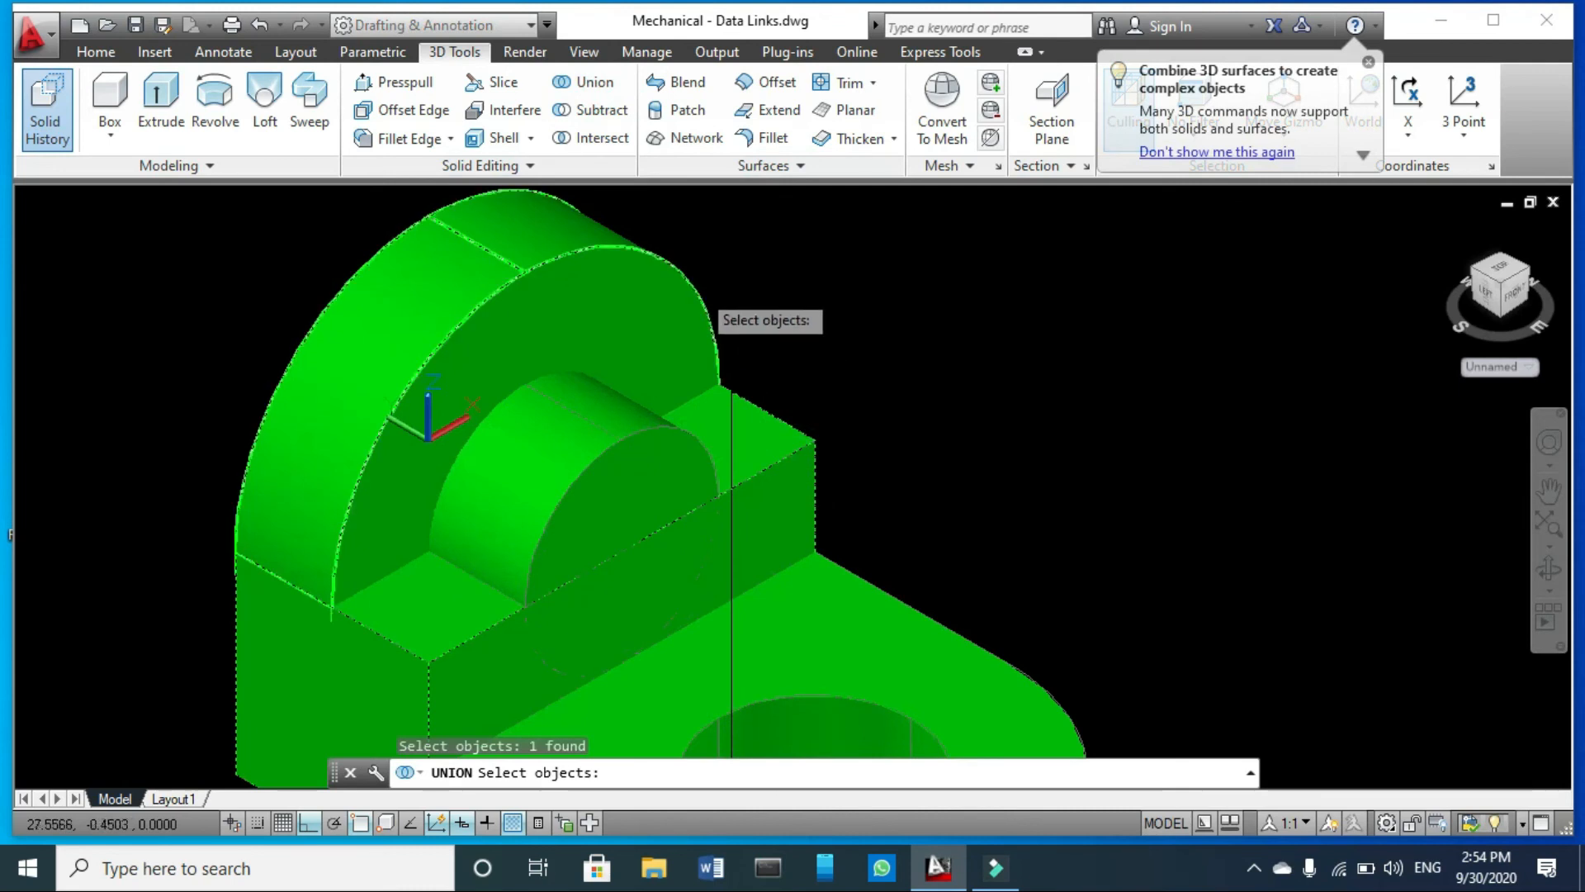
{"action": "left_click", "coordinate": [691, 286]}
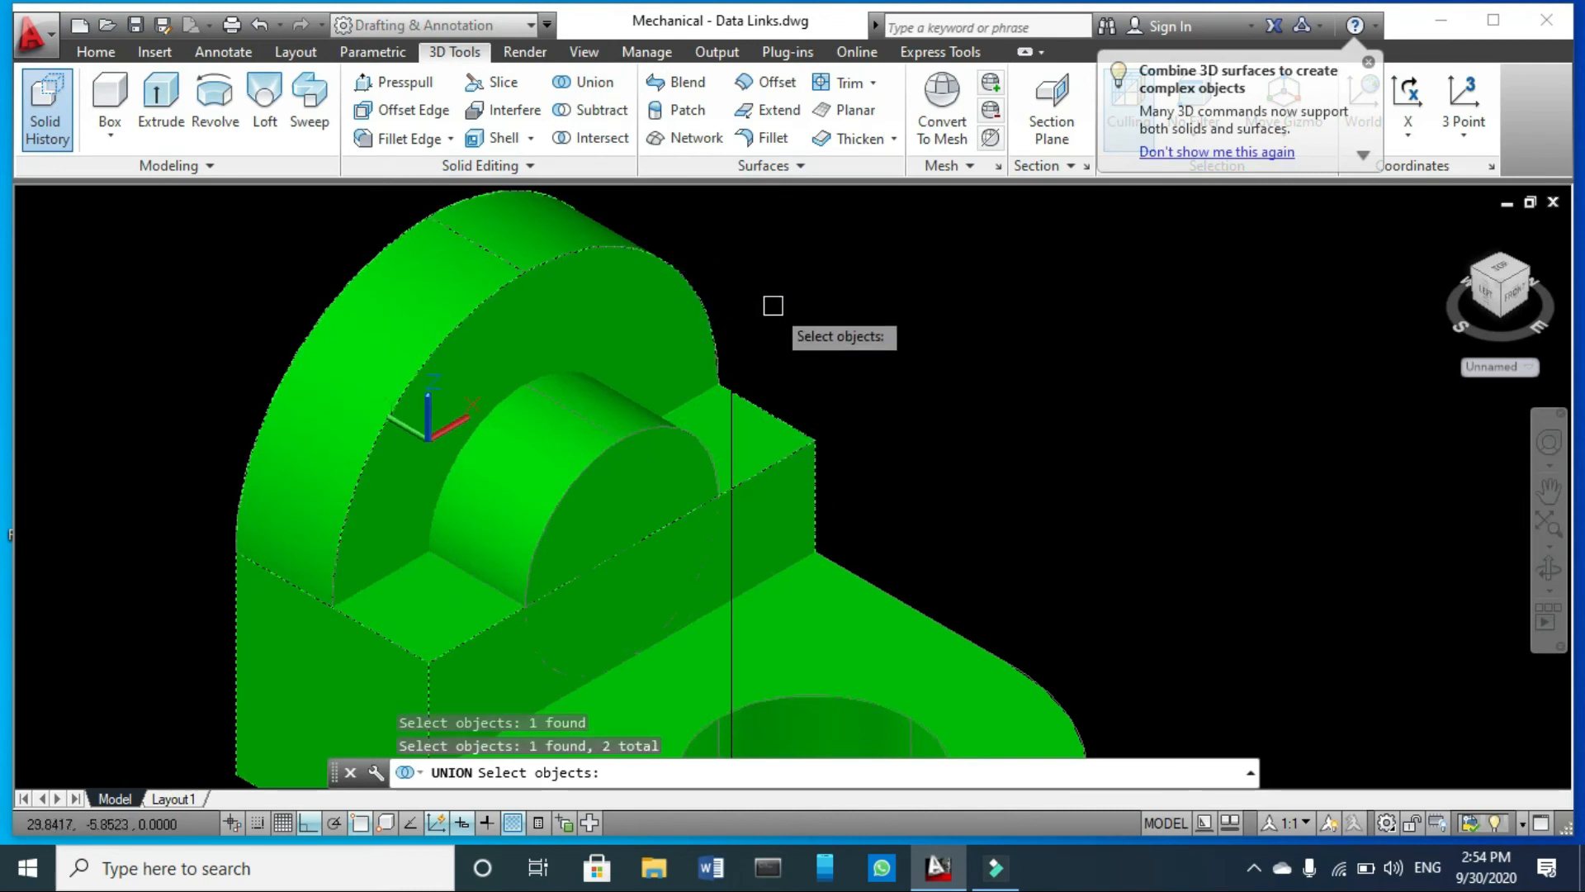
{"action": "key", "text": "Return"}
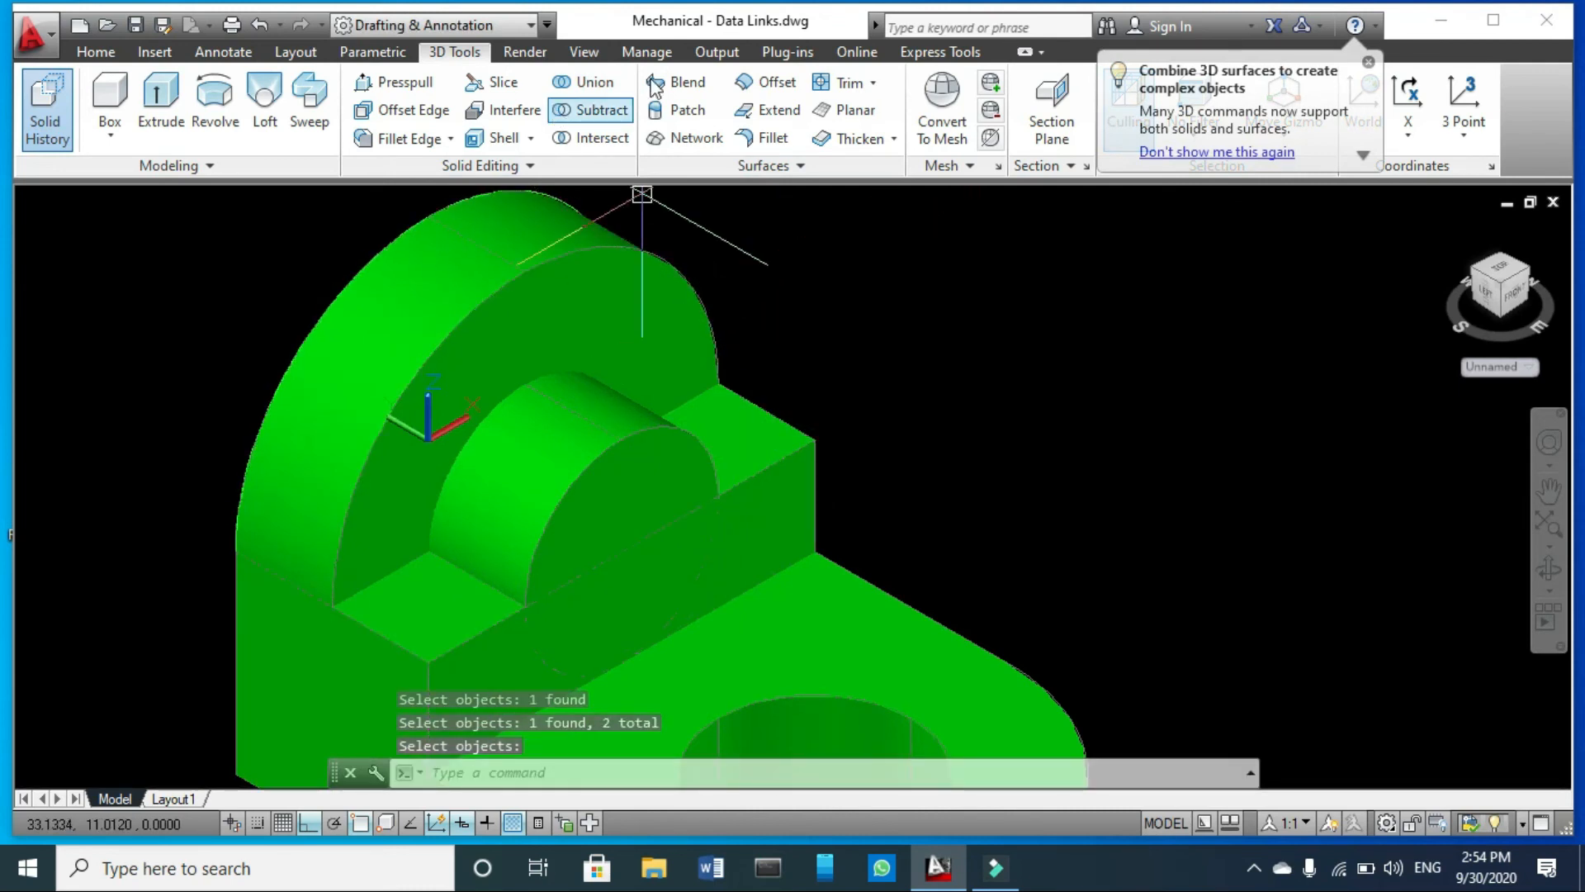
{"action": "left_click", "coordinate": [596, 110]}
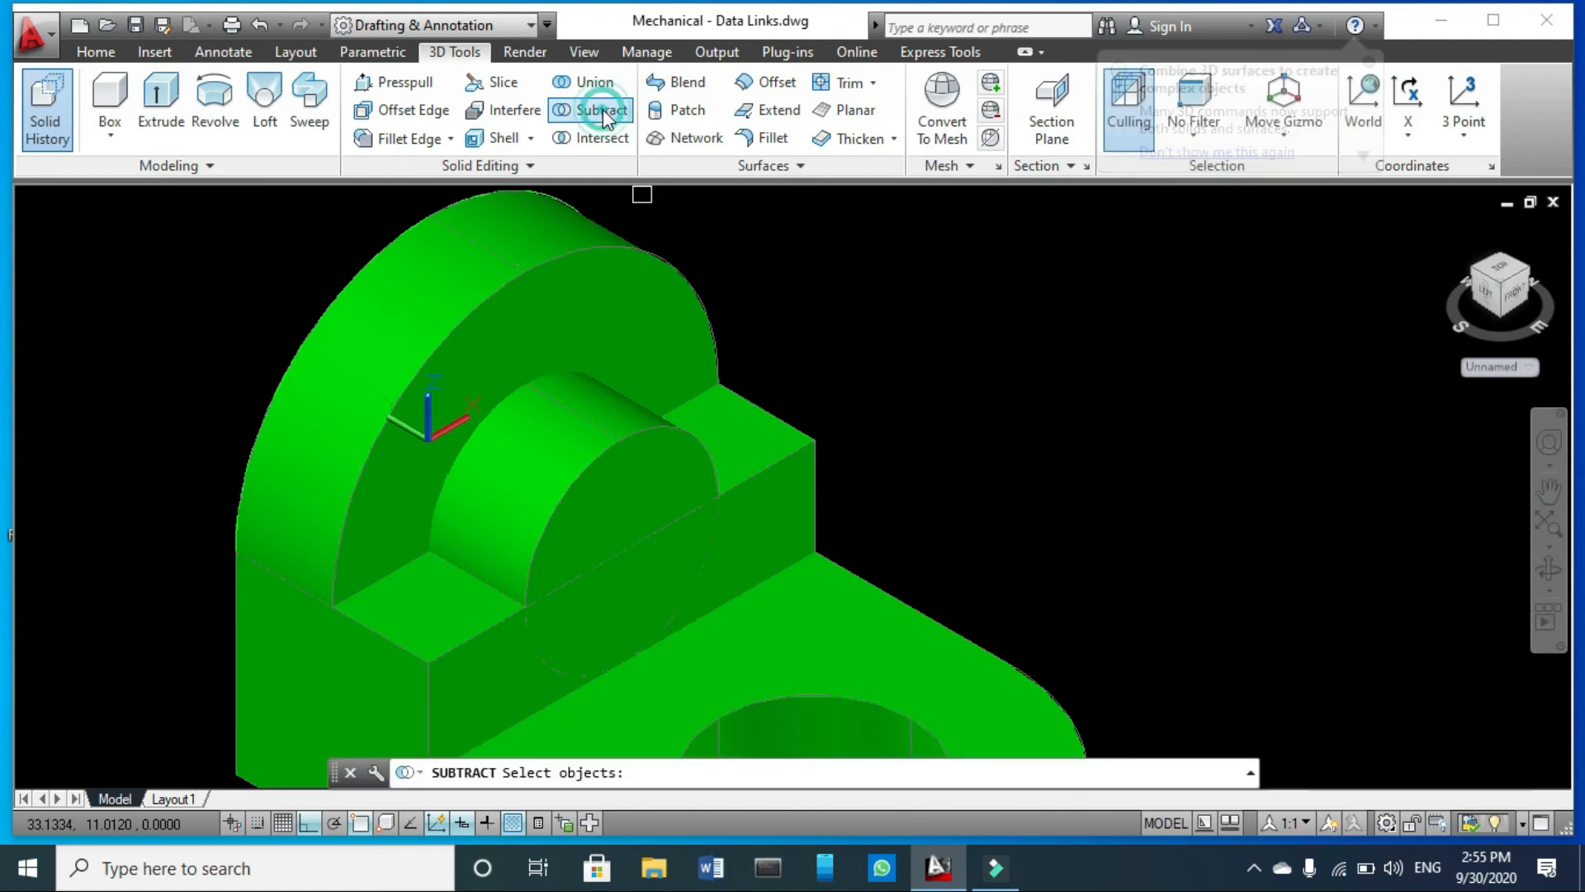
{"action": "left_click", "coordinate": [673, 268]}
{"action": "left_click", "coordinate": [595, 425]}
{"action": "key", "text": "Return"}
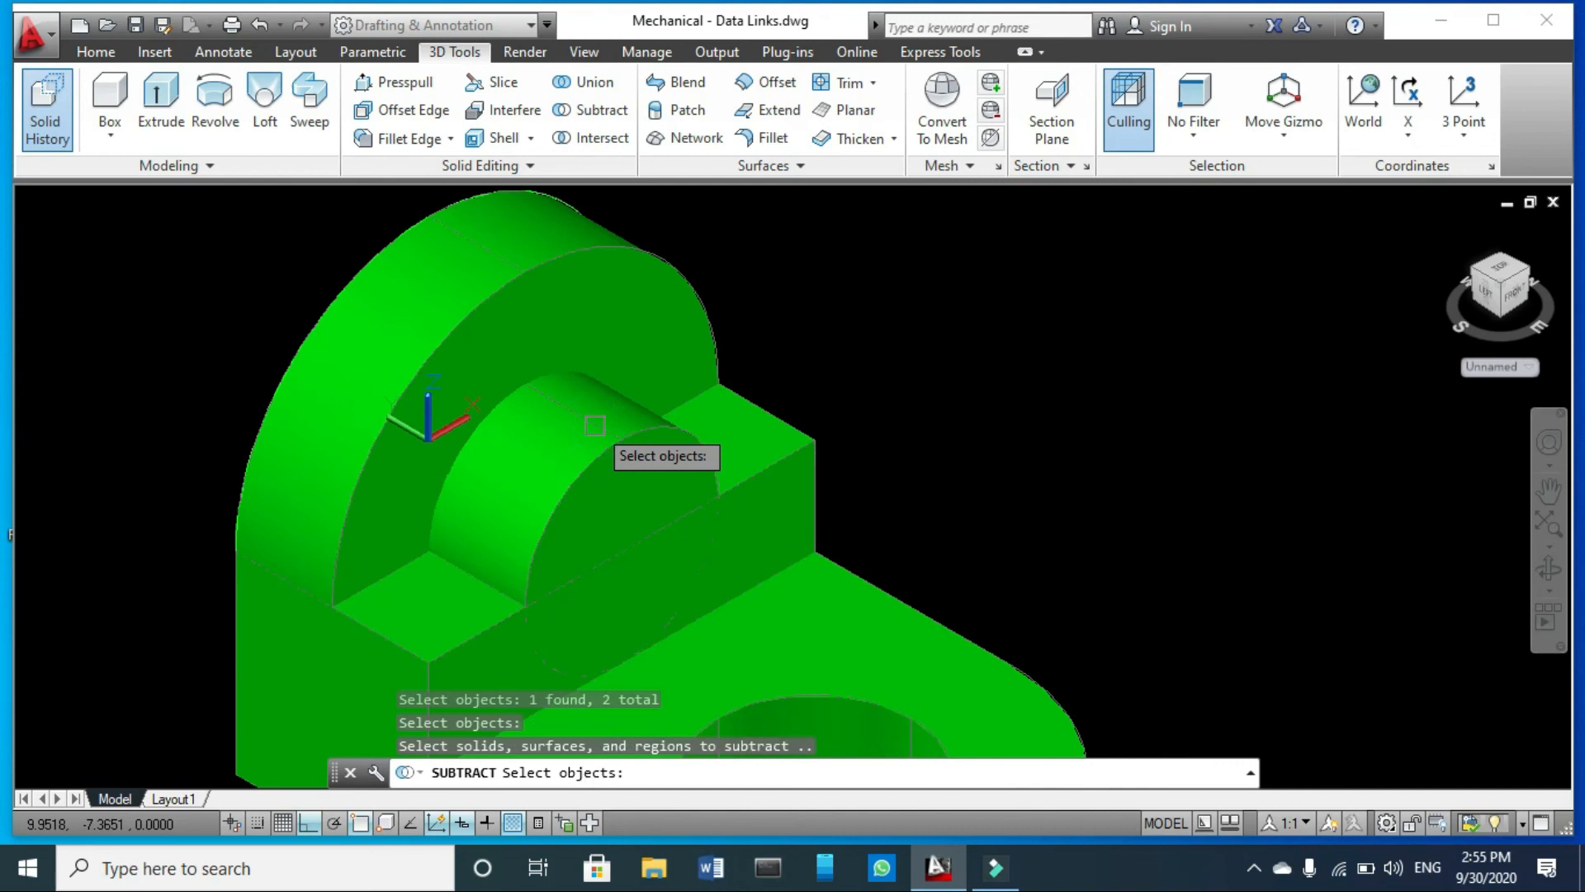
{"action": "left_click", "coordinate": [602, 435]}
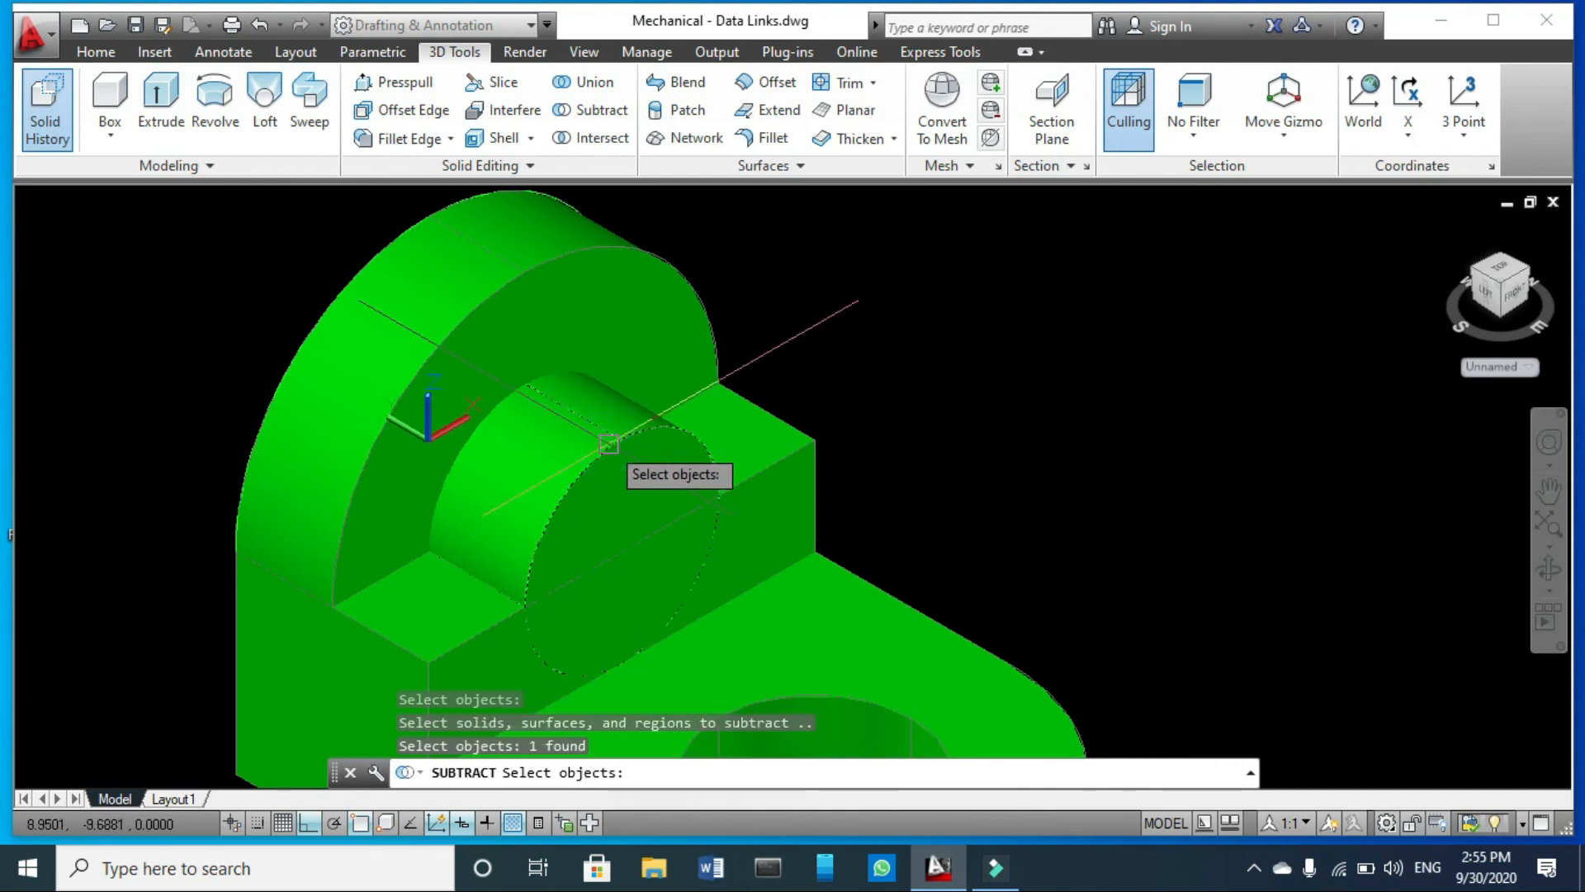
{"action": "key", "text": "Return"}
{"action": "scroll", "coordinate": [627, 376], "scroll_direction": "down", "scroll_amount": 3}
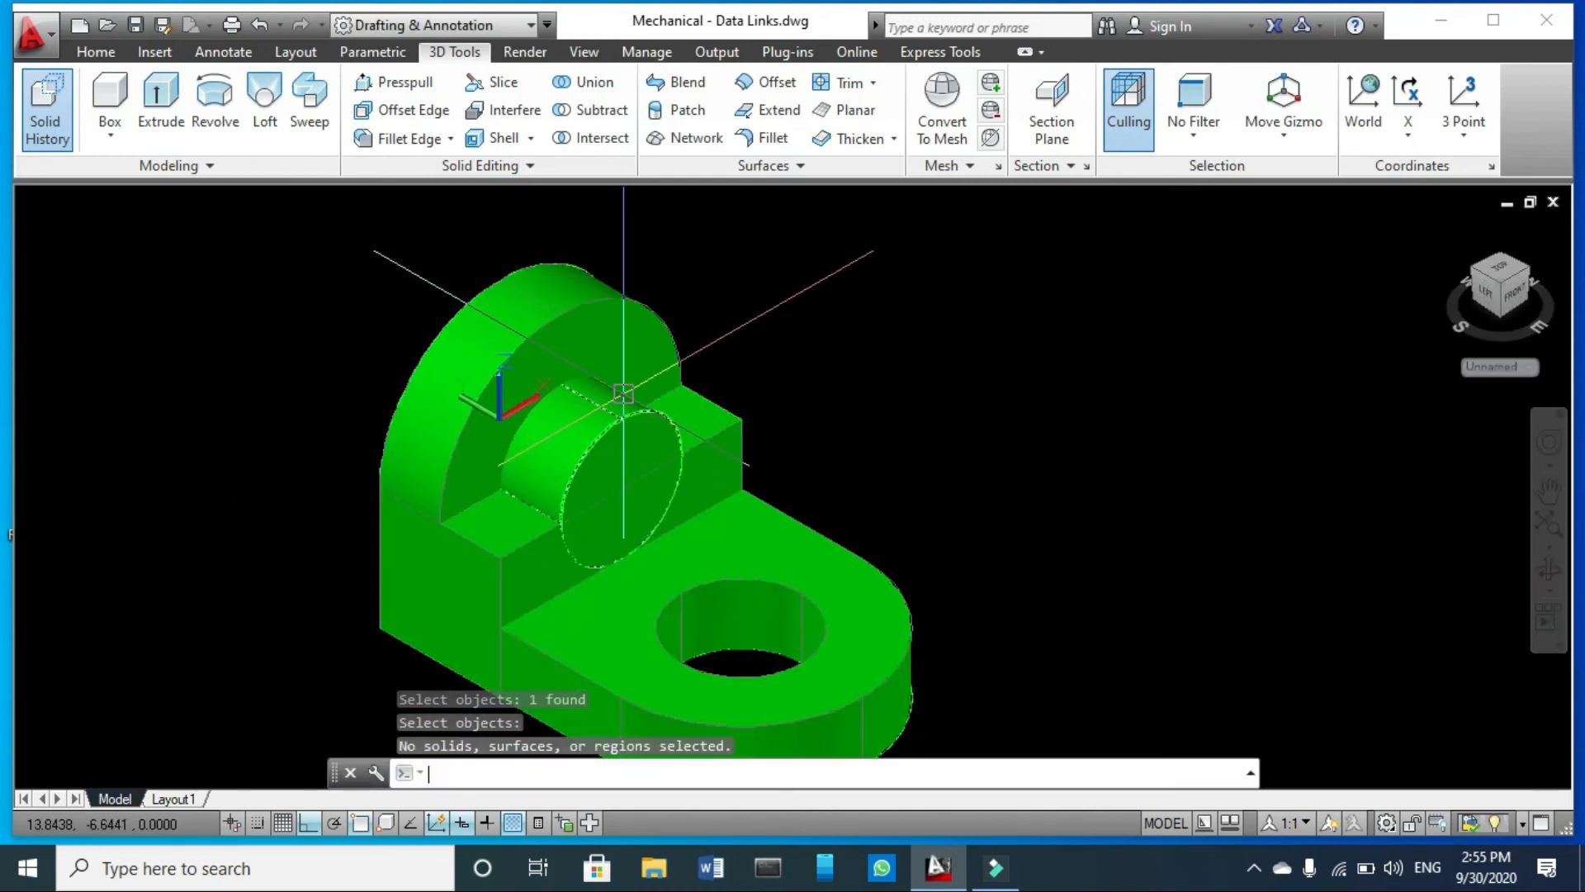
{"action": "key", "text": "Escape"}
{"action": "key", "text": "Escape"}
- Subtract the inner cylinder from the united block and arched lug
{"action": "left_click", "coordinate": [601, 124]}
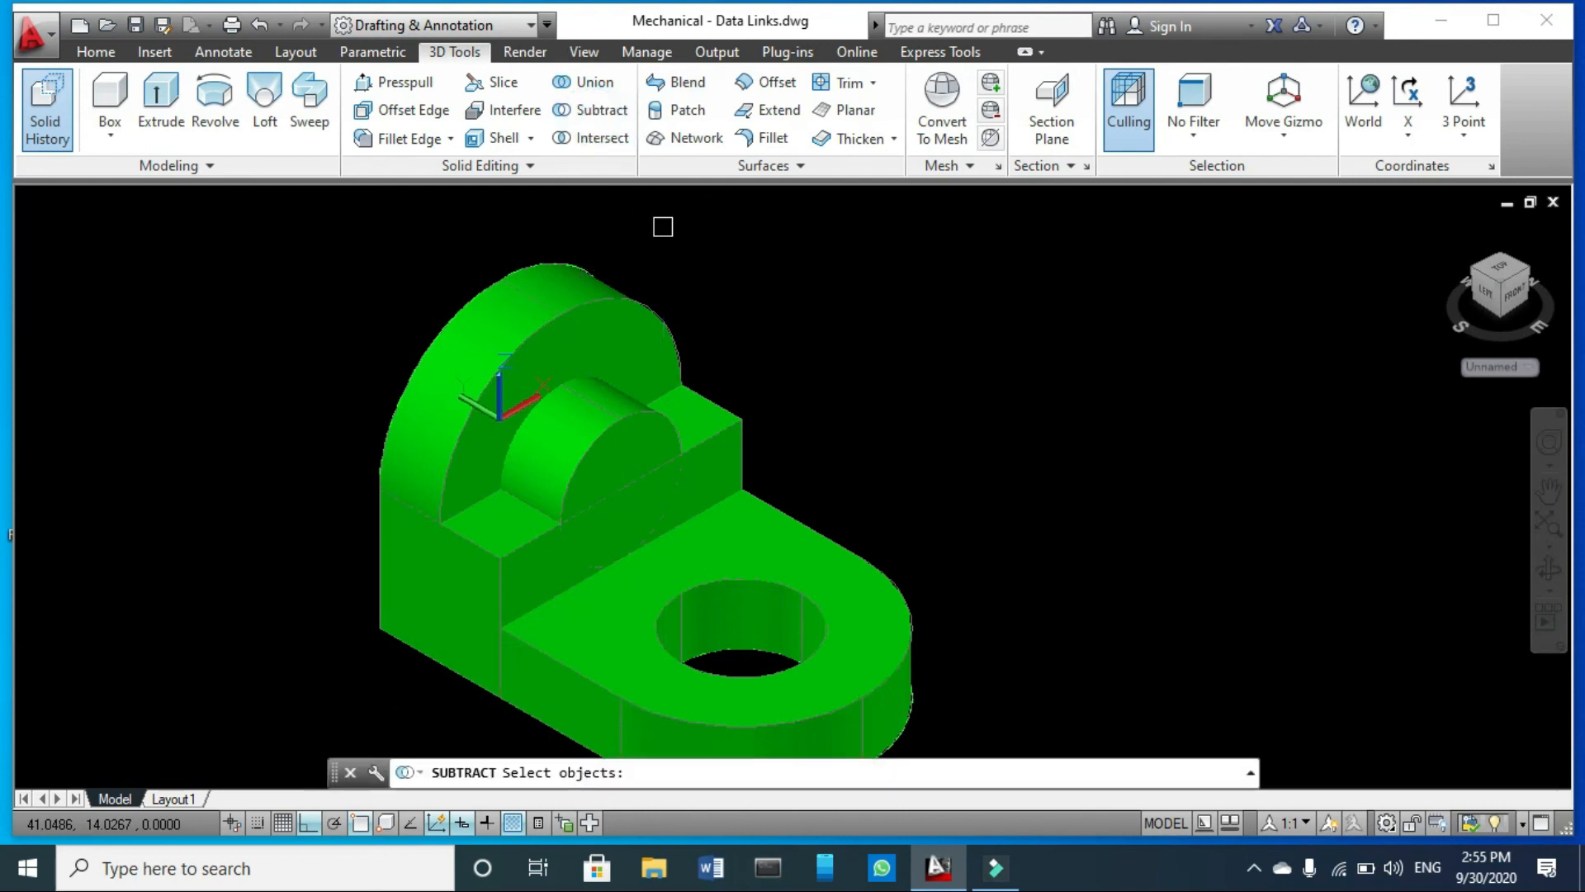
{"action": "left_click", "coordinate": [654, 309]}
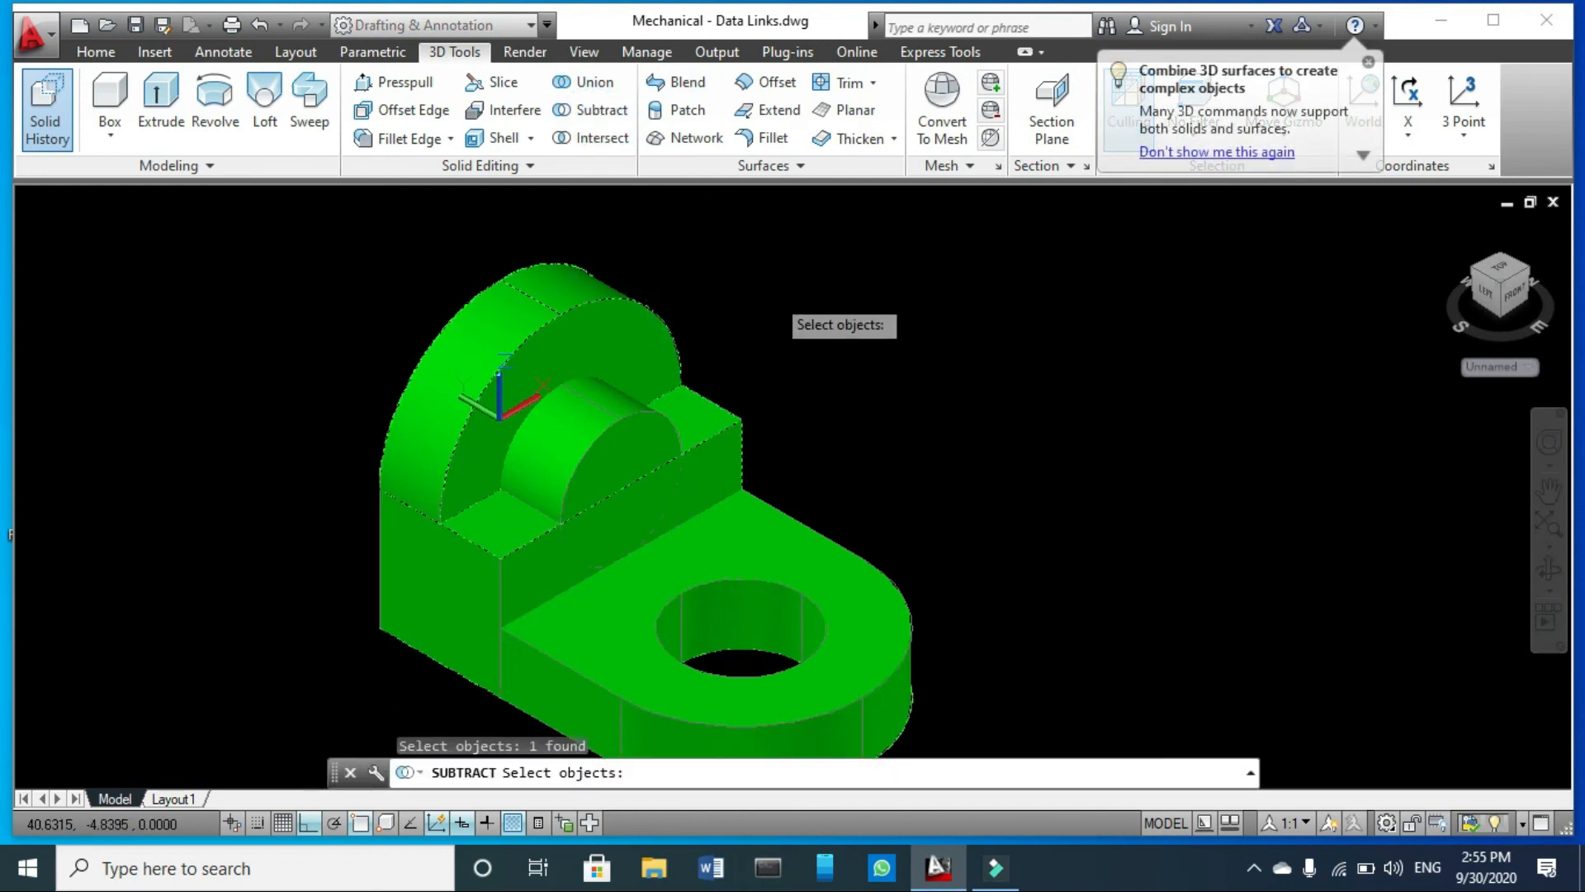
{"action": "key", "text": "Return"}
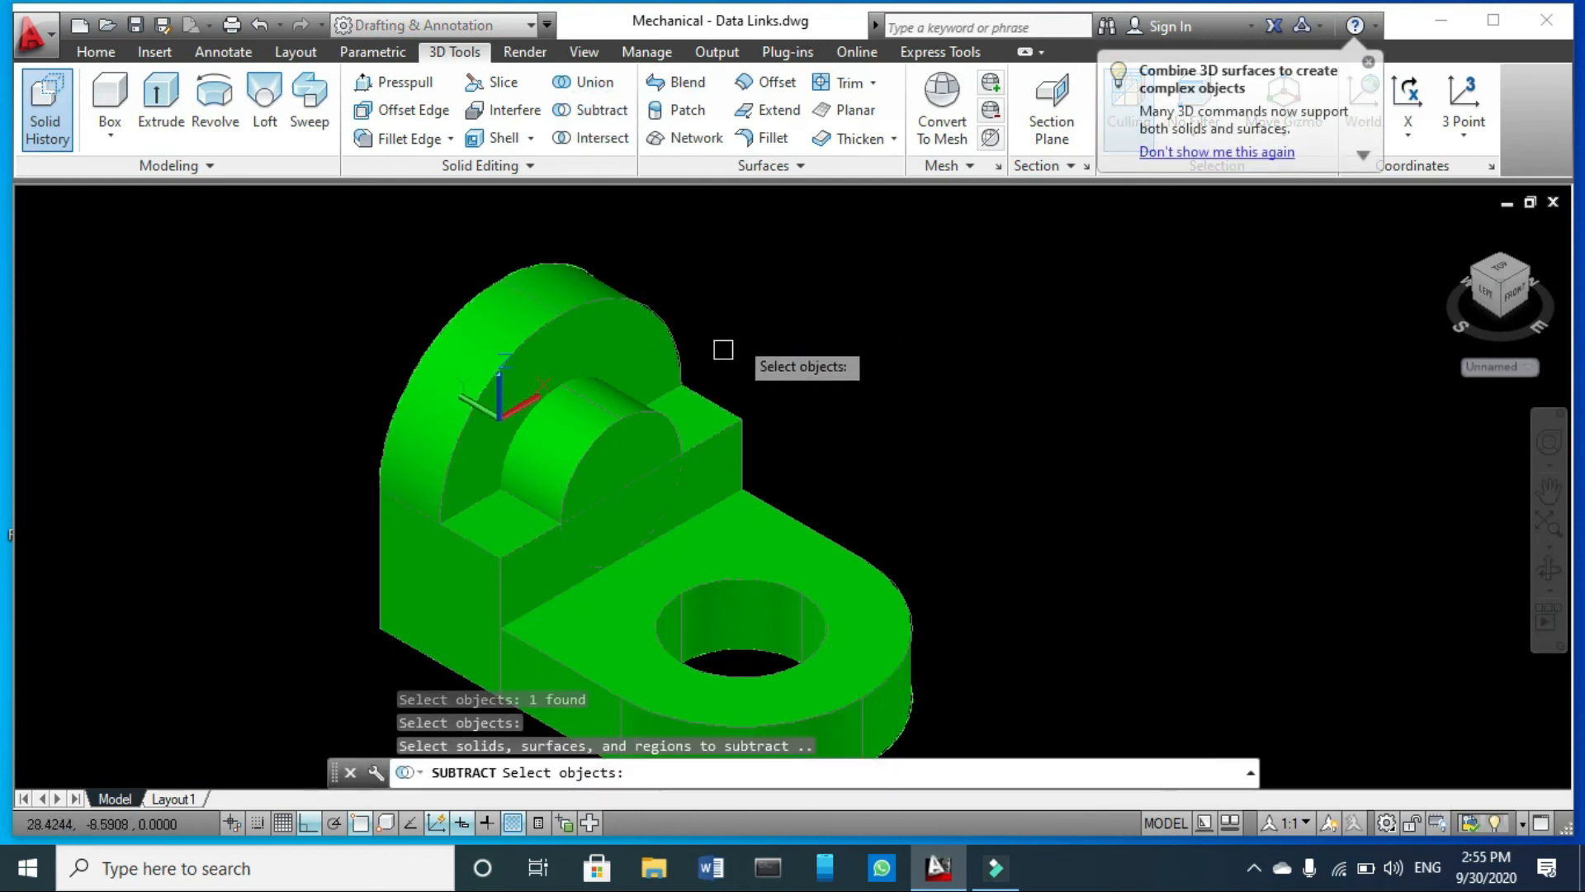
{"action": "left_click", "coordinate": [615, 422]}
{"action": "key", "text": "Return"}
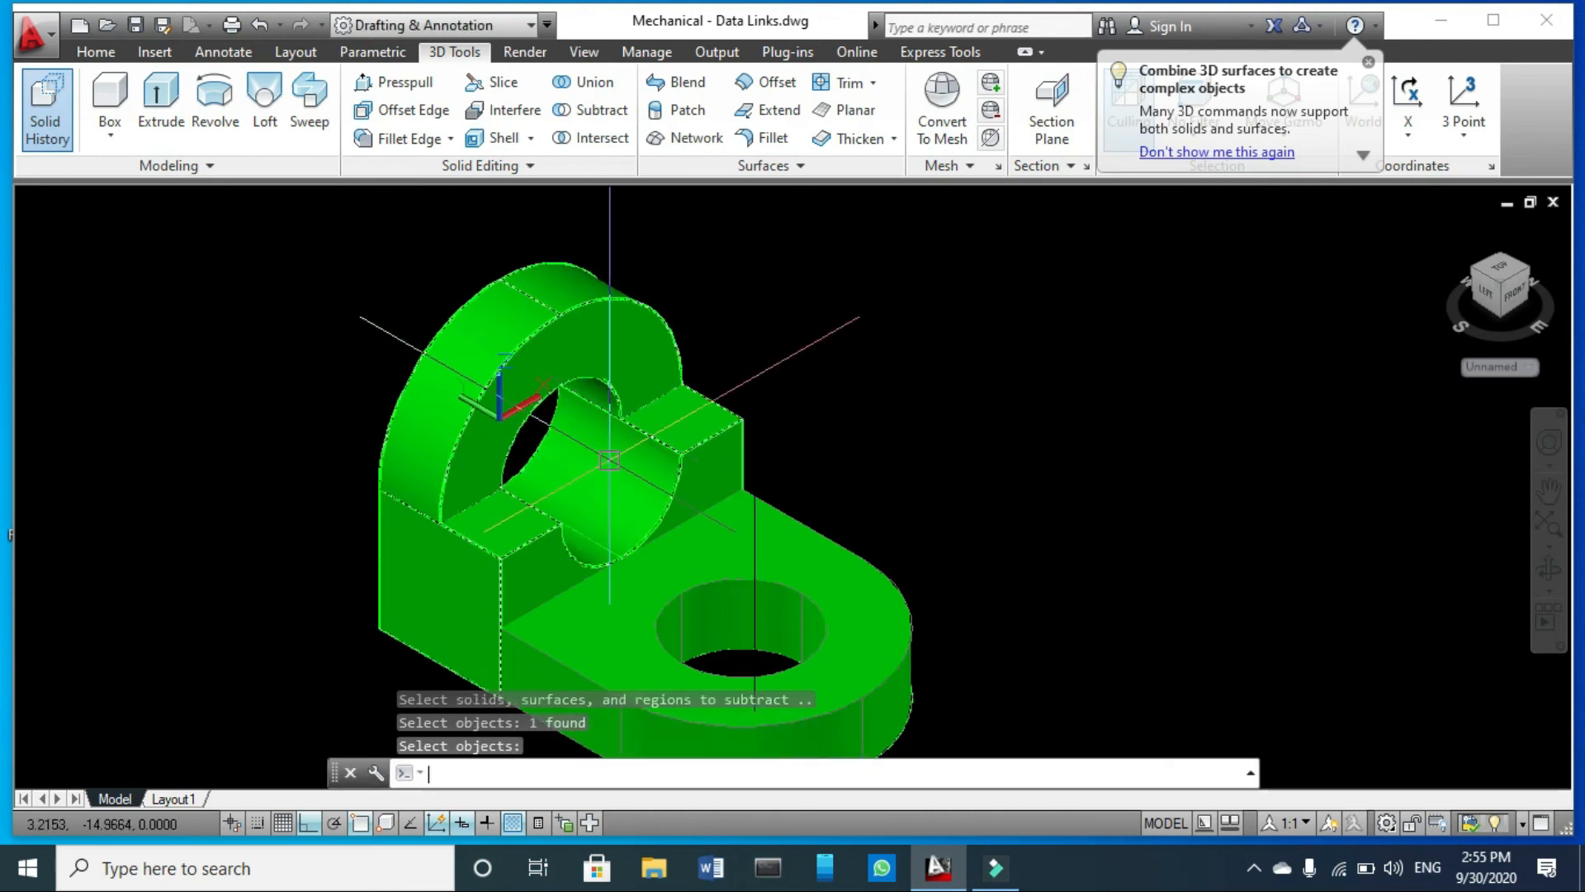
{"action": "key", "text": "Escape"}
- Examine the finished bracket, including the bored arched lug, the block and the rounded base with its hole
{"action": "scroll", "coordinate": [628, 416], "scroll_direction": "up", "scroll_amount": 3}
{"action": "scroll", "coordinate": [743, 487], "scroll_direction": "down", "scroll_amount": 5}
{"action": "scroll", "coordinate": [758, 500], "scroll_direction": "up", "scroll_amount": 2}
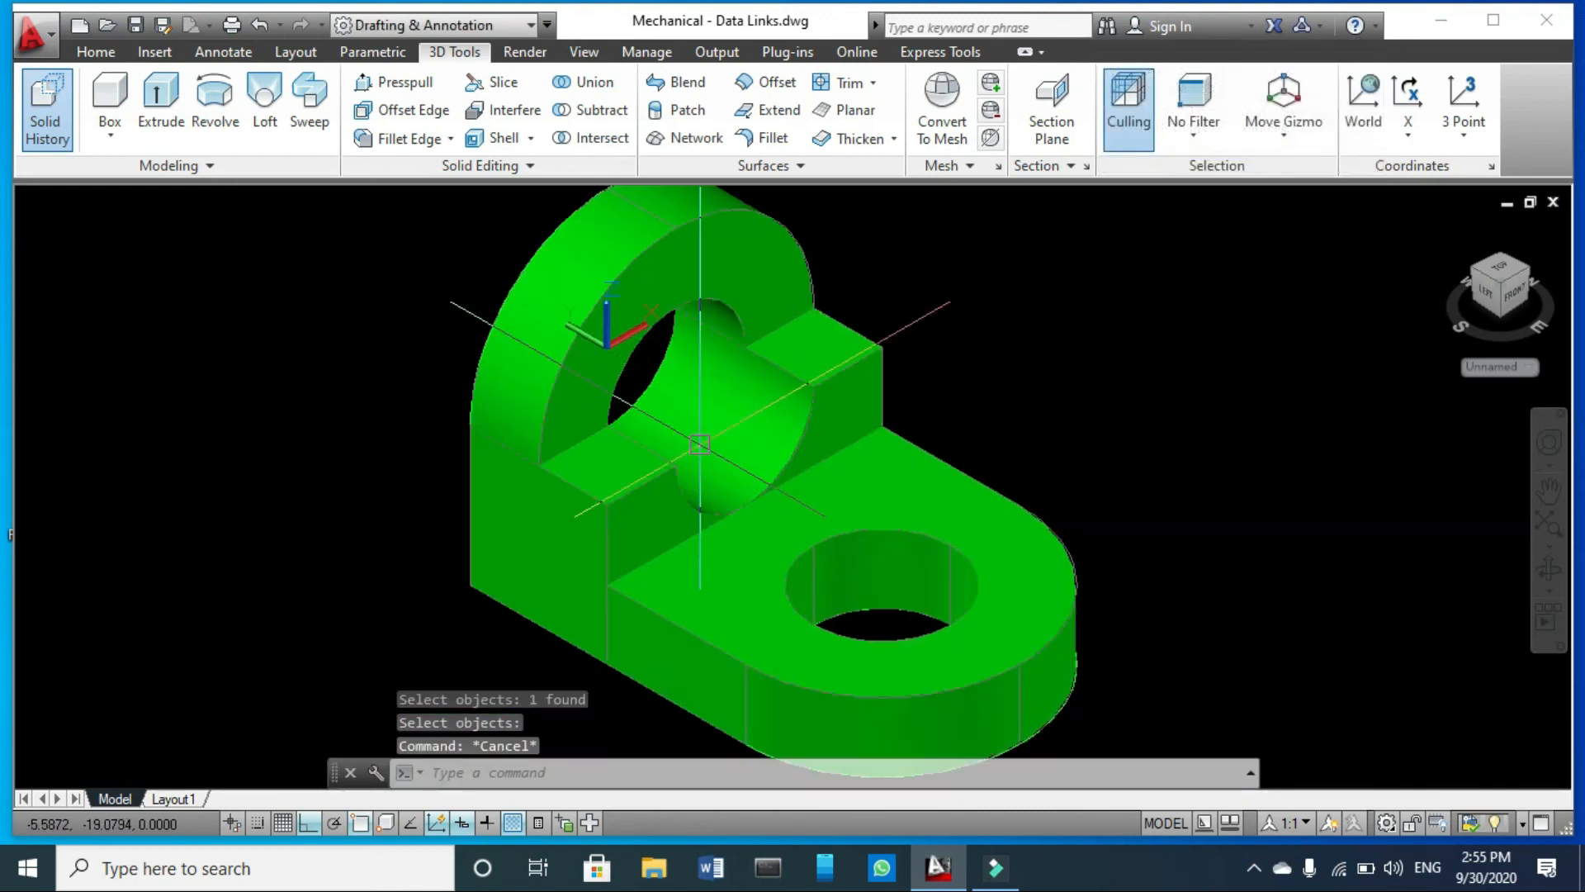
{"action": "scroll", "coordinate": [811, 514], "scroll_direction": "down", "scroll_amount": 4}
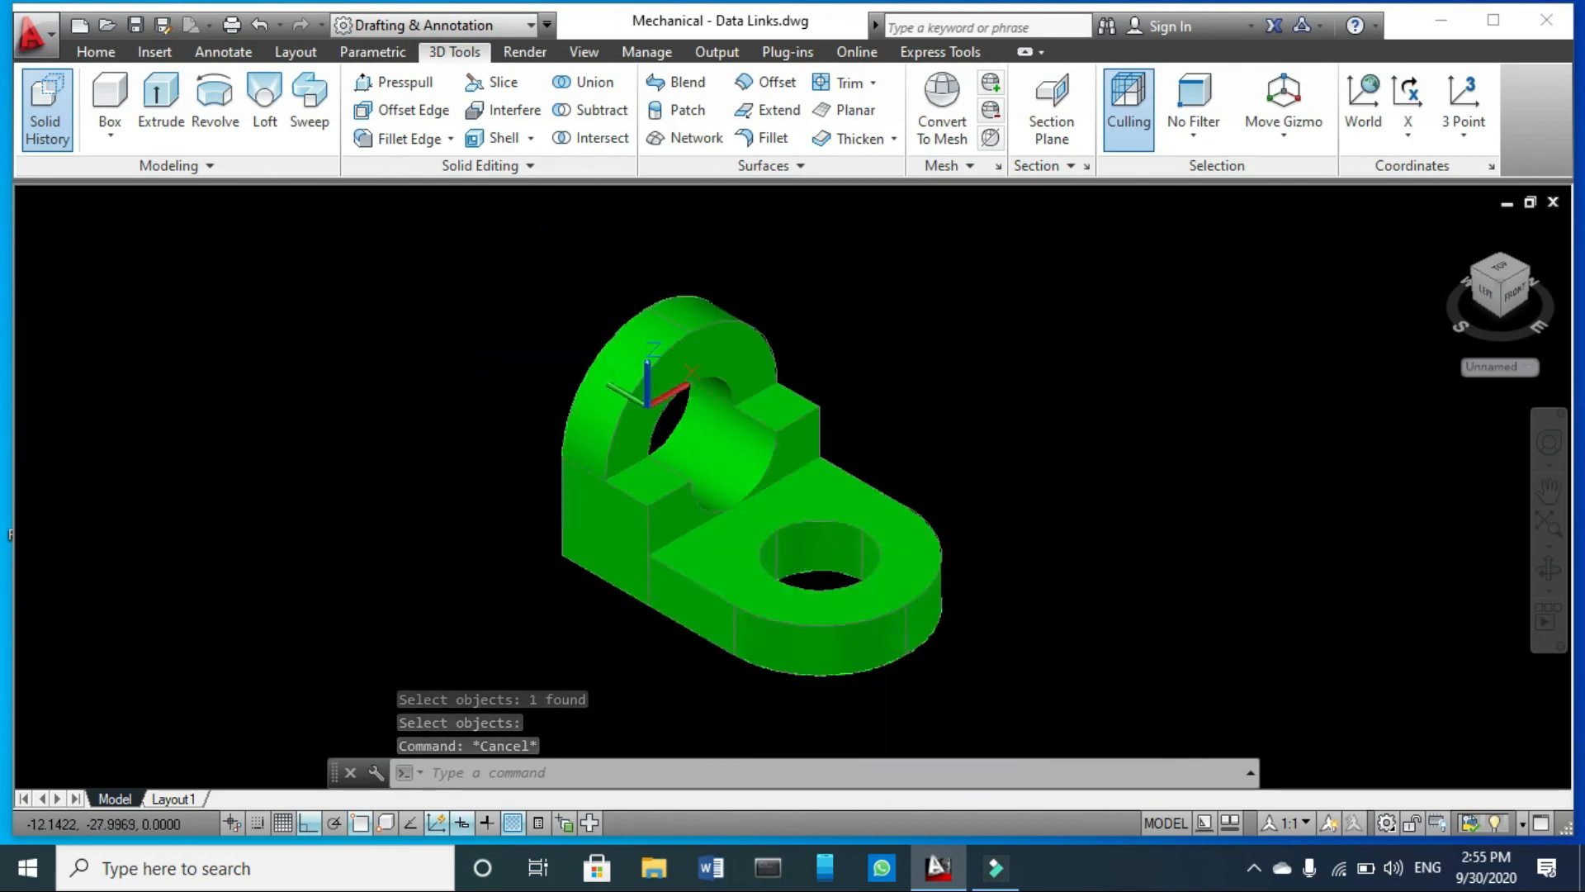
{"action": "scroll", "coordinate": [657, 352], "scroll_direction": "up", "scroll_amount": 5}
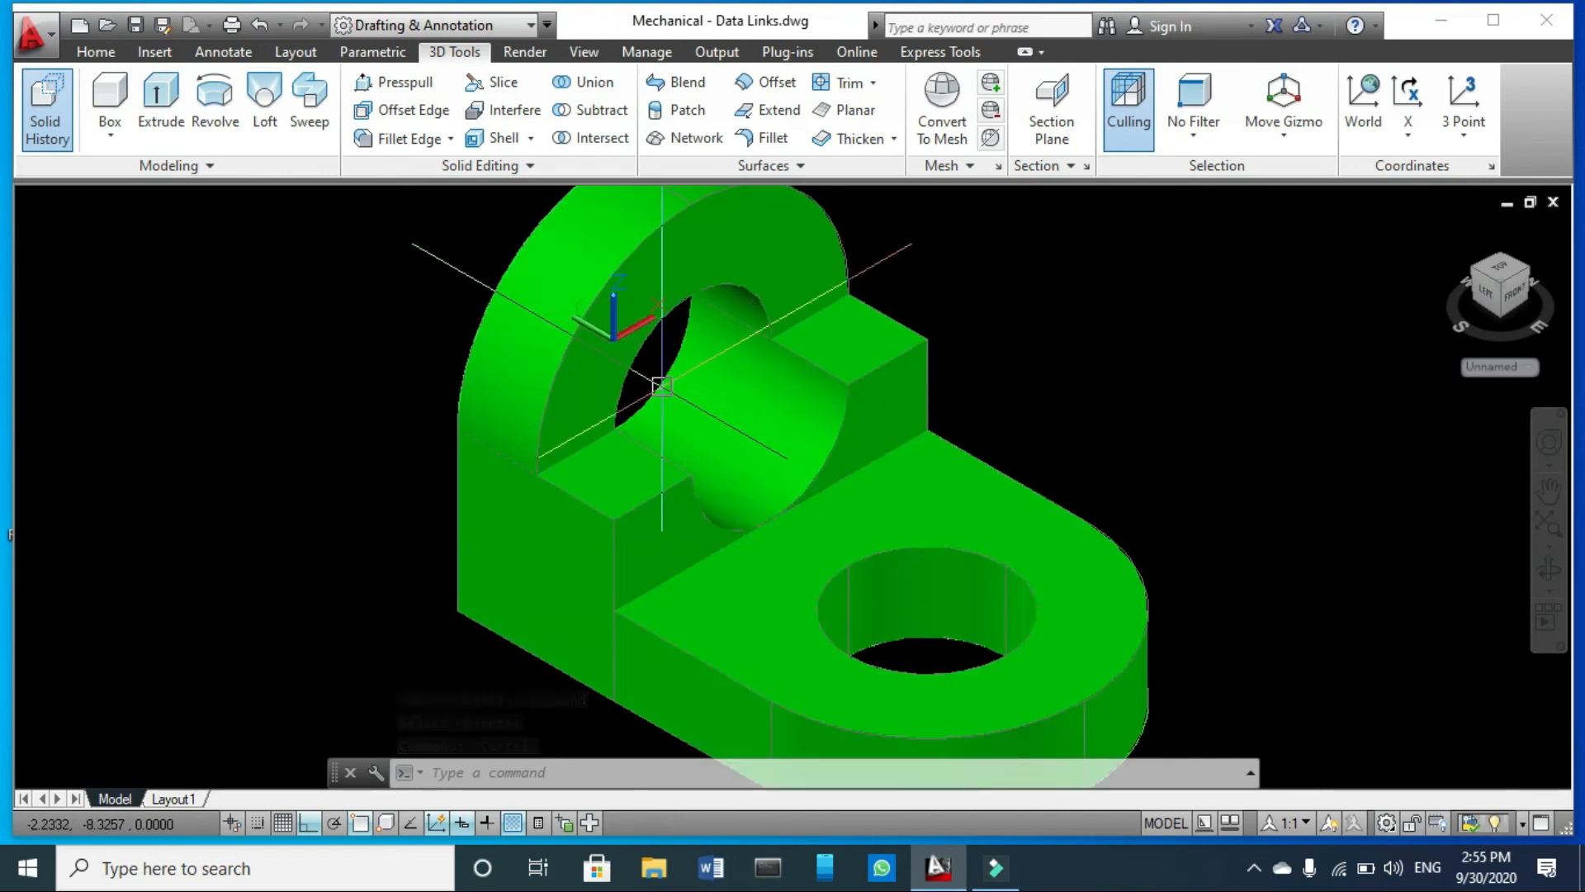
{"action": "scroll", "coordinate": [796, 355], "scroll_direction": "down", "scroll_amount": 3}
{"action": "scroll", "coordinate": [826, 371], "scroll_direction": "up", "scroll_amount": 4}
{"action": "scroll", "coordinate": [914, 378], "scroll_direction": "down", "scroll_amount": 1}
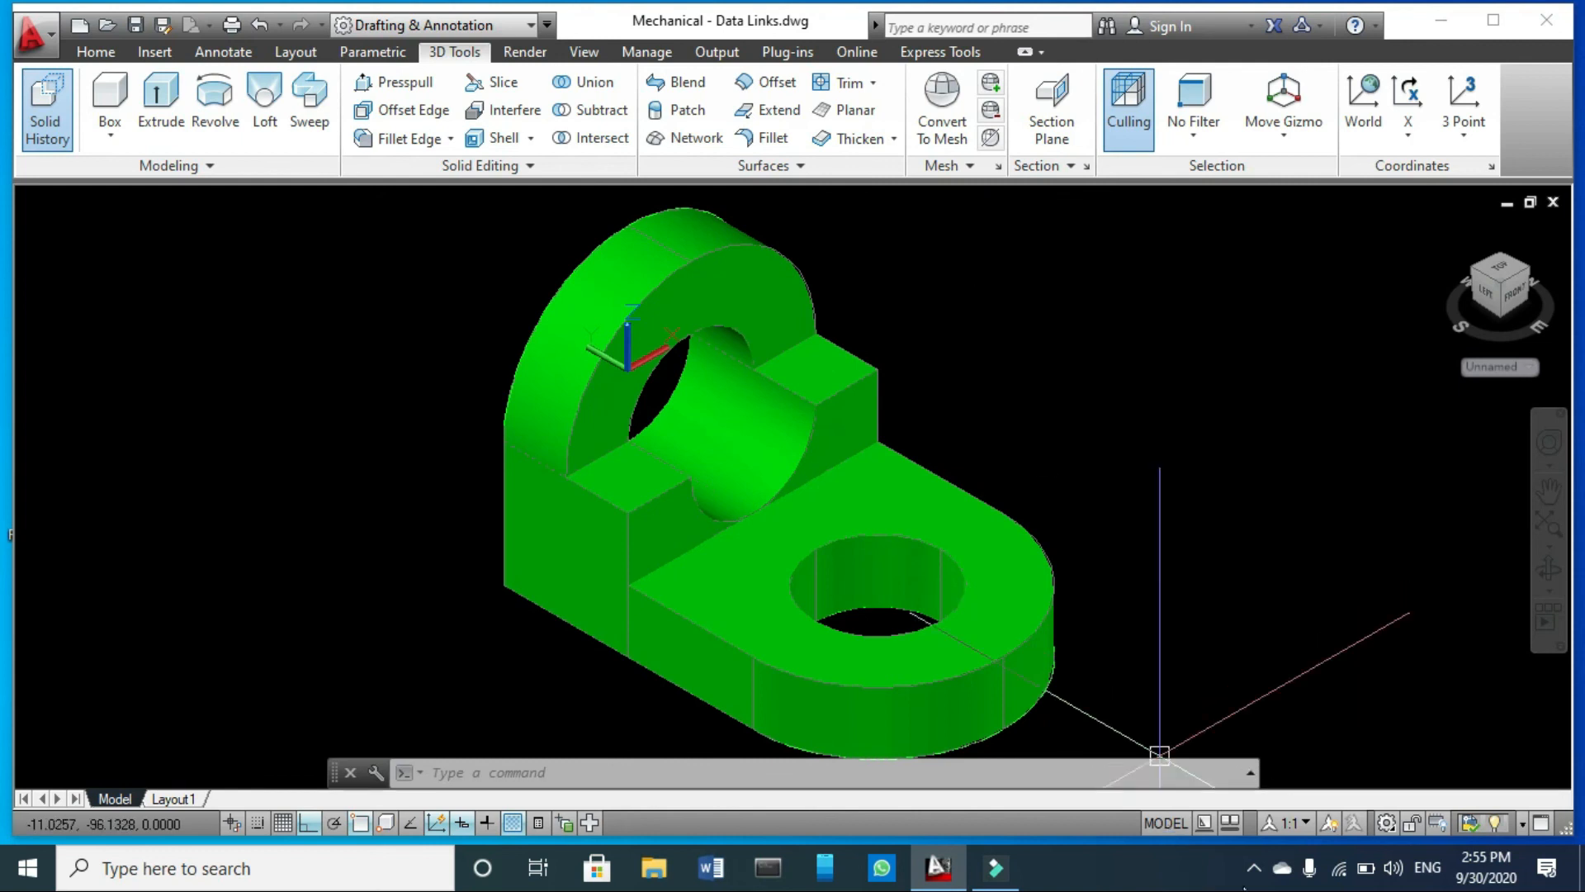
{"action": "right_click", "coordinate": [1252, 878]}
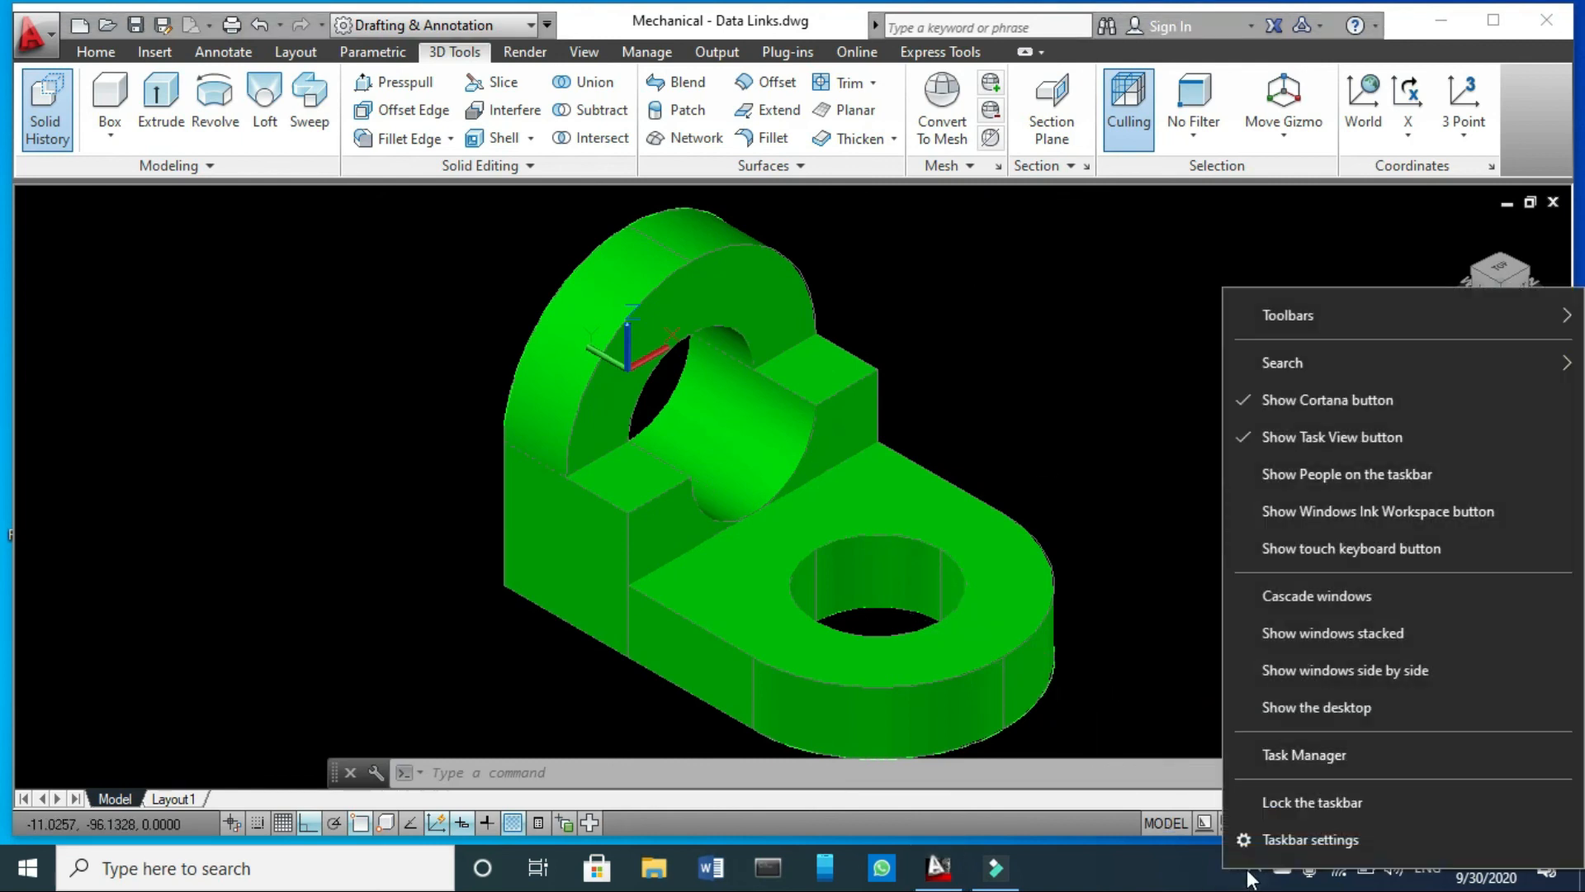
{"action": "left_click", "coordinate": [1253, 878]}
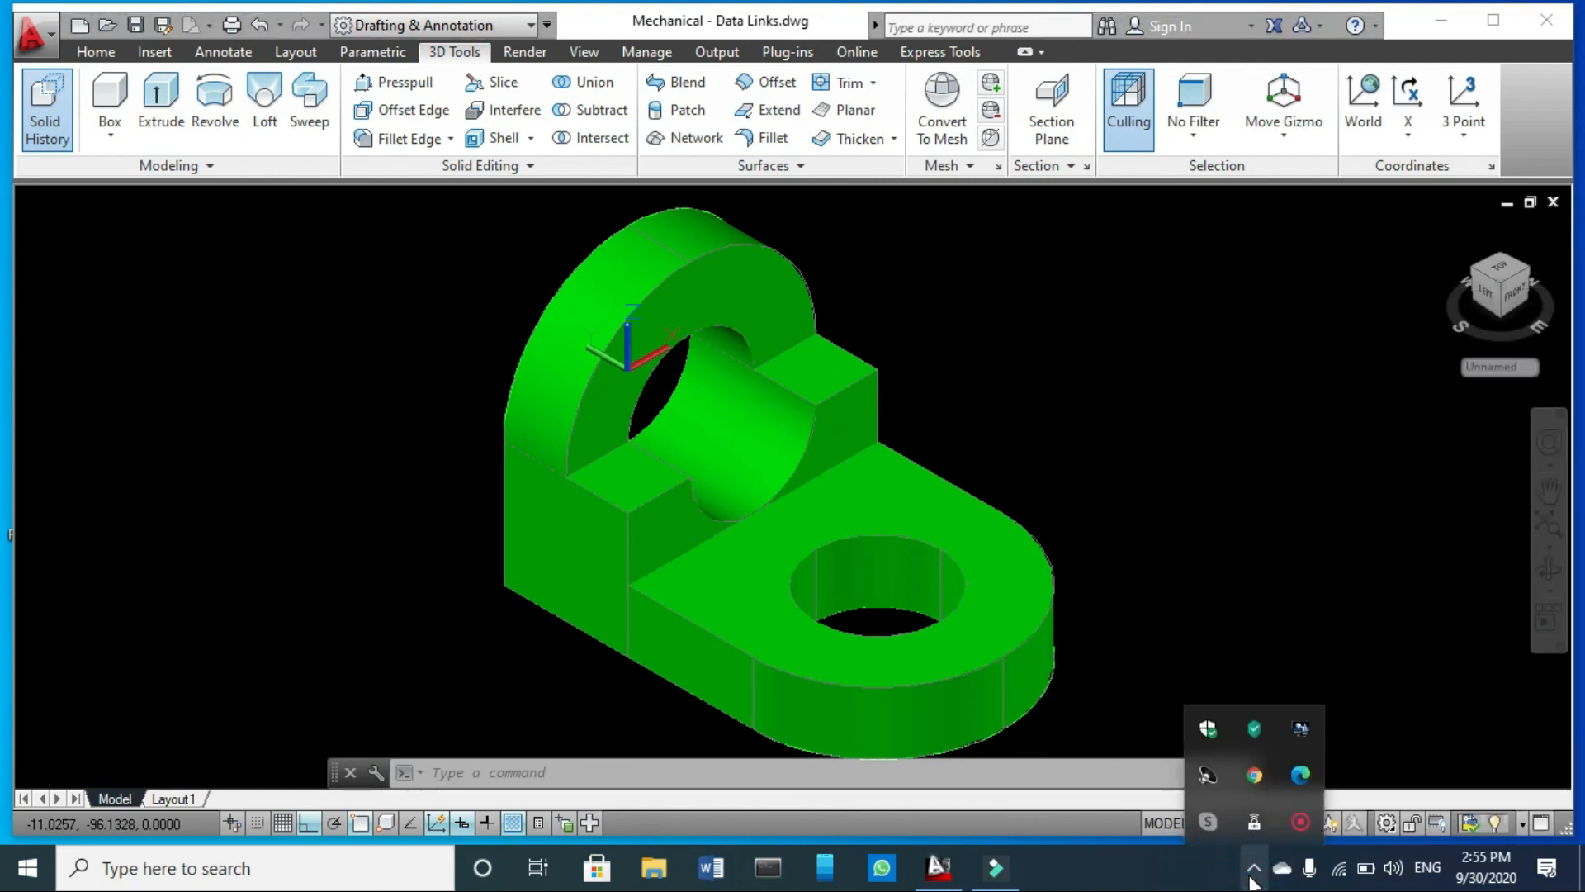
{"action": "right_click", "coordinate": [1296, 821]}
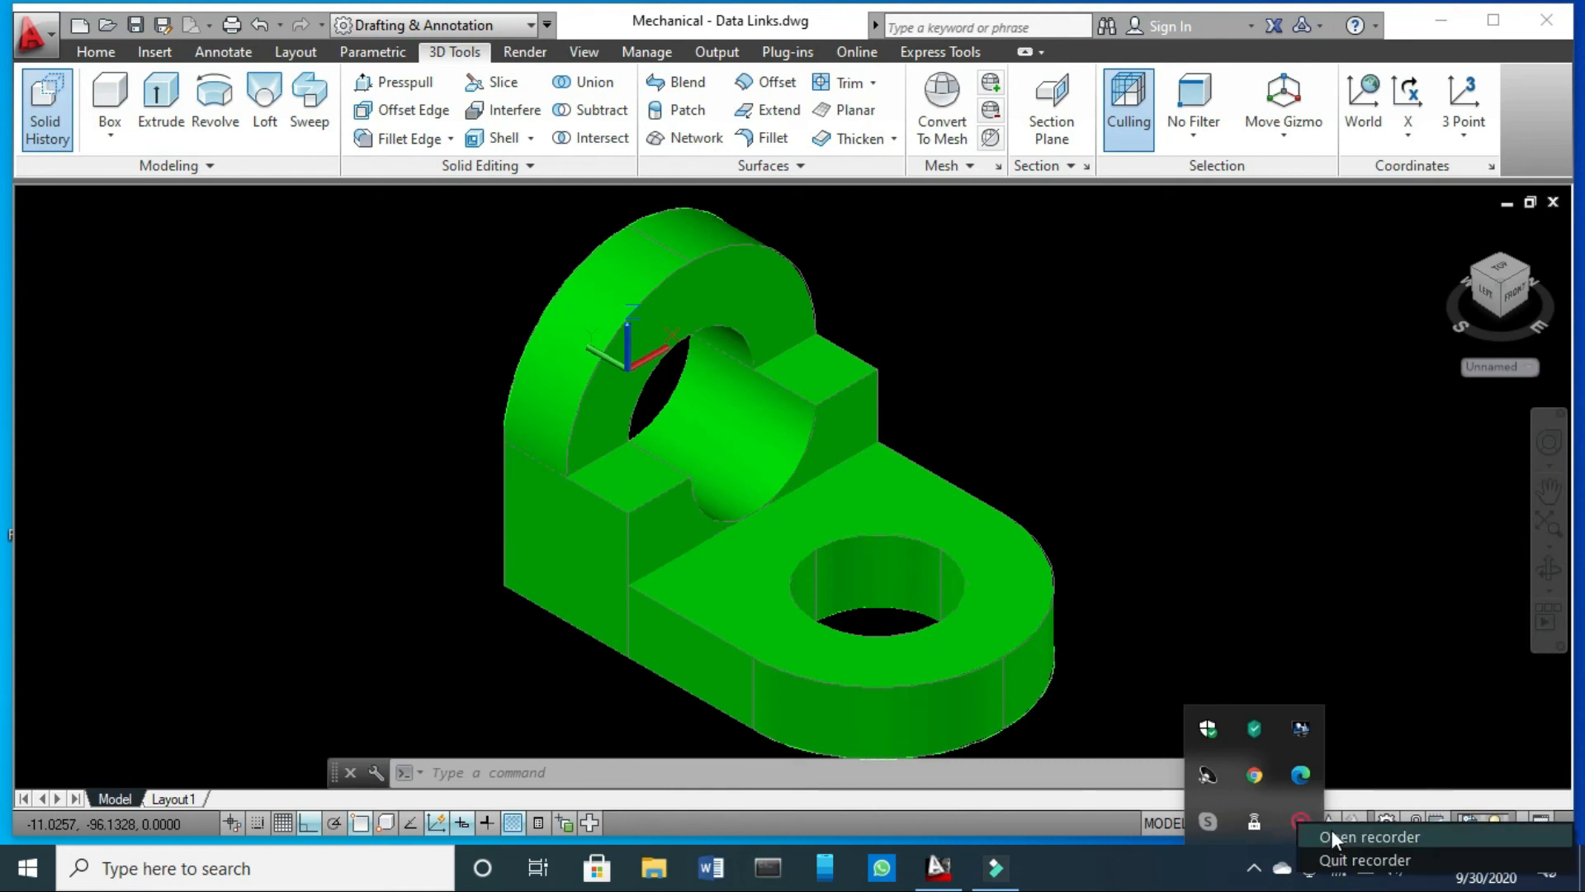